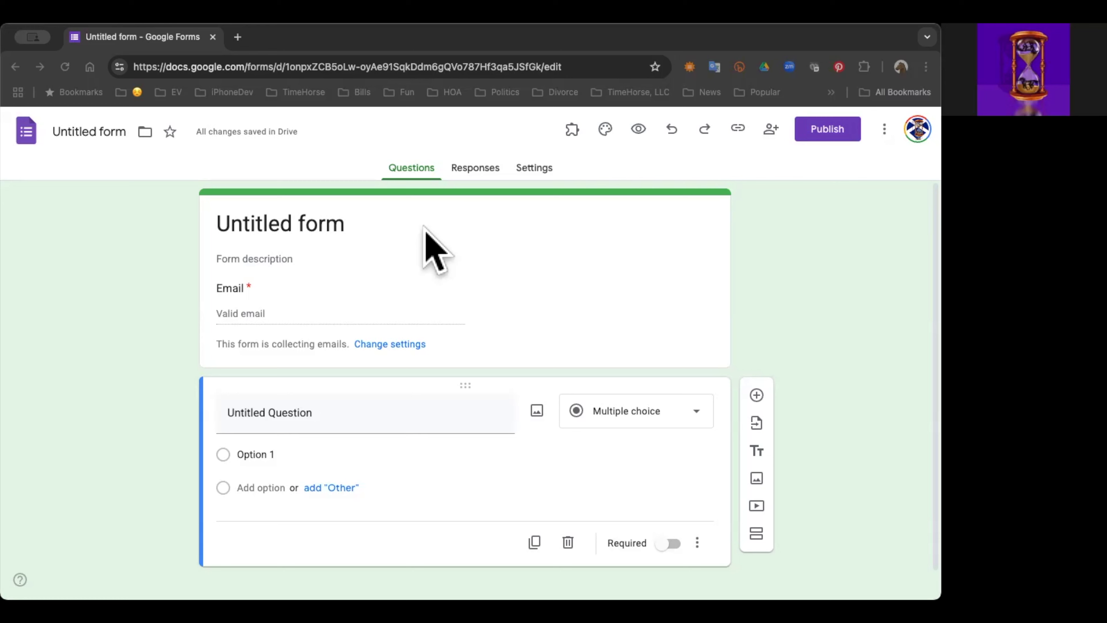
Step: Replace the untitled form's heading with "Choosing Lunch"
{"action": "left_click", "coordinate": [355, 216]}
{"action": "triple_click", "coordinate": [356, 216]}
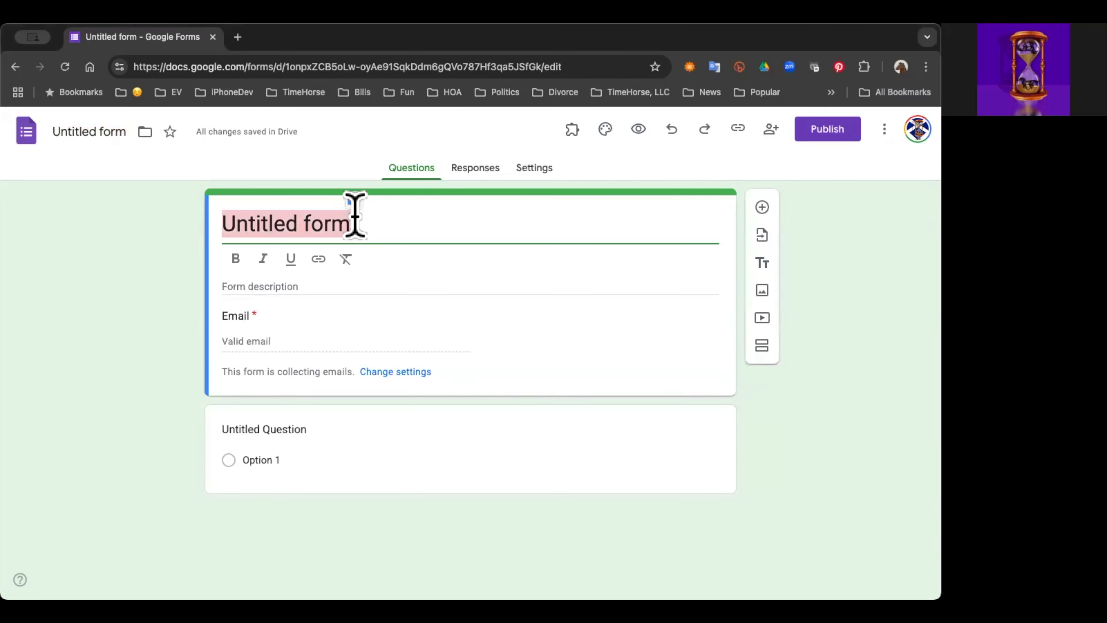
{"action": "type", "text": "Ch"}
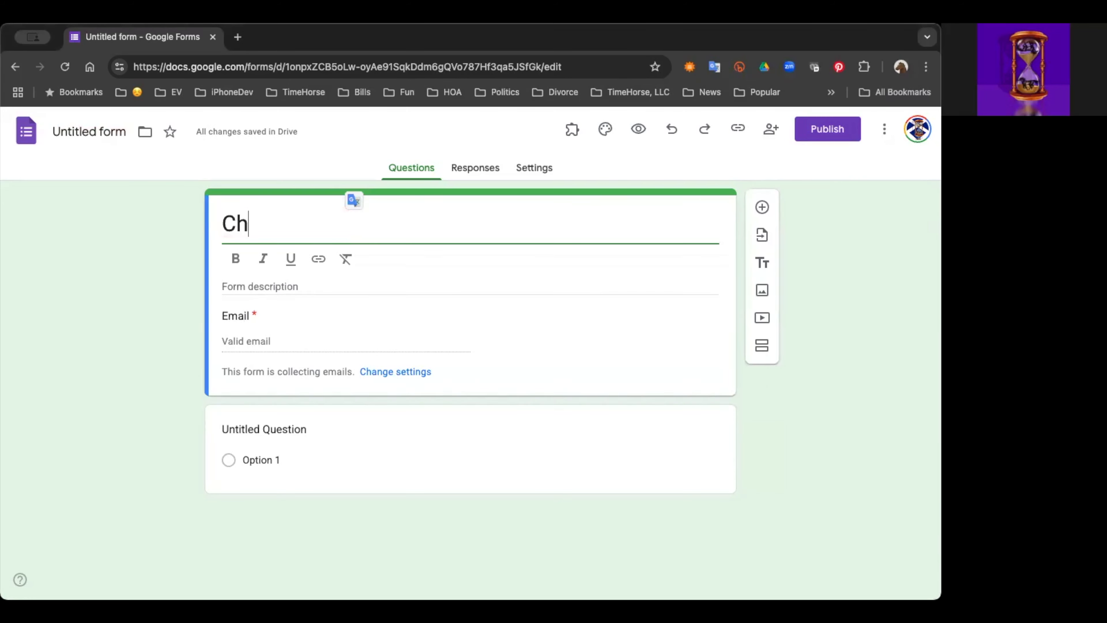
{"action": "type", "text": "oosing"}
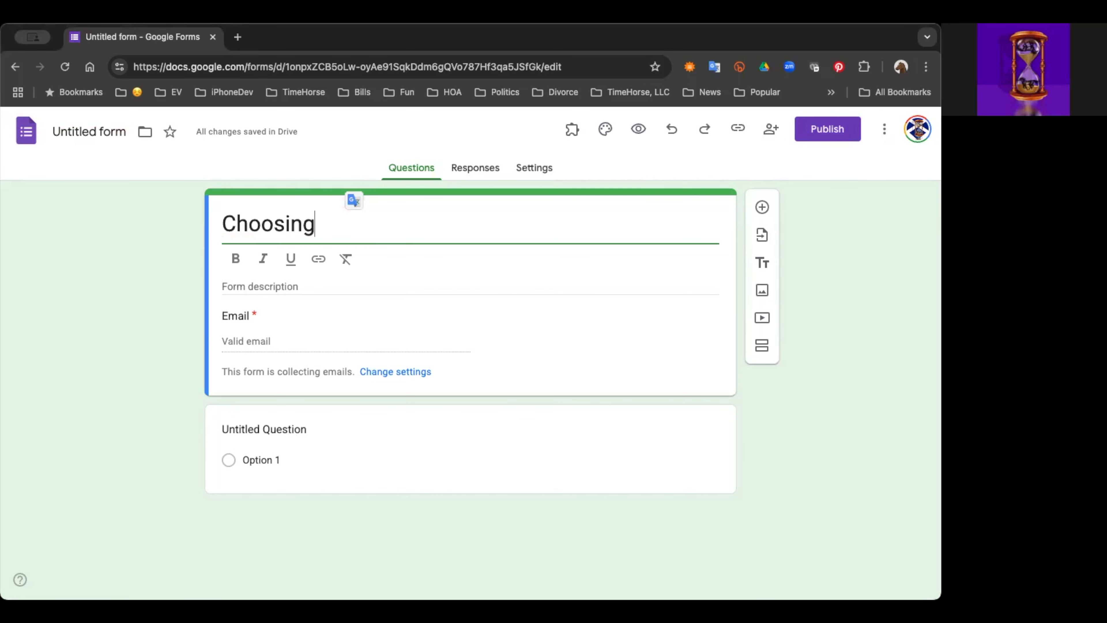
{"action": "type", "text": " Lunch"}
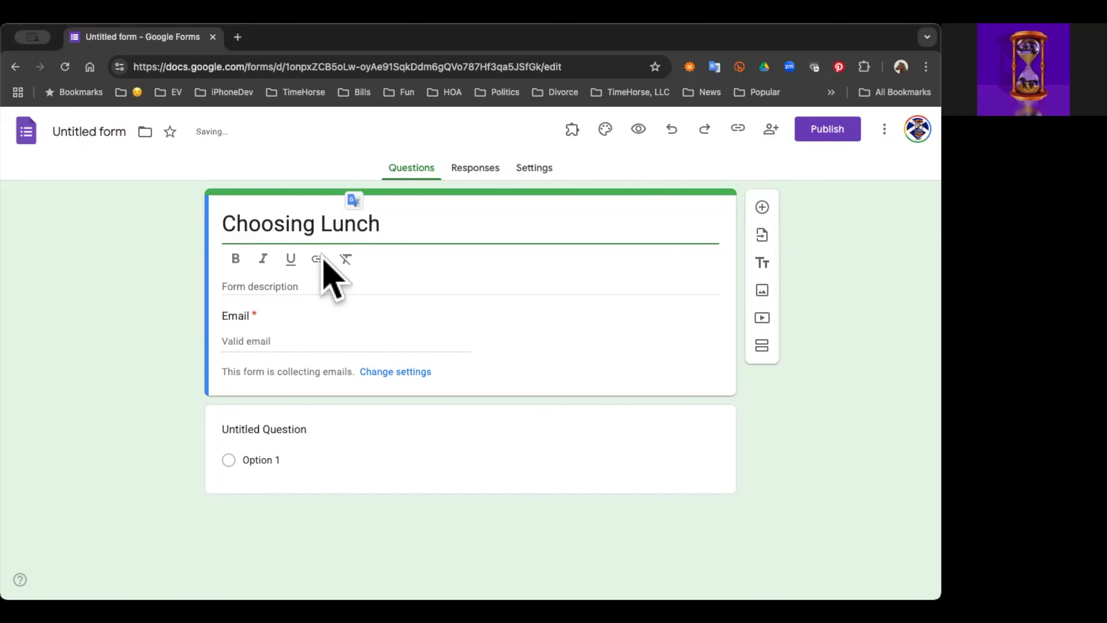
Step: Enter the description "This is a Heat Map voting system meaning things go from 1 to 7 where 1 is very cold and 7 is very hot. Specifically:"
{"action": "left_click", "coordinate": [291, 289]}
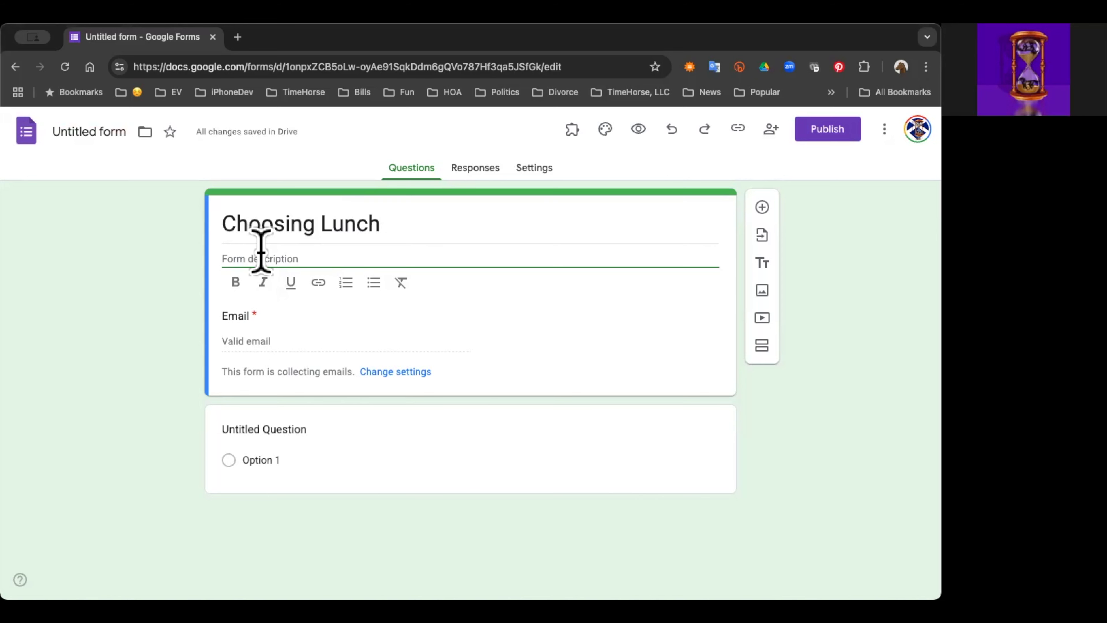
{"action": "type", "text": "This is a Heat Map "}
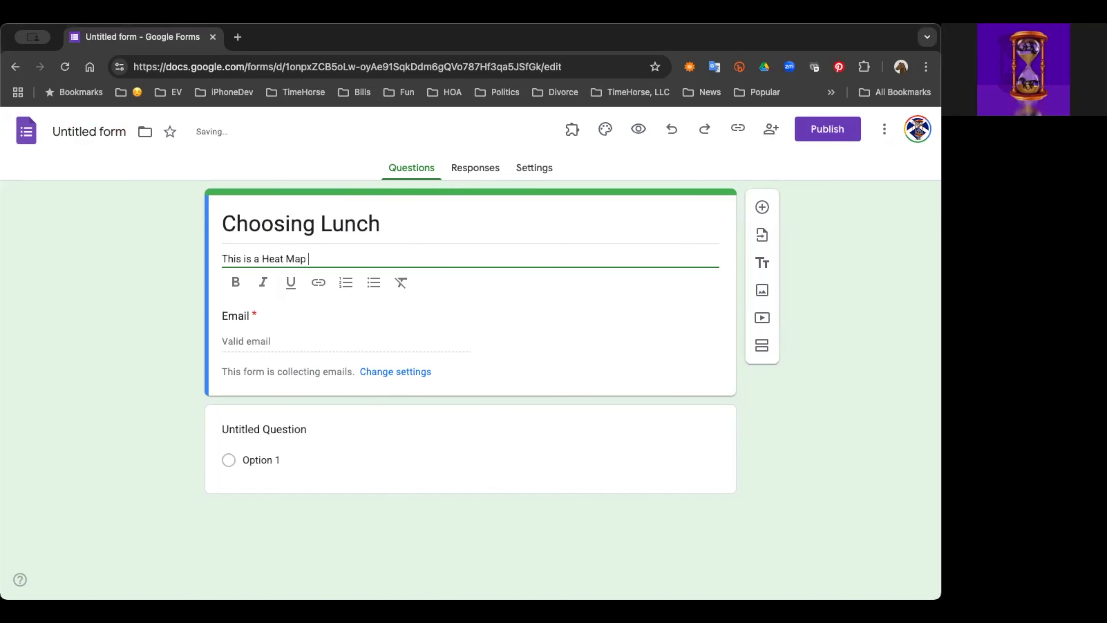
{"action": "type", "text": "voting syste"}
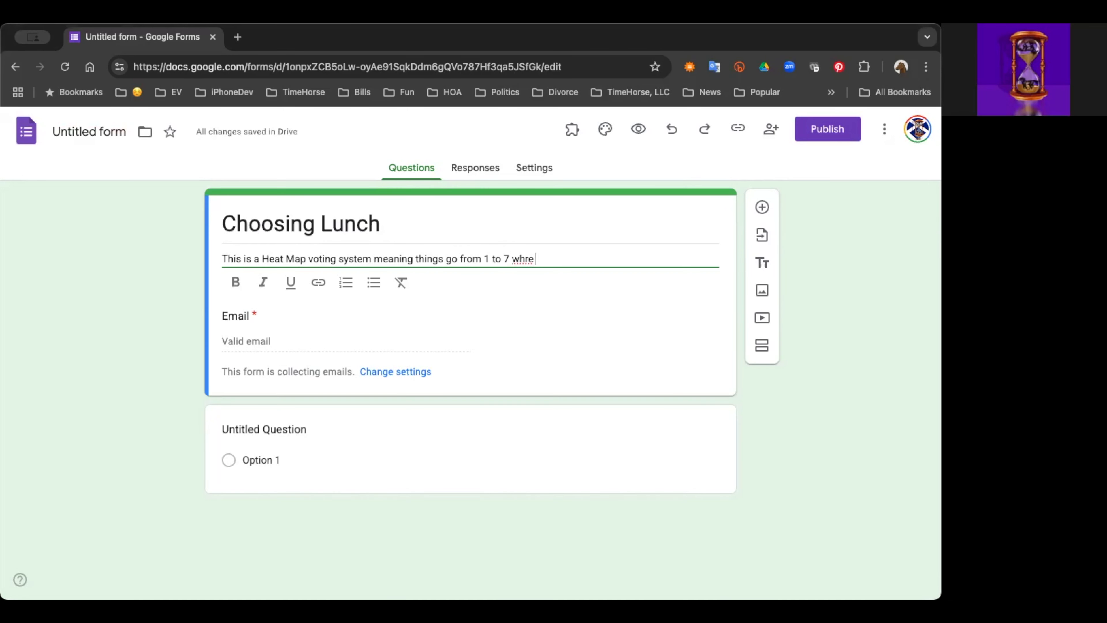
{"action": "type", "text": "m meaning things go from 1 to 7 where 1 is very cold and 7 is very hot. Specific"}
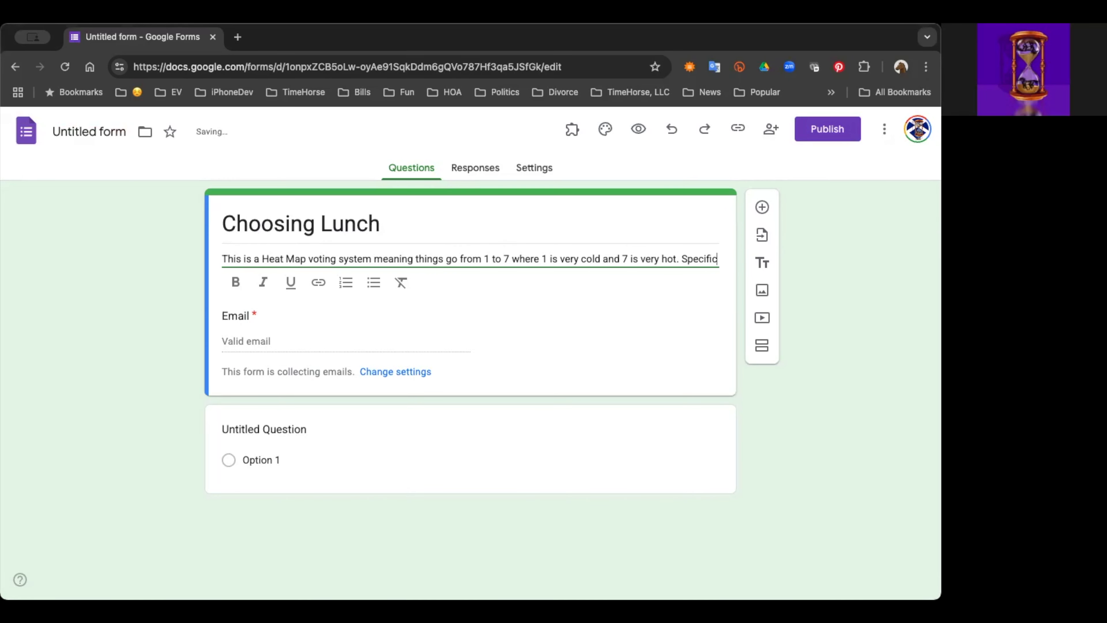
{"action": "type", "text": "ally:"}
Step: Start a bulleted list below the description text with the entries Frigid (1), Cold (2) and Cool (3)
{"action": "key", "text": "Return"}
{"action": "key", "text": "Return"}
{"action": "key", "text": "super+shift+8"}
{"action": "type", "text": "Frigid (1)"}
{"action": "key", "text": "Return"}
{"action": "type", "text": "Cold (2)"}
{"action": "key", "text": "Return"}
{"action": "type", "text": "Cool (2)"}
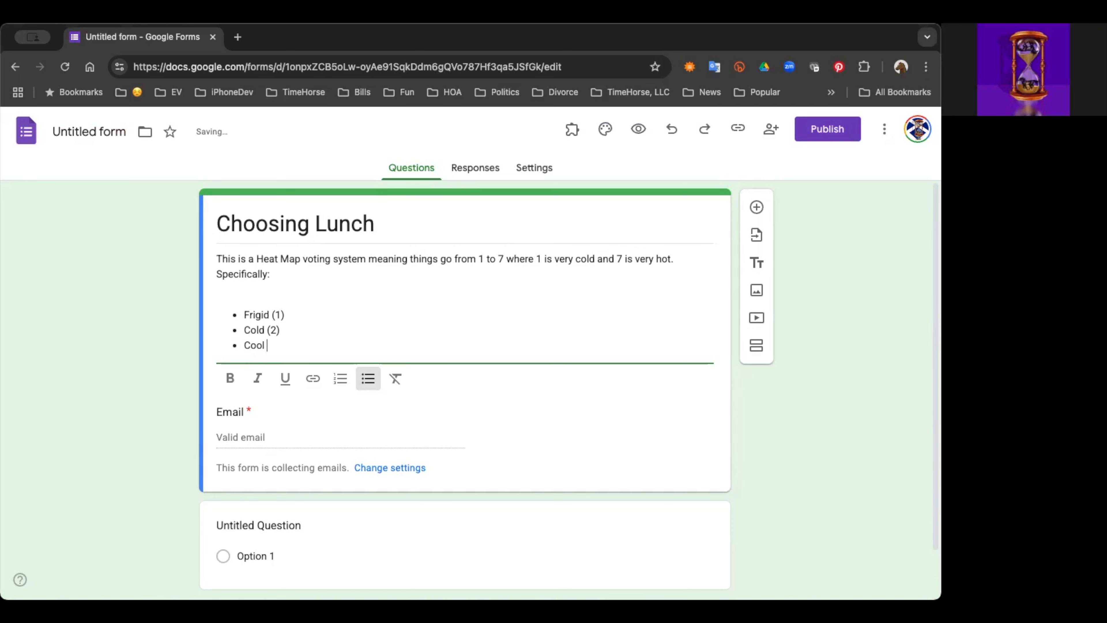
{"action": "key", "text": "Return"}
{"action": "key", "text": "BackSpace"}
{"action": "key", "text": "BackSpace"}
{"action": "key", "text": "BackSpace"}
{"action": "type", "text": "3)"}
Step: Continue the bulleted scale with the entries Neutral (4), Warm (5), Hot (6) and Broiling (7)
{"action": "key", "text": "Return"}
{"action": "type", "text": "Neutral (4)"}
{"action": "key", "text": "Return"}
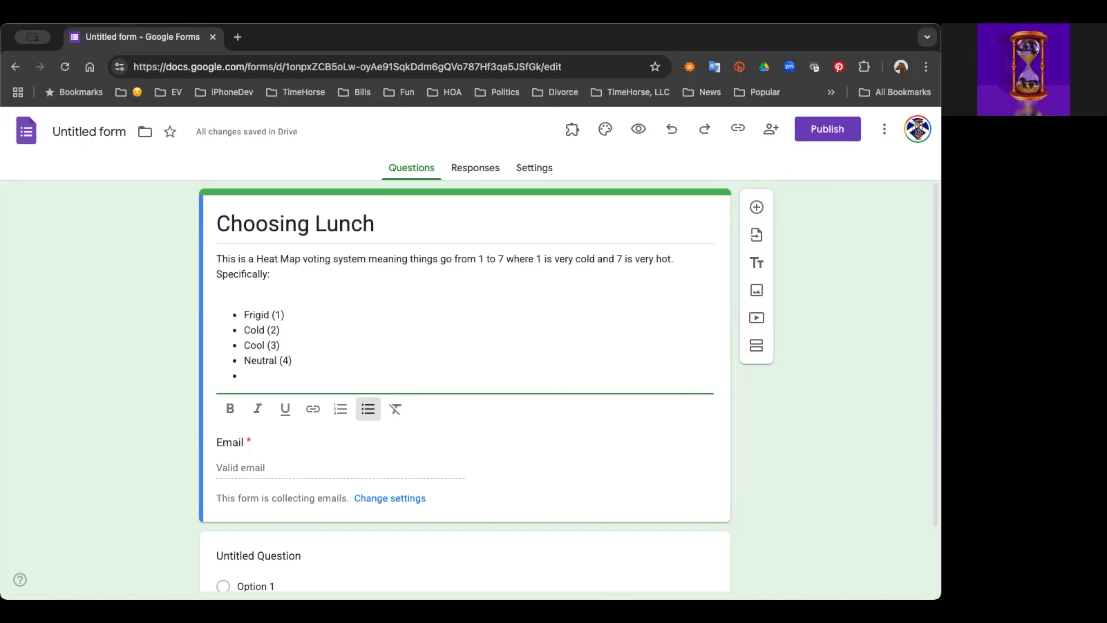
{"action": "type", "text": "Warm (5)"}
{"action": "key", "text": "Return"}
{"action": "type", "text": "Hot (6)"}
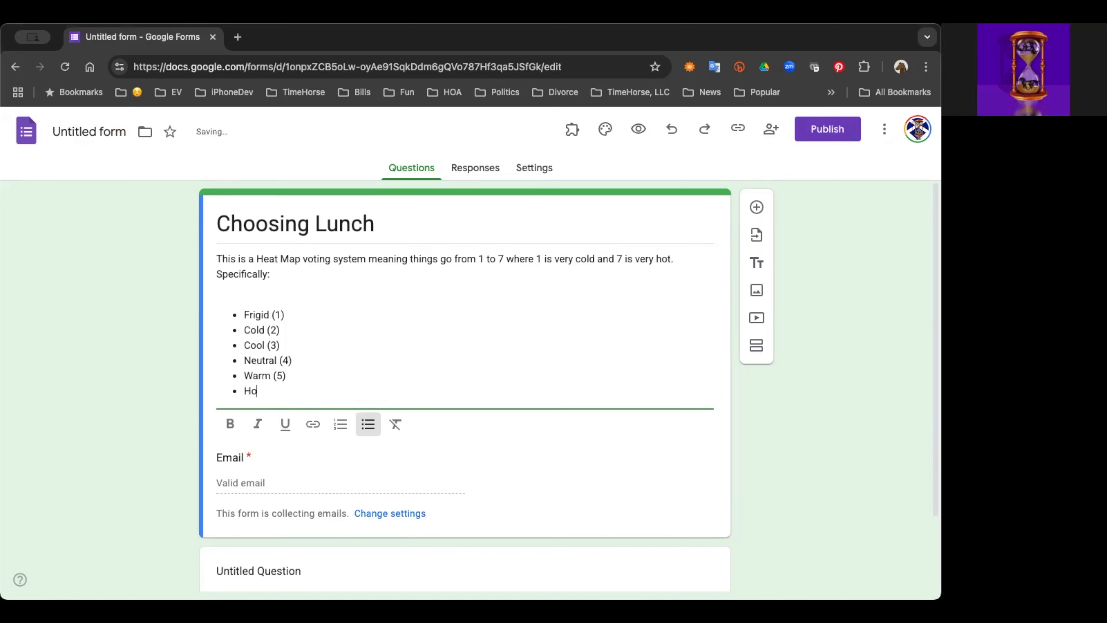
{"action": "key", "text": "Return"}
{"action": "type", "text": "Broiling (7)"}
{"action": "key", "text": "Return"}
{"action": "key", "text": "Return"}
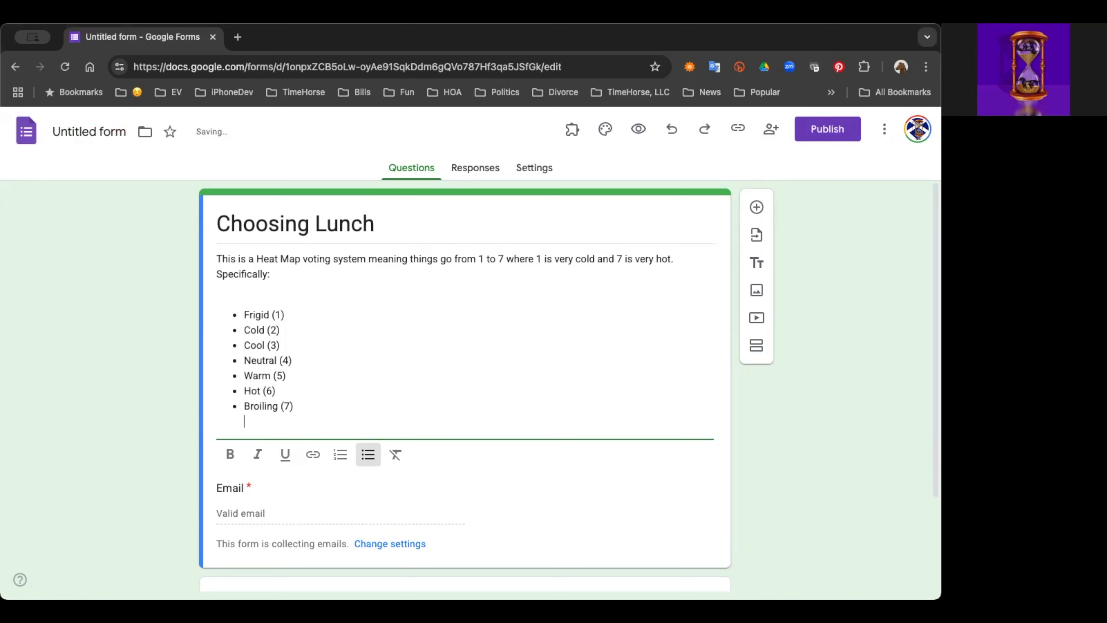
{"action": "key", "text": "BackSpace"}
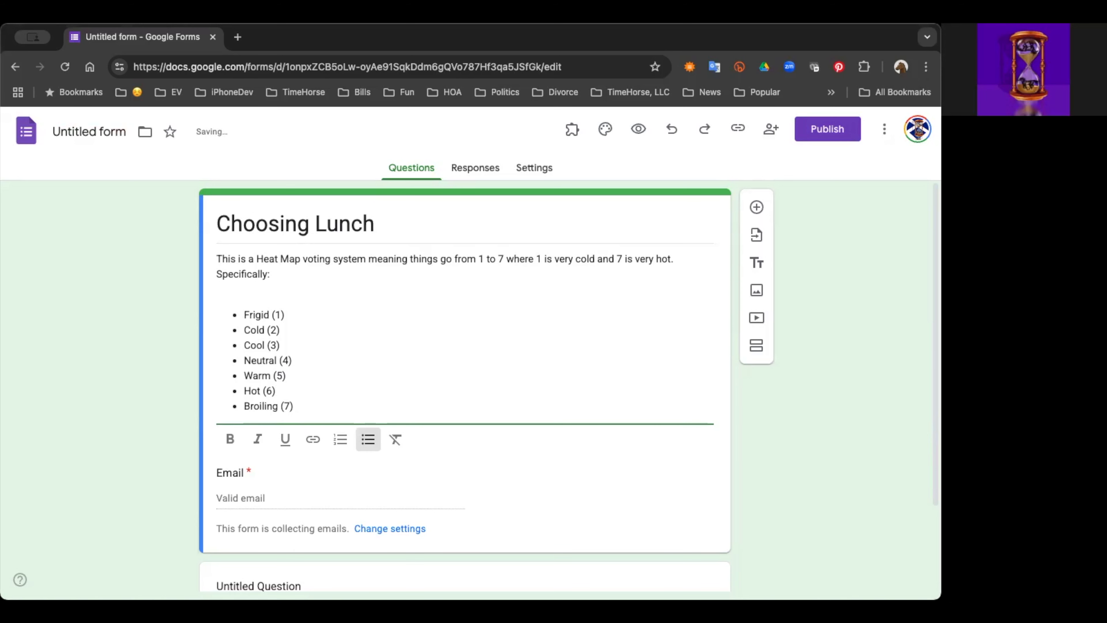
Step: End the list and add the line "Please vote for every entry (a missing vote counts and Neutral)" below it in the description
{"action": "key", "text": "Return"}
{"action": "key", "text": "Return"}
{"action": "type", "text": "Please vote for every entry"}
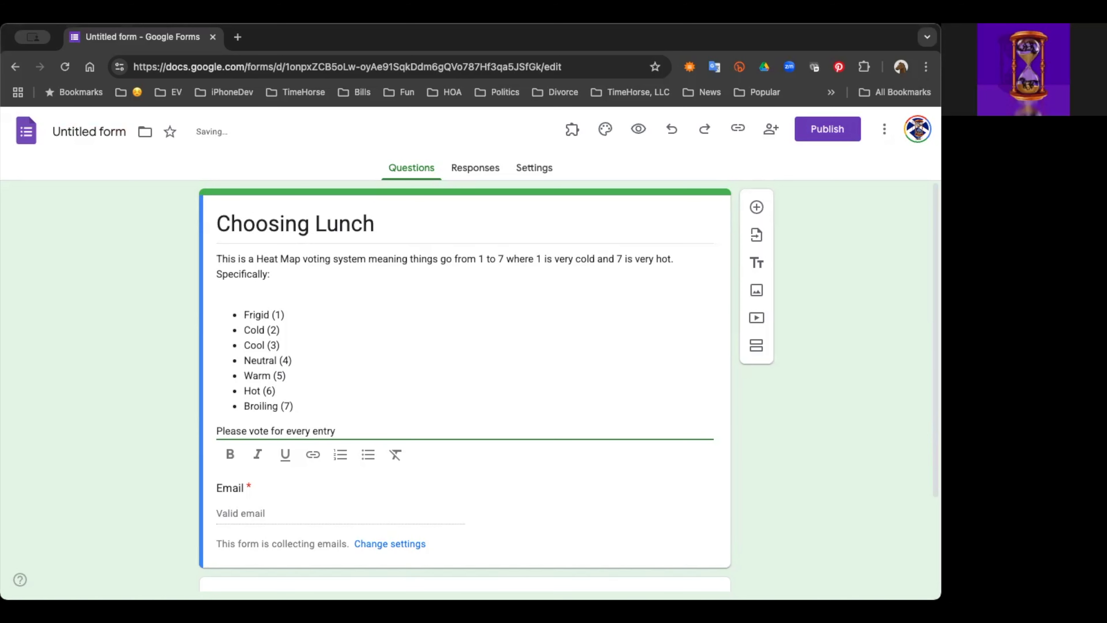
{"action": "type", "text": " (a missing vote counts and Neutral)"}
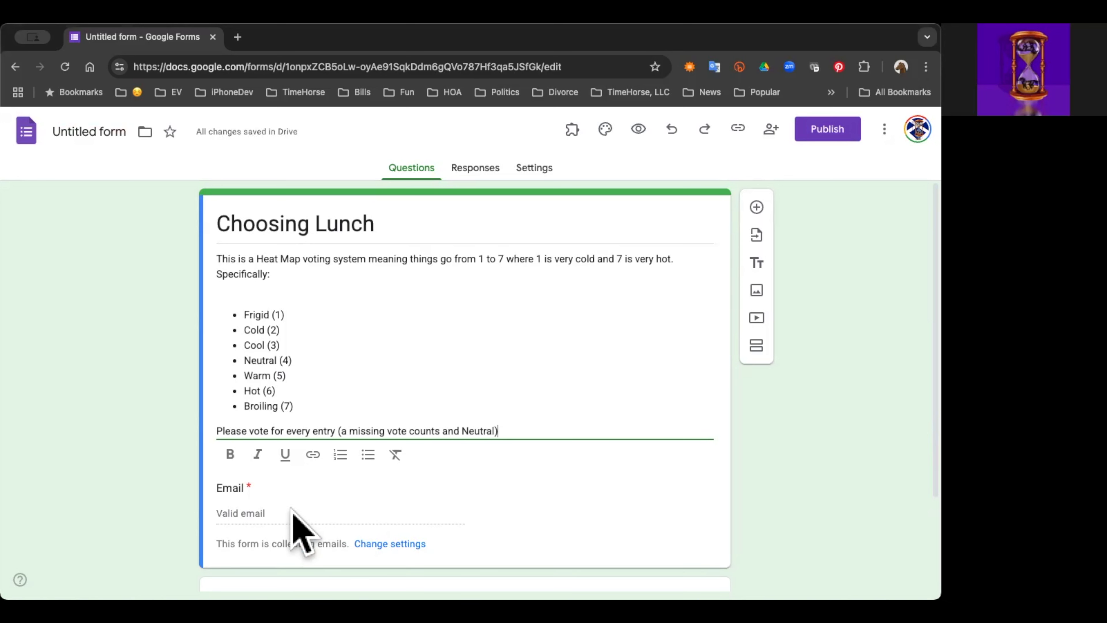
{"action": "left_click", "coordinate": [291, 510]}
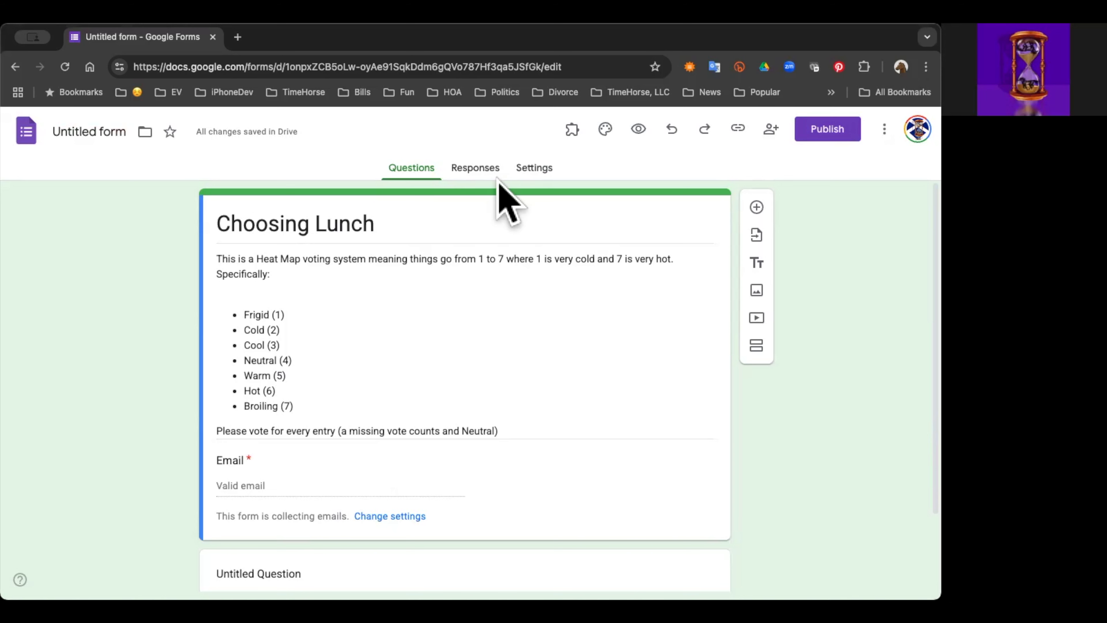
Step: Turn on response editing in the form's response settings so submitted responses can be changed
{"action": "left_click", "coordinate": [532, 169]}
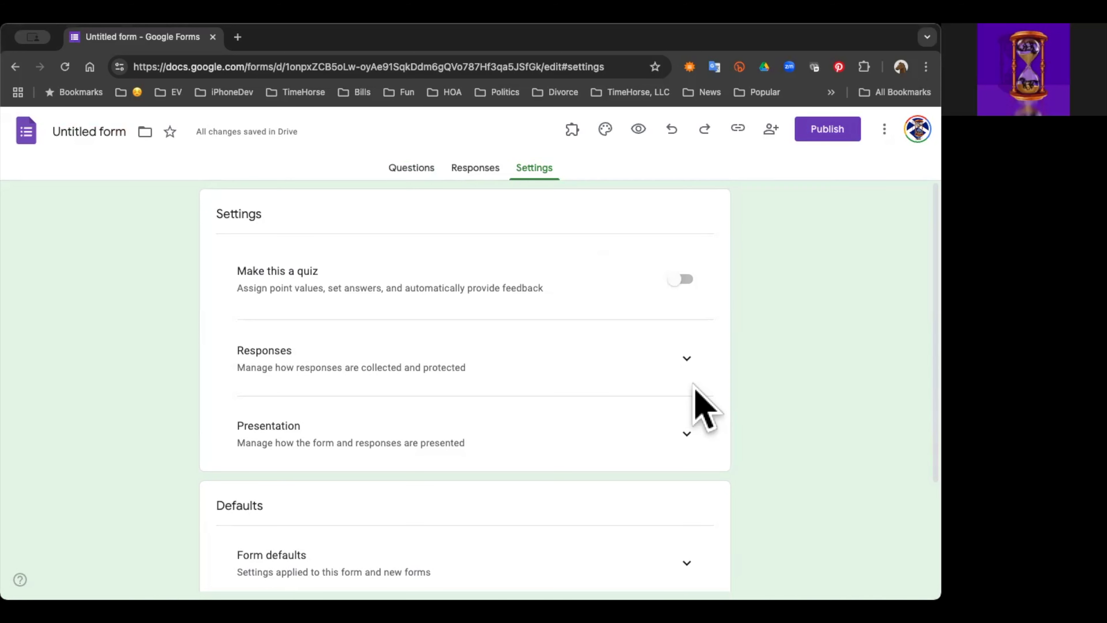
{"action": "left_click", "coordinate": [688, 369]}
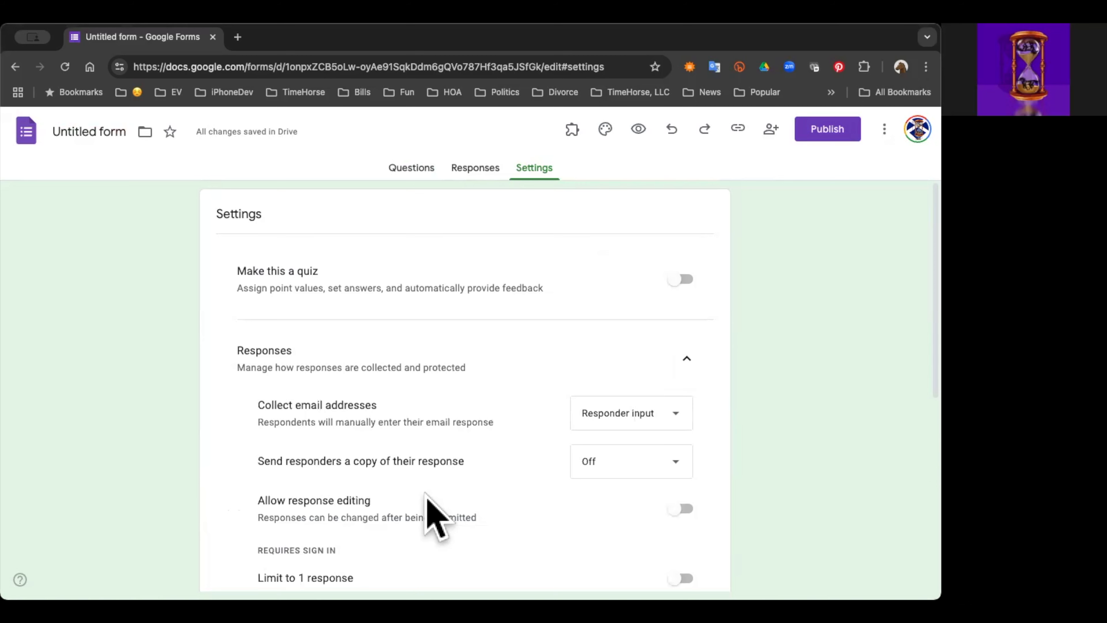
{"action": "scroll", "coordinate": [436, 476], "scroll_direction": "down", "scroll_amount": 3}
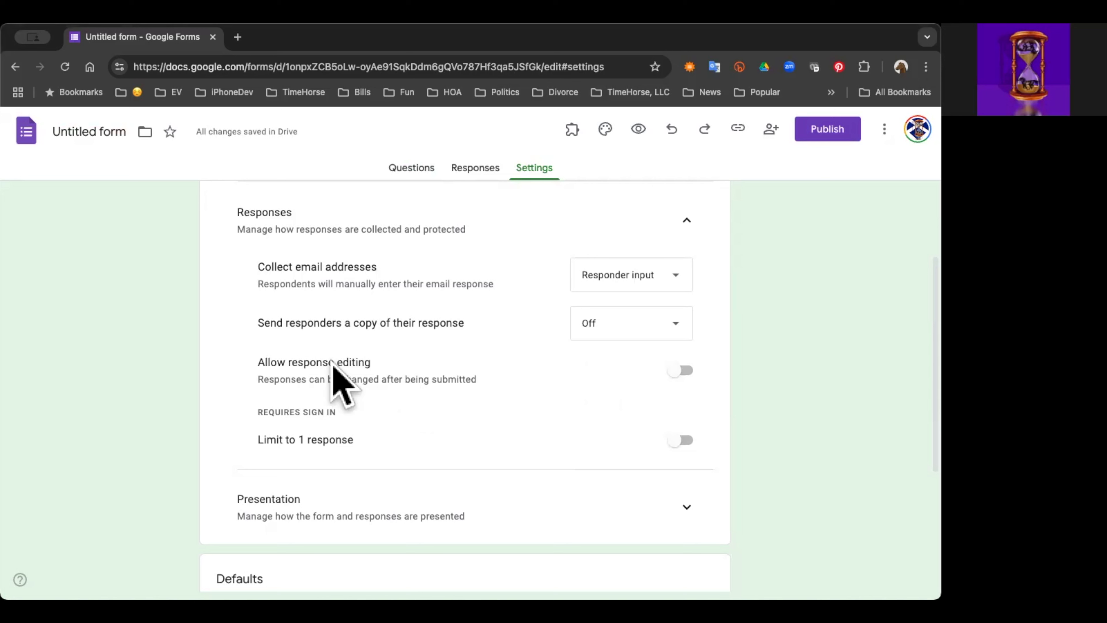
{"action": "left_click", "coordinate": [679, 370]}
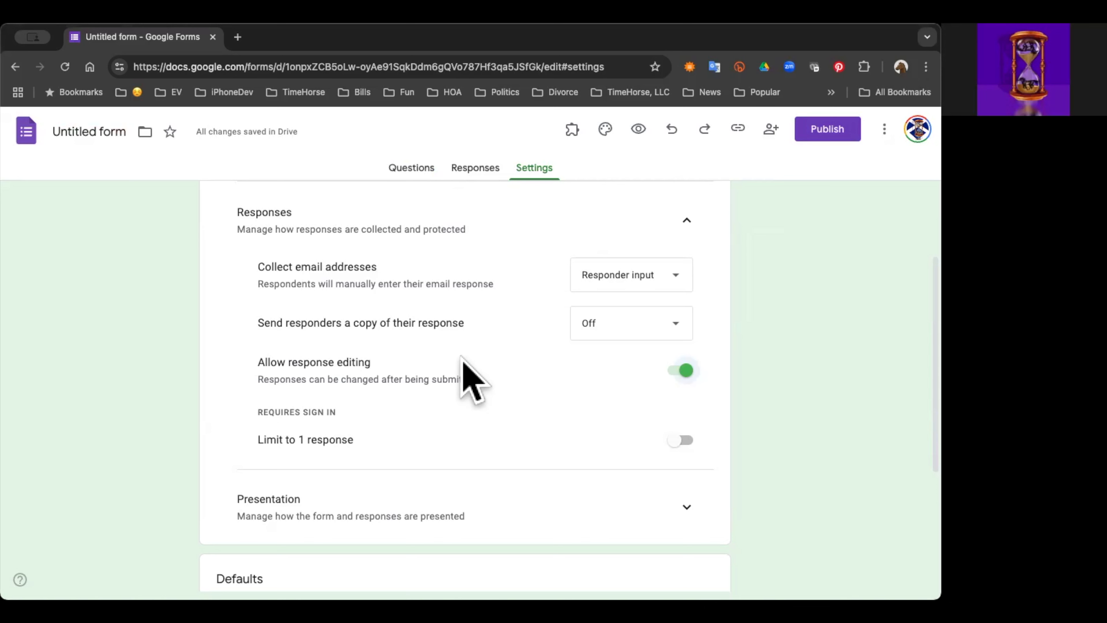
{"action": "scroll", "coordinate": [432, 344], "scroll_direction": "up", "scroll_amount": 3}
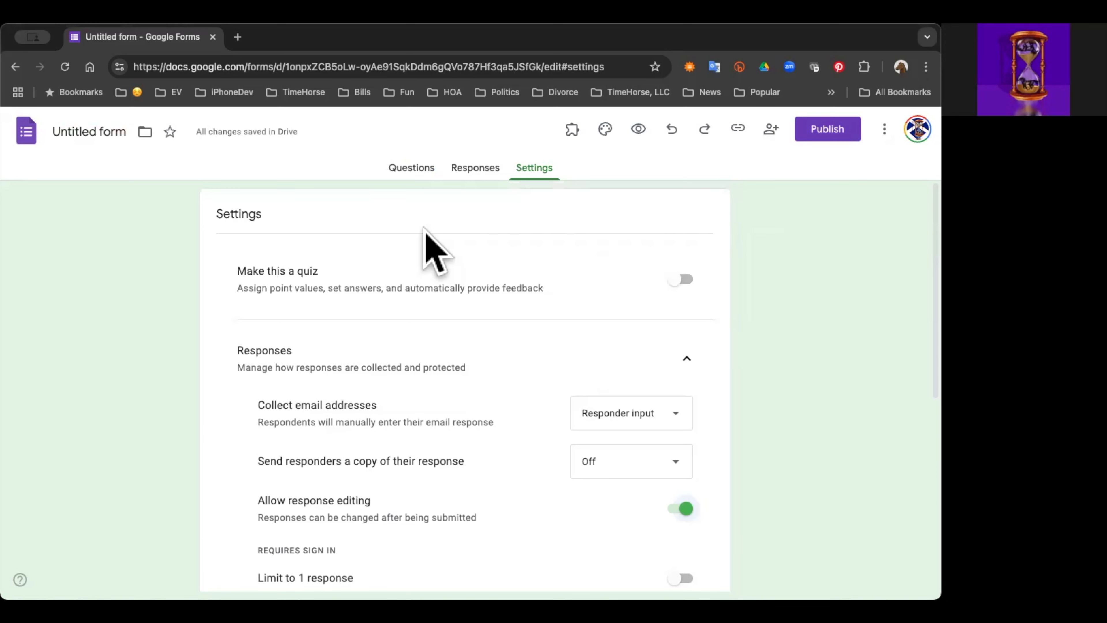
Step: Check the form's email field among the questions and set the collection of email addresses to Do not collect
{"action": "left_click", "coordinate": [412, 168]}
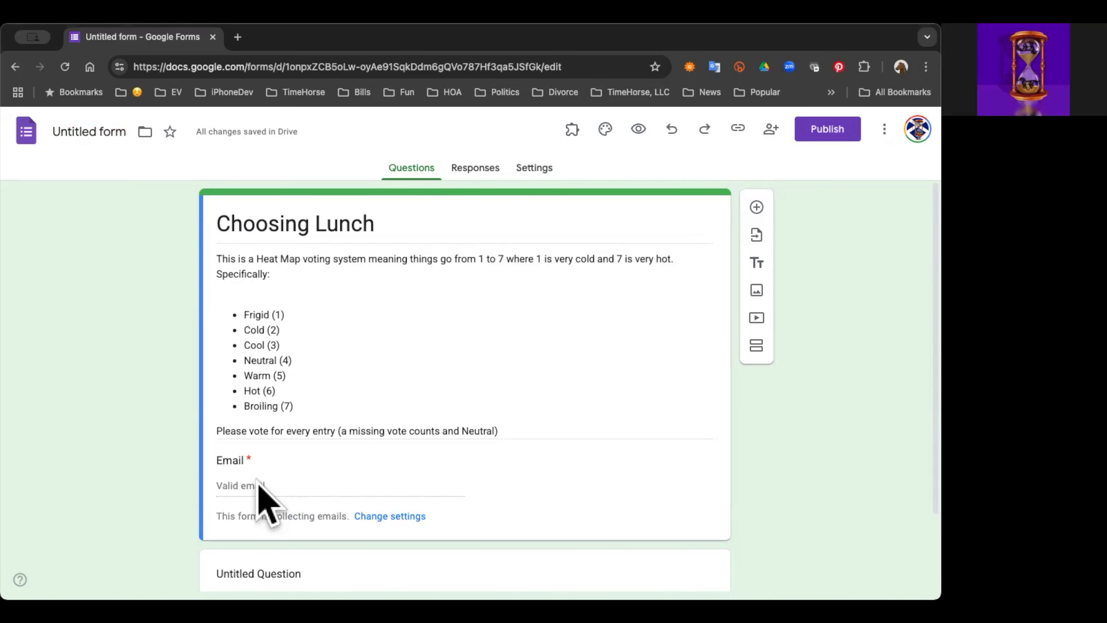
{"action": "scroll", "coordinate": [597, 434], "scroll_direction": "down", "scroll_amount": 2}
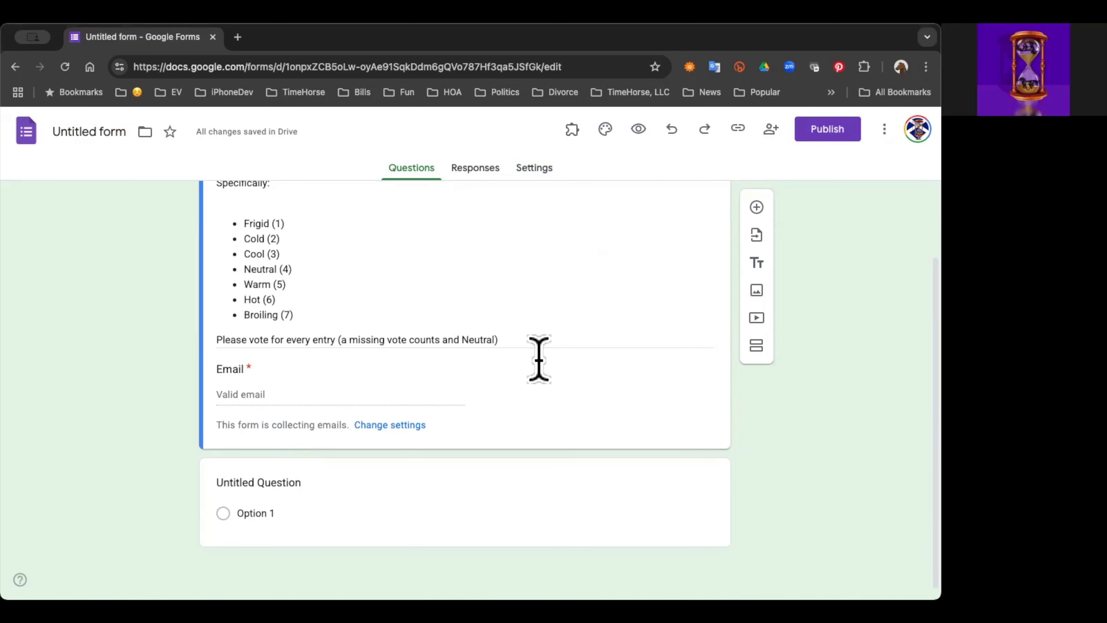
{"action": "scroll", "coordinate": [536, 359], "scroll_direction": "up", "scroll_amount": 5}
{"action": "left_click", "coordinate": [533, 168]}
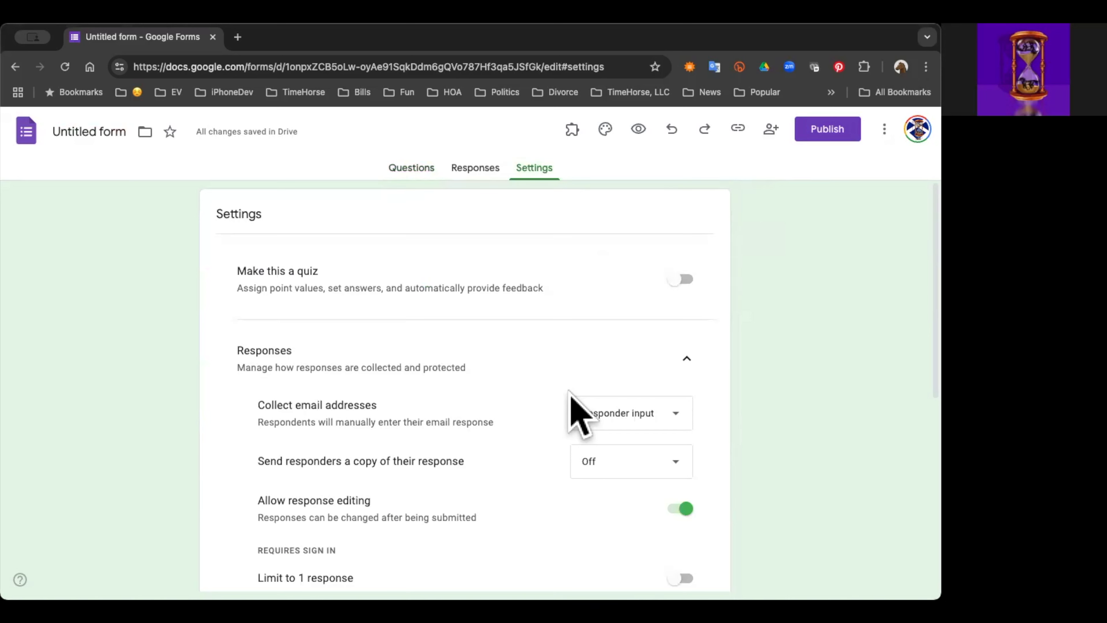
{"action": "left_click", "coordinate": [667, 417]}
{"action": "left_click", "coordinate": [650, 359]}
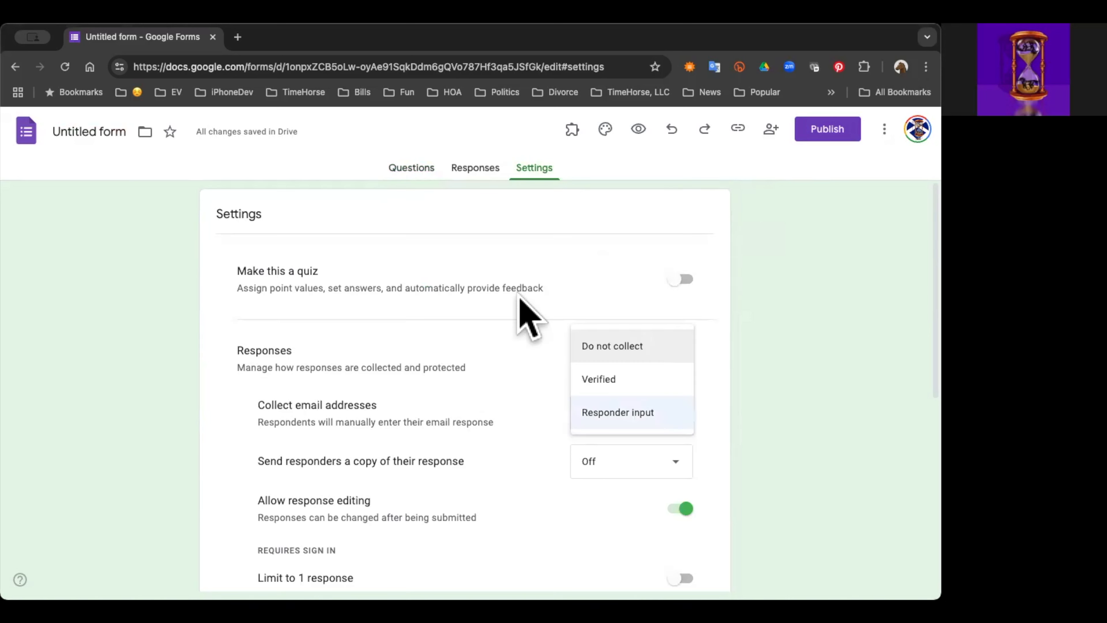
{"action": "scroll", "coordinate": [524, 463], "scroll_direction": "down", "scroll_amount": 1}
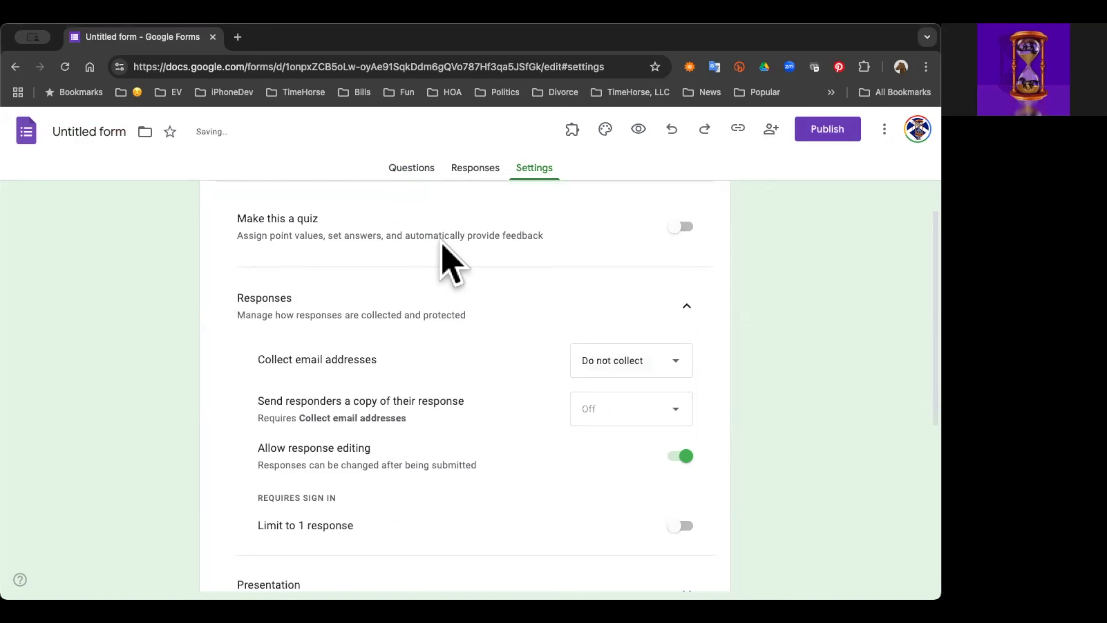
{"action": "scroll", "coordinate": [396, 149], "scroll_direction": "up", "scroll_amount": 1}
Step: Turn the untitled question into a short-answer question reading "Give us your name"
{"action": "left_click", "coordinate": [399, 173]}
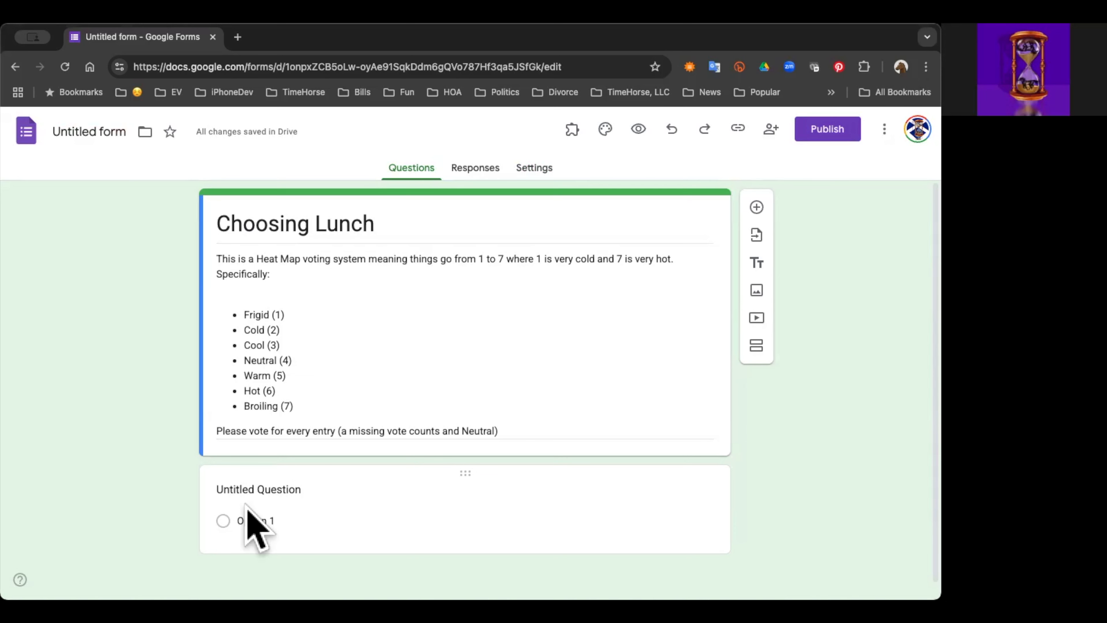
{"action": "left_click", "coordinate": [292, 489]}
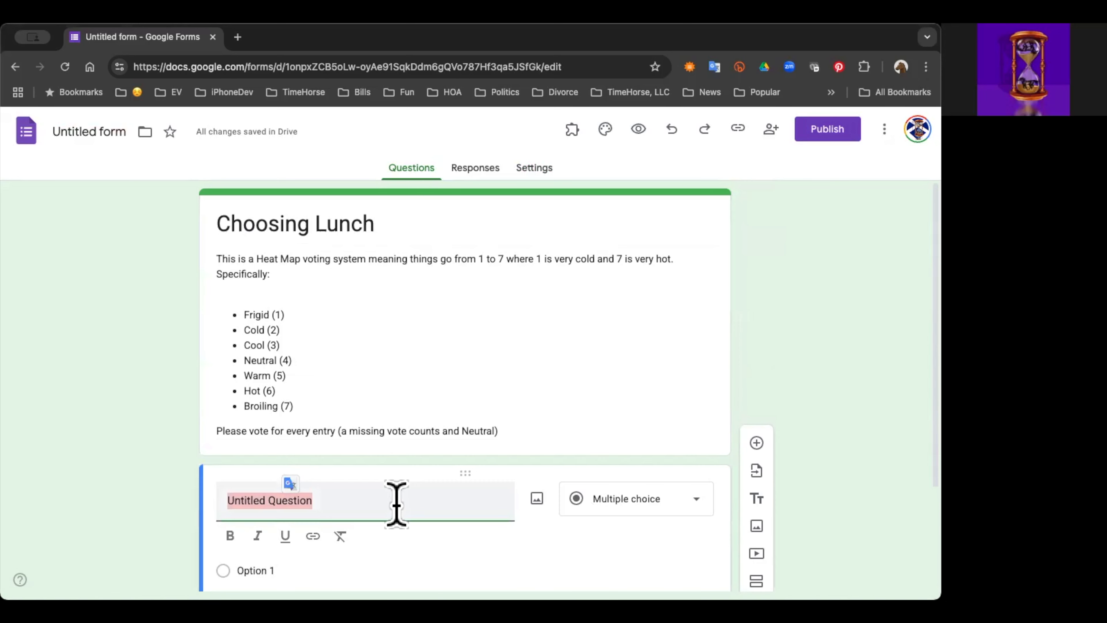
{"action": "type", "text": "Give us you"}
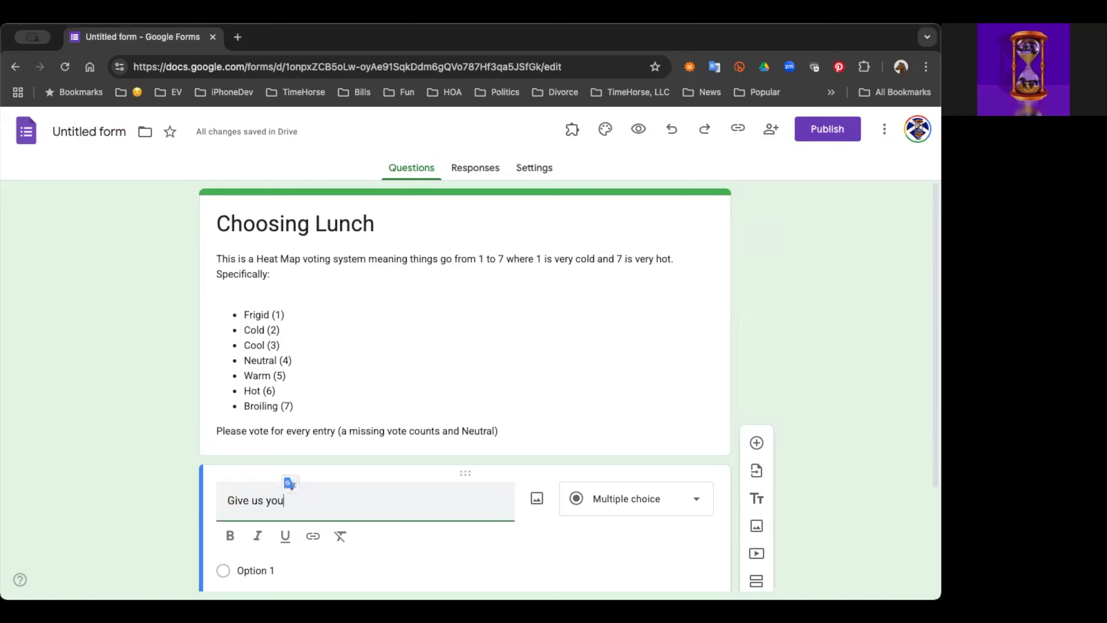
{"action": "type", "text": "r name"}
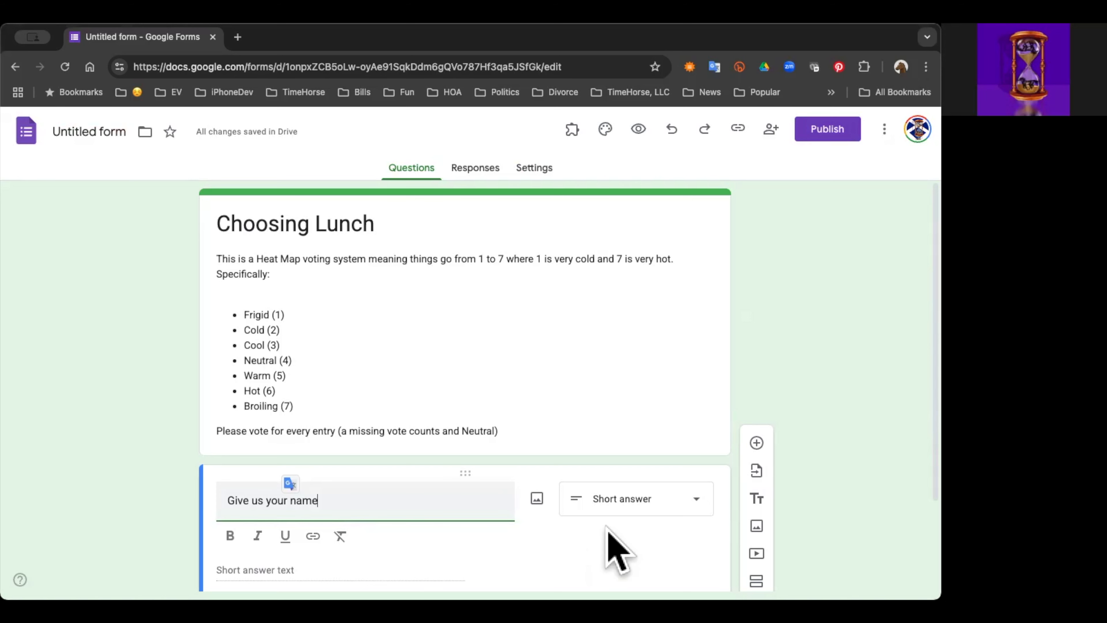
Step: Add a new section after the name question
{"action": "scroll", "coordinate": [624, 550], "scroll_direction": "down", "scroll_amount": 3}
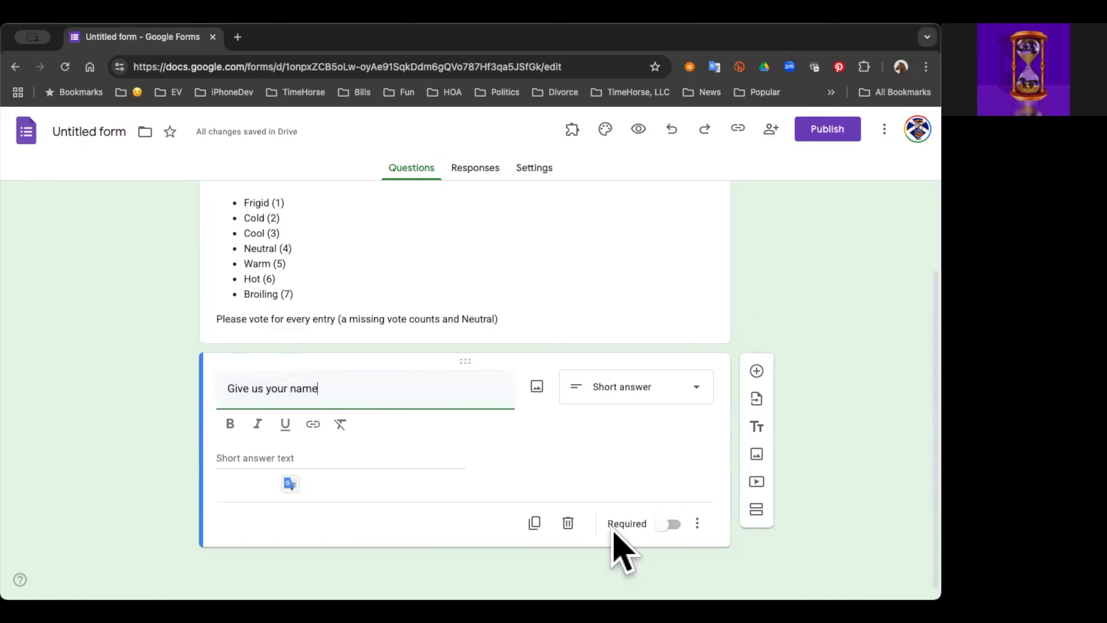
{"action": "left_click", "coordinate": [757, 509]}
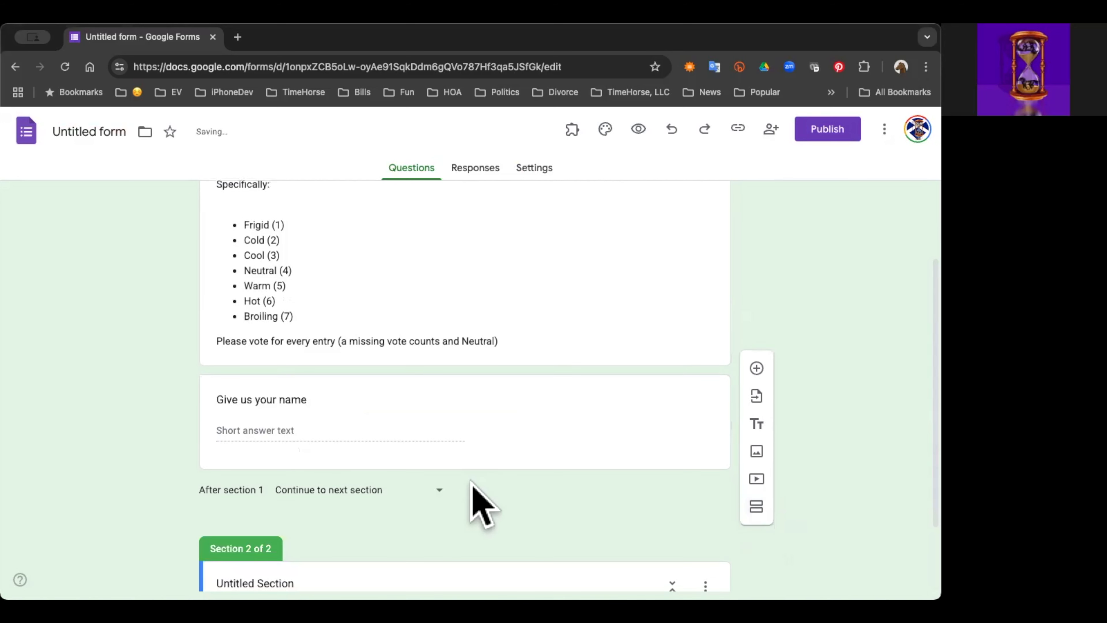
{"action": "scroll", "coordinate": [392, 501], "scroll_direction": "down", "scroll_amount": 2}
Step: Title the new second section "Choose your Food"
{"action": "left_click", "coordinate": [340, 493]}
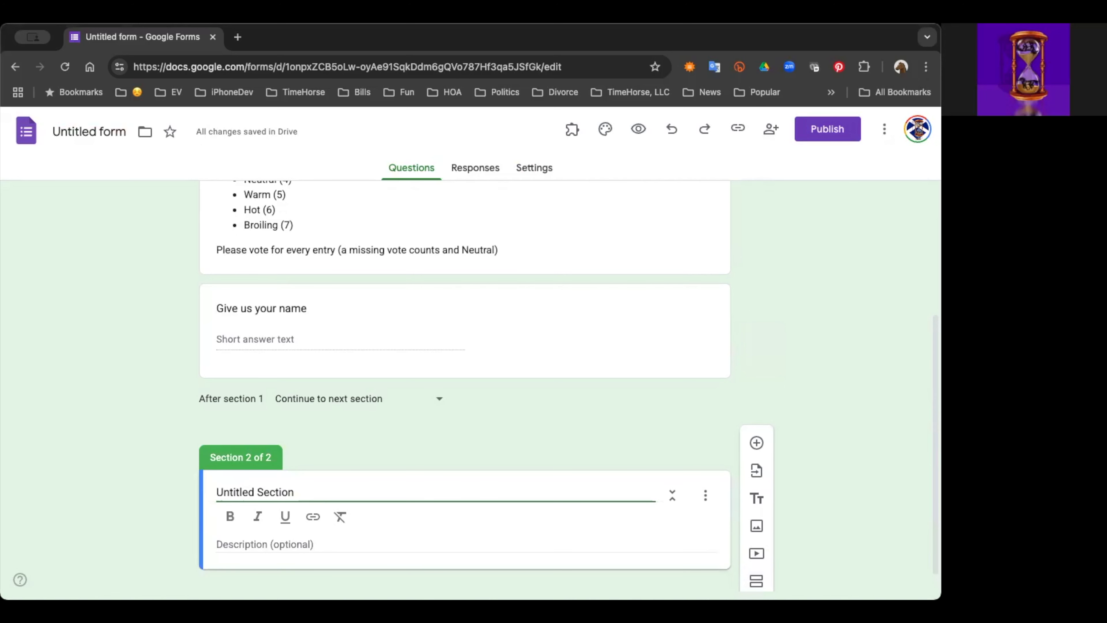
{"action": "key", "text": "shift+Right"}
{"action": "key", "text": "shift+Right"}
{"action": "key", "text": "shift+Right"}
{"action": "key", "text": "shift+Right"}
{"action": "key", "text": "shift+Right"}
{"action": "key", "text": "shift+Right"}
{"action": "key", "text": "shift+Right"}
{"action": "key", "text": "shift+Right"}
{"action": "key", "text": "shift+Right"}
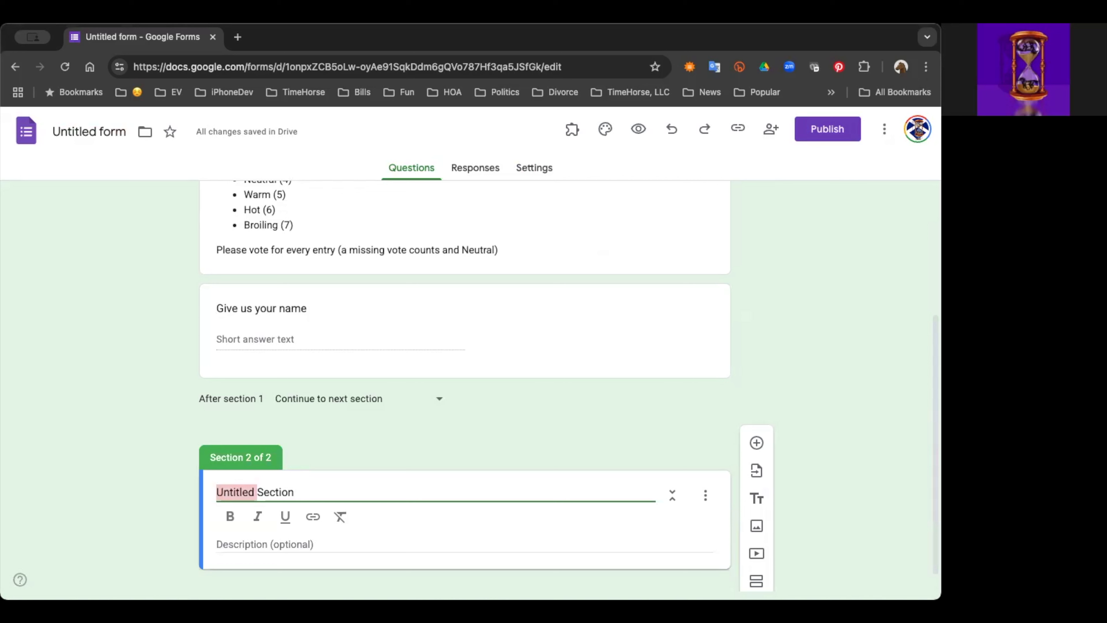
{"action": "key", "text": "shift+Right"}
{"action": "key", "text": "shift+Right"}
{"action": "key", "text": "shift+Right"}
{"action": "key", "text": "shift+Right"}
{"action": "key", "text": "shift+Right"}
{"action": "key", "text": "shift+Right"}
{"action": "key", "text": "shift+Right"}
{"action": "type", "text": "Choo"}
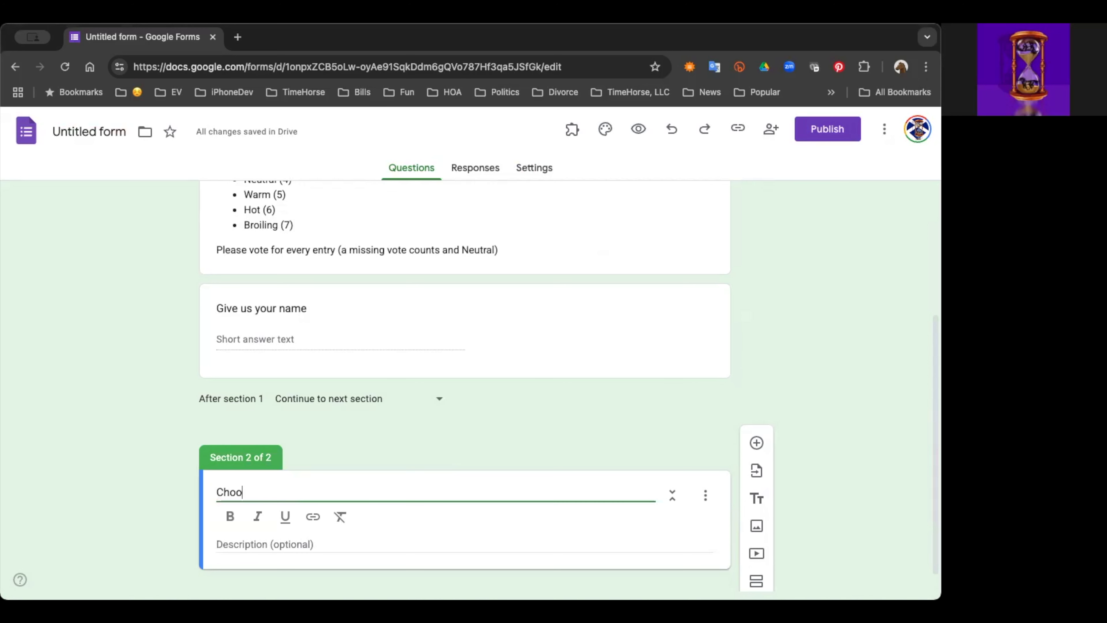
{"action": "type", "text": "se your Food"}
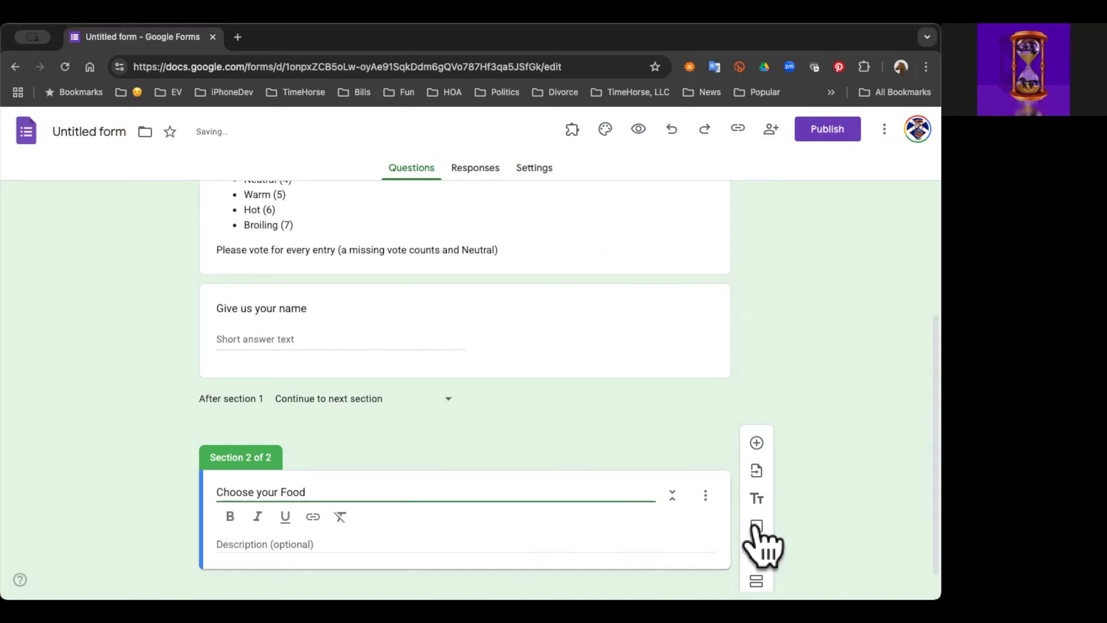
Step: Add a linear scale question running from 1 to 7 to the Choose your Food section
{"action": "left_click", "coordinate": [757, 443]}
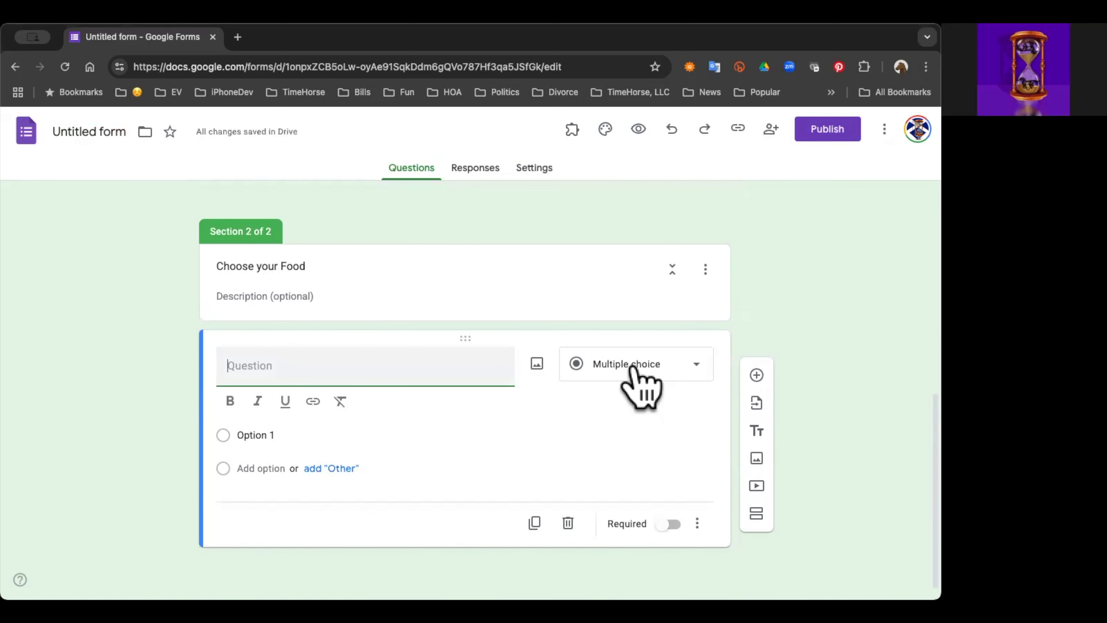
{"action": "left_click", "coordinate": [632, 367]}
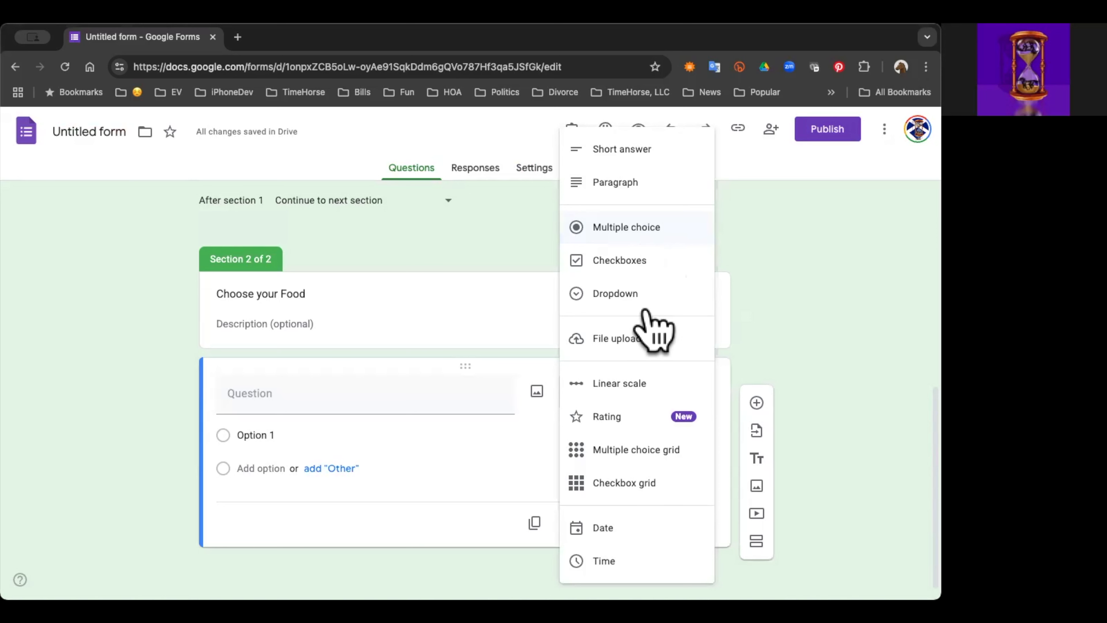
{"action": "left_click", "coordinate": [635, 384]}
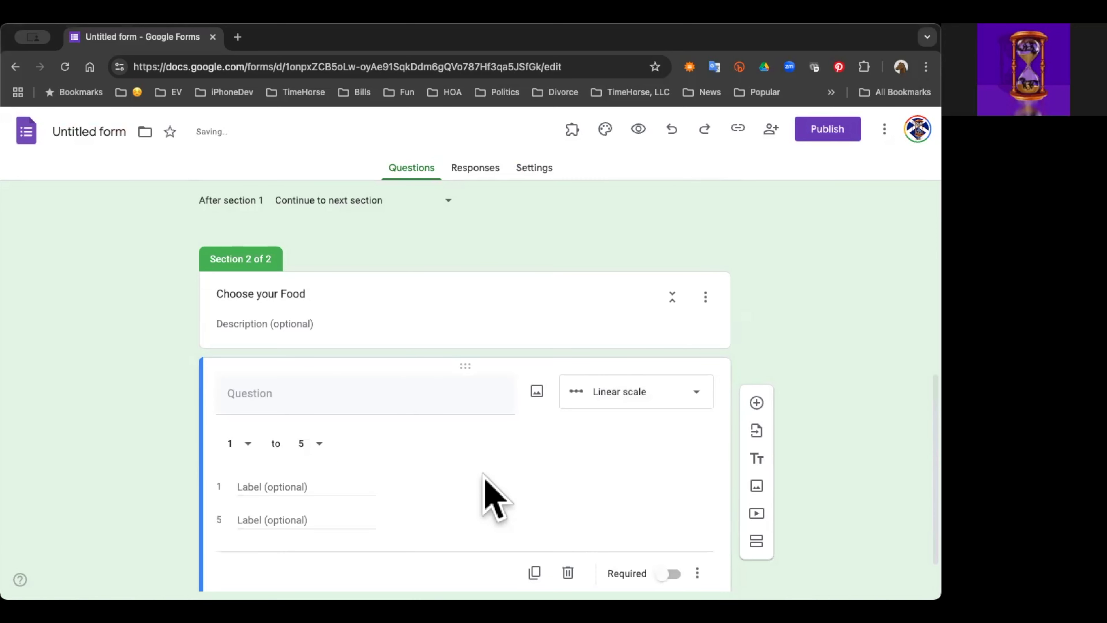
{"action": "left_click", "coordinate": [317, 449]}
{"action": "left_click", "coordinate": [324, 473]}
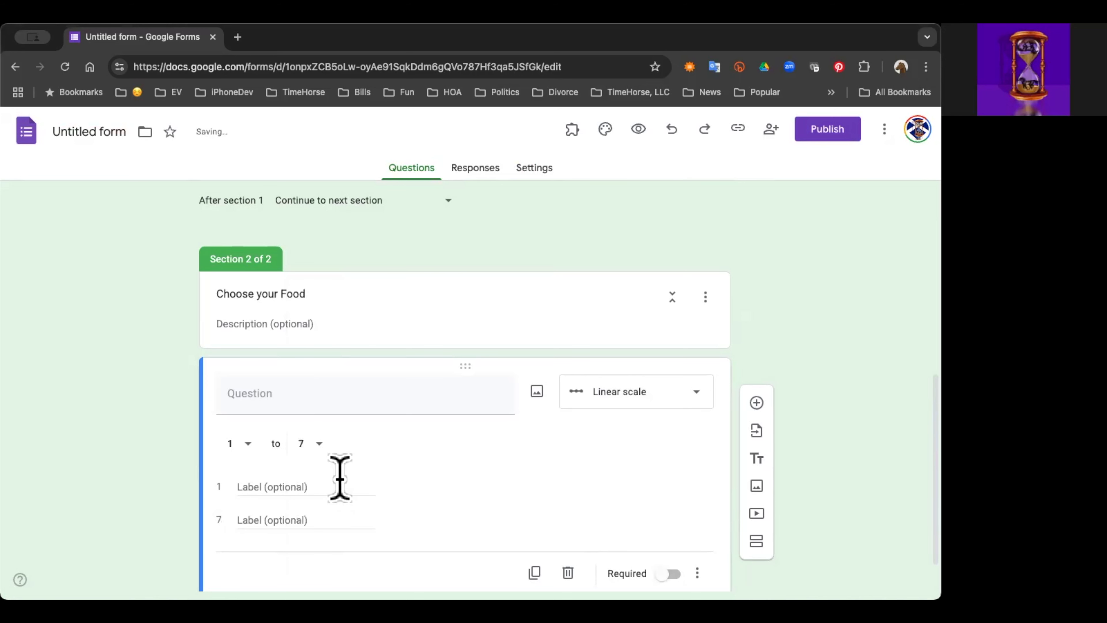
Step: Label the low end of the scale "Frigid" and the high end "Broiling"
{"action": "left_click", "coordinate": [300, 487]}
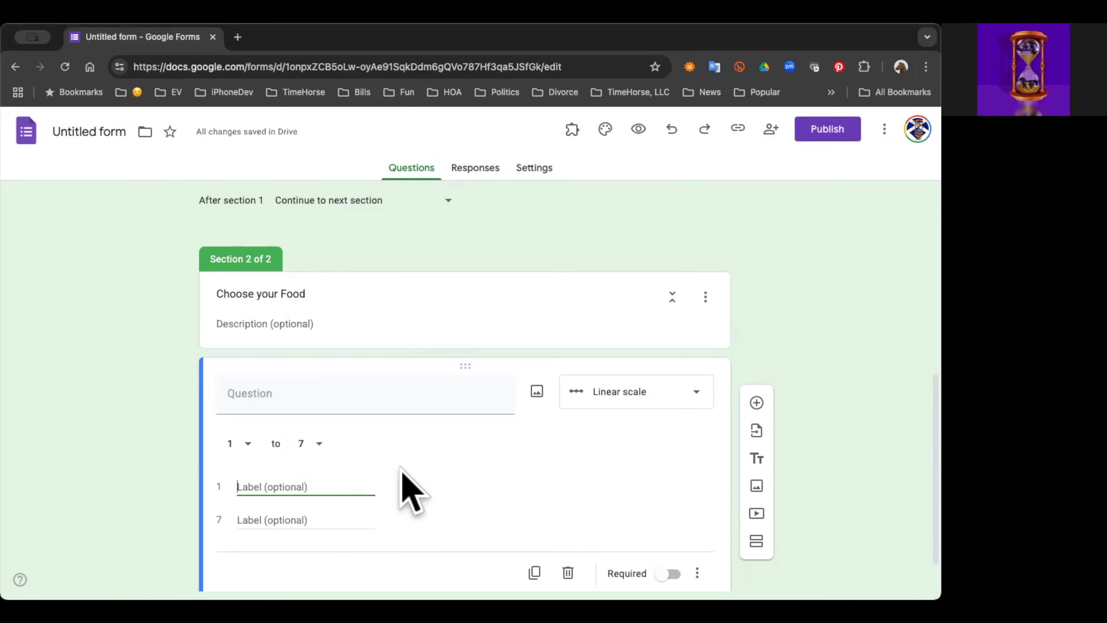
{"action": "type", "text": "Frig"}
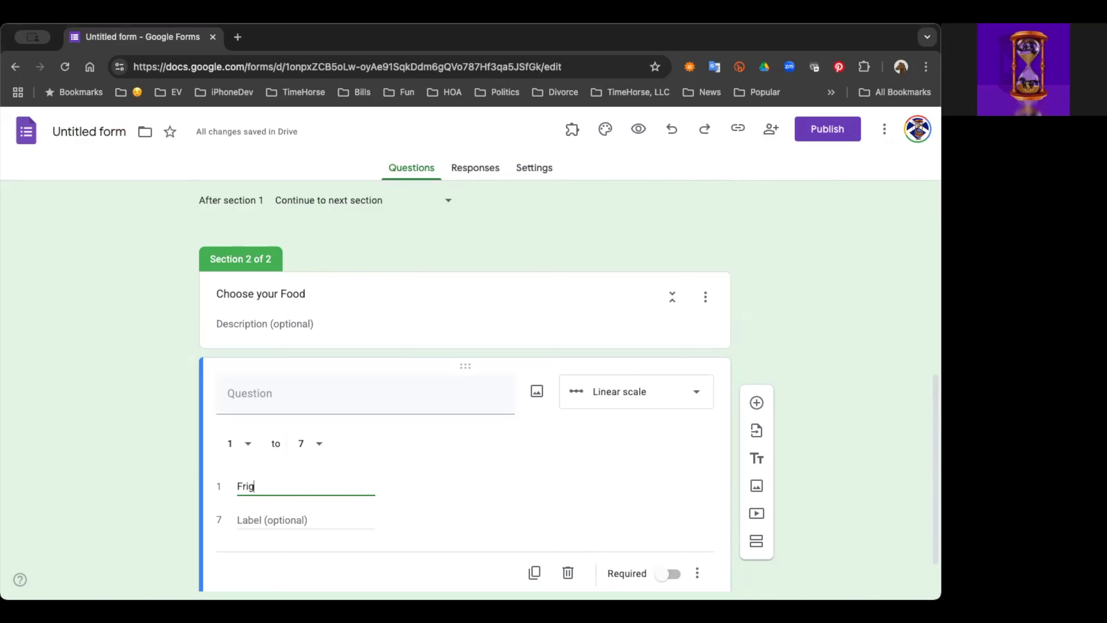
{"action": "type", "text": "id"}
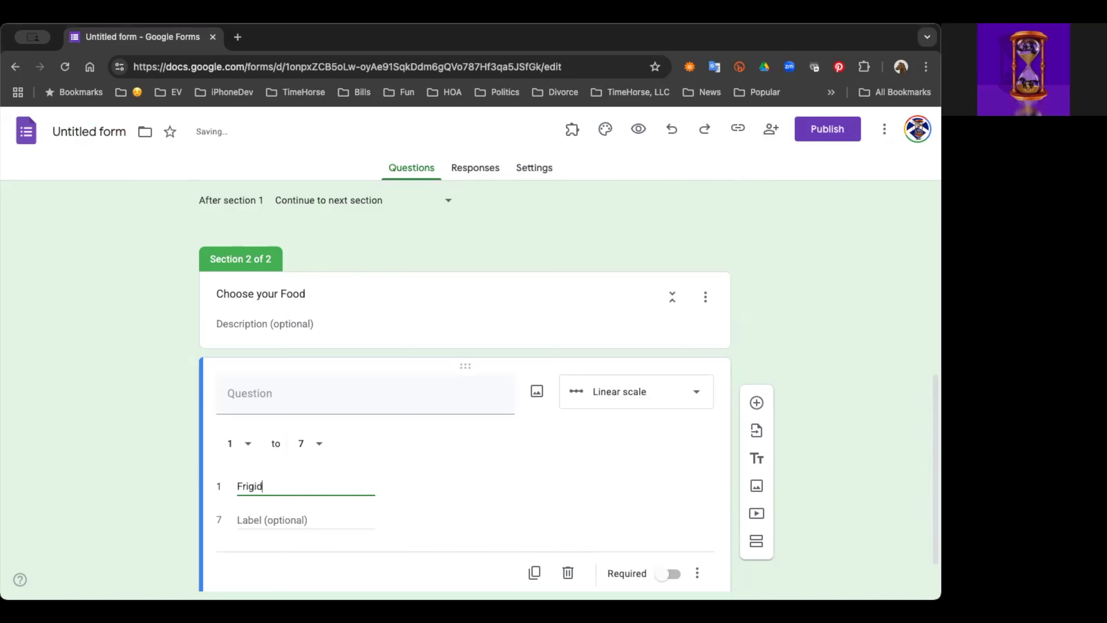
{"action": "left_click", "coordinate": [283, 518]}
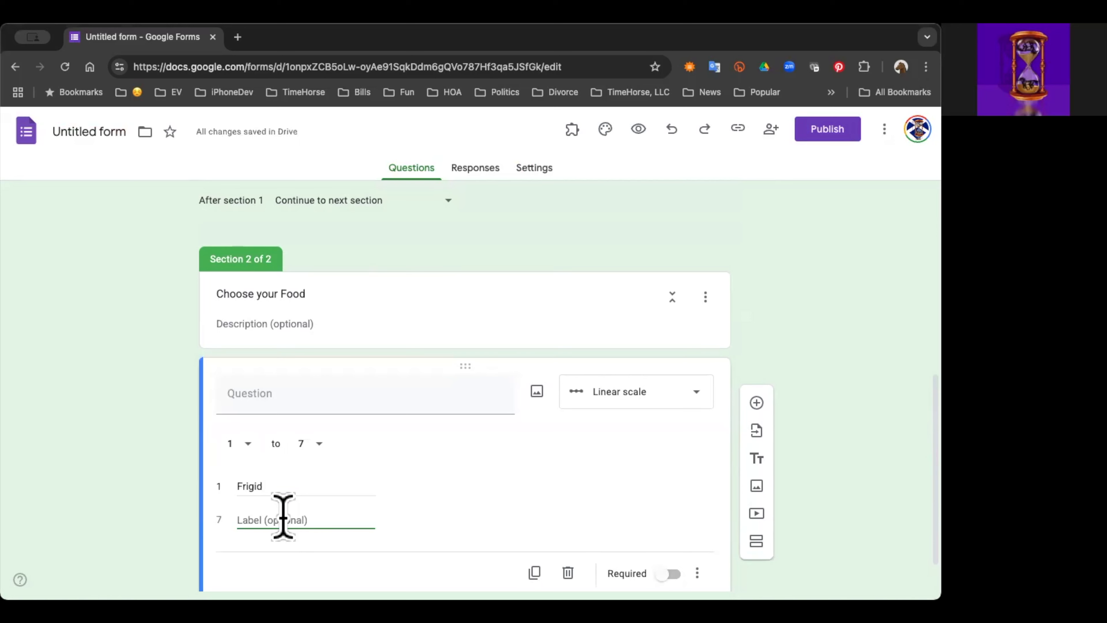
{"action": "type", "text": "Broiling"}
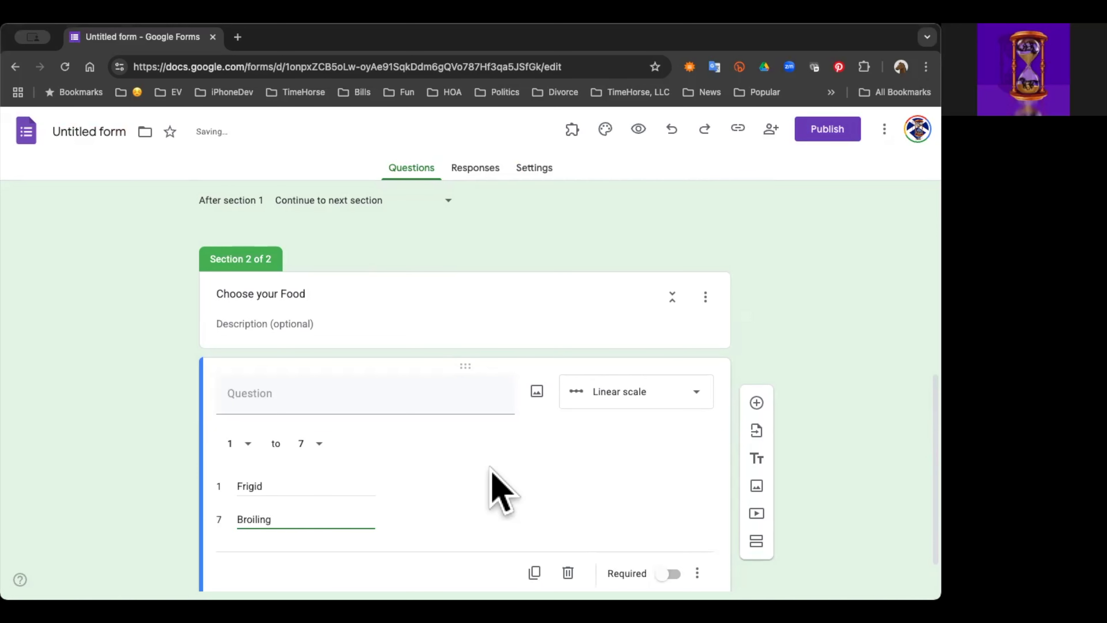
Step: Enter "Pizza" as the linear scale question's text
{"action": "scroll", "coordinate": [502, 488], "scroll_direction": "down", "scroll_amount": 1}
{"action": "left_click", "coordinate": [303, 344]}
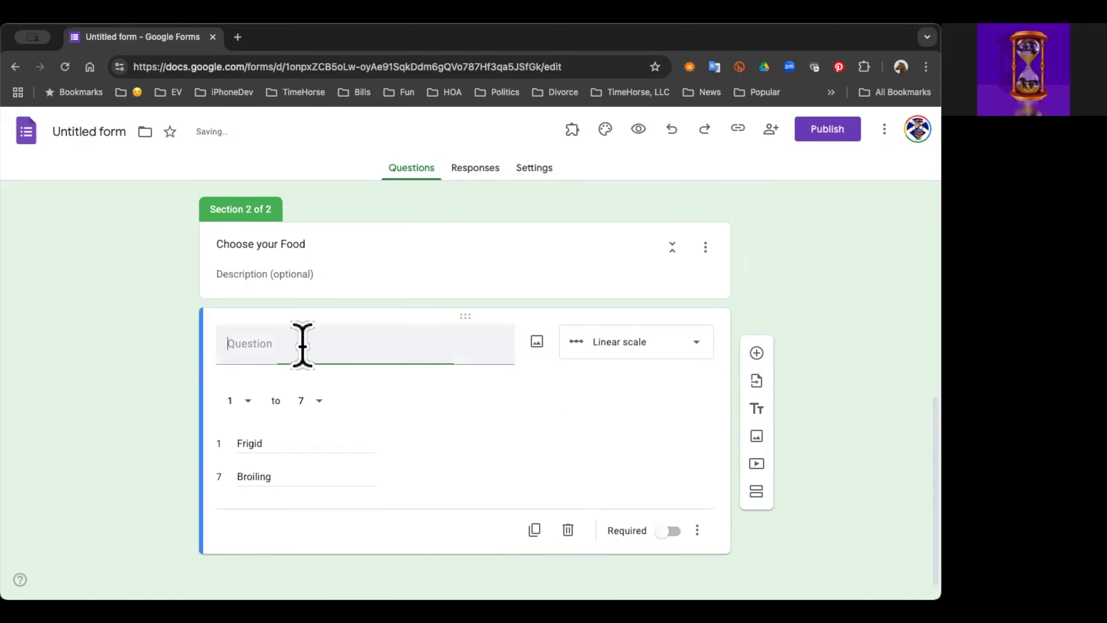
{"action": "type", "text": "Pizza"}
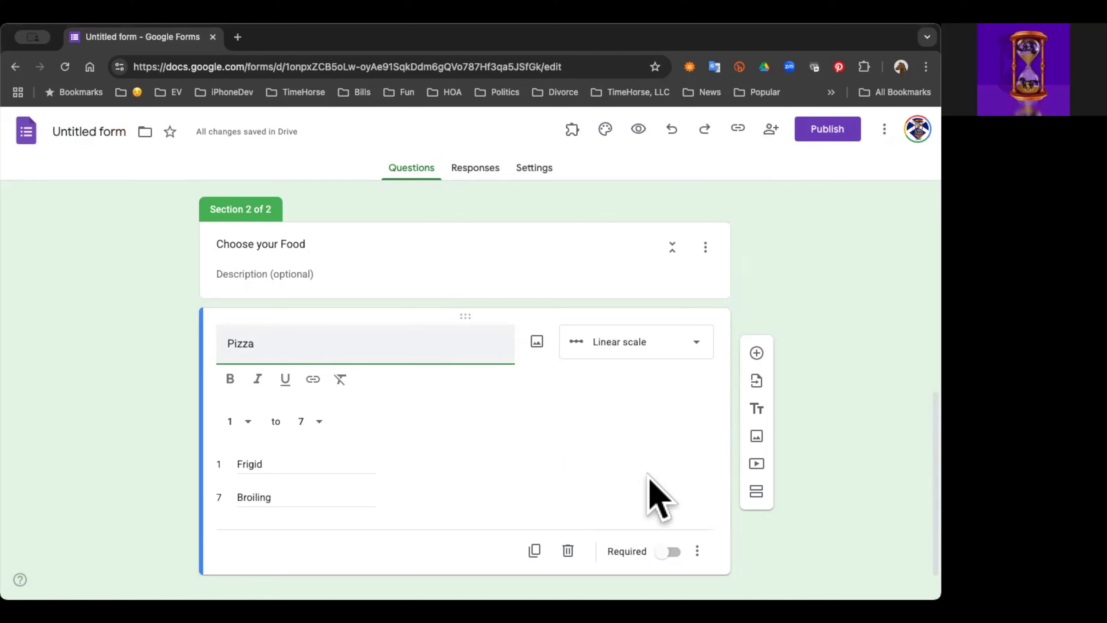
Step: Duplicate the Pizza question and retitle the copy "Burrito", correcting its spelling
{"action": "scroll", "coordinate": [496, 403], "scroll_direction": "down", "scroll_amount": 1}
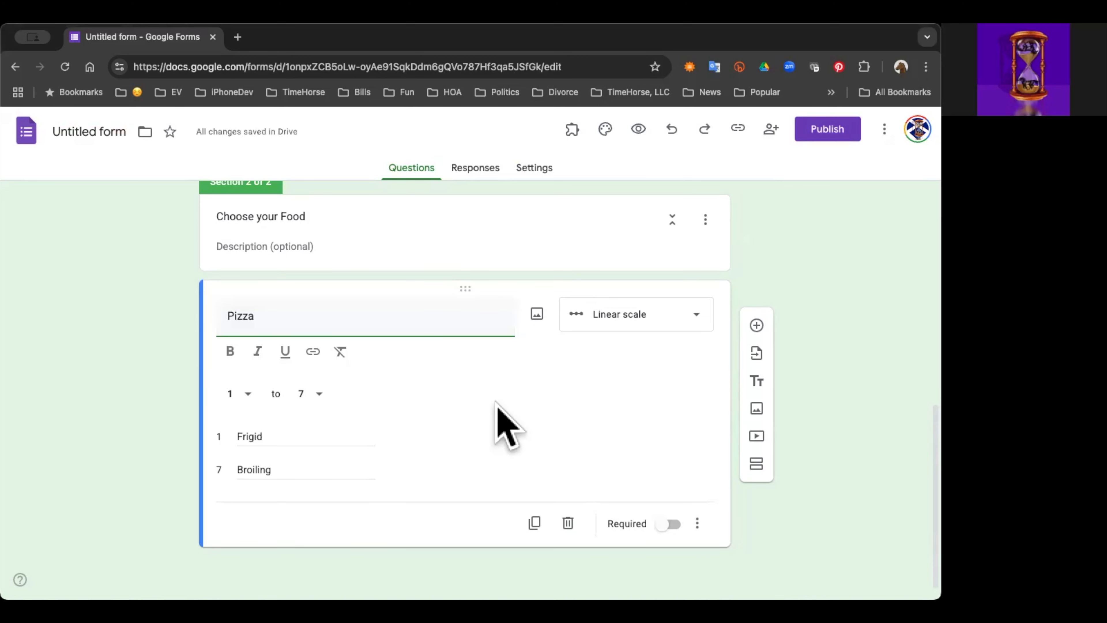
{"action": "left_click", "coordinate": [535, 523]}
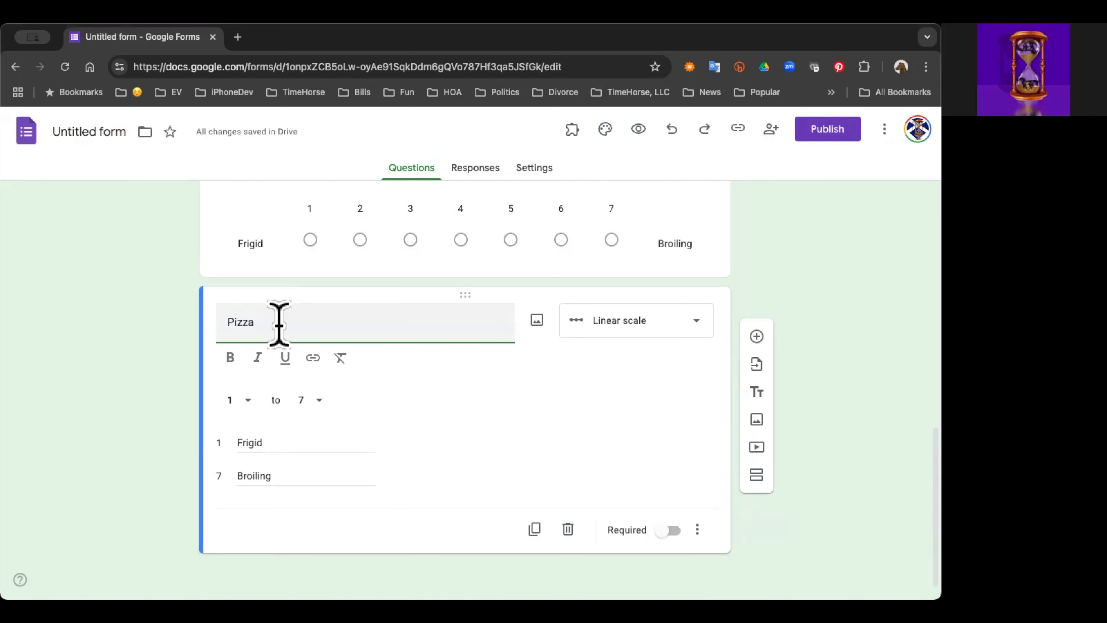
{"action": "key", "text": "BackSpace"}
{"action": "key", "text": "BackSpace"}
{"action": "key", "text": "BackSpace"}
{"action": "key", "text": "BackSpace"}
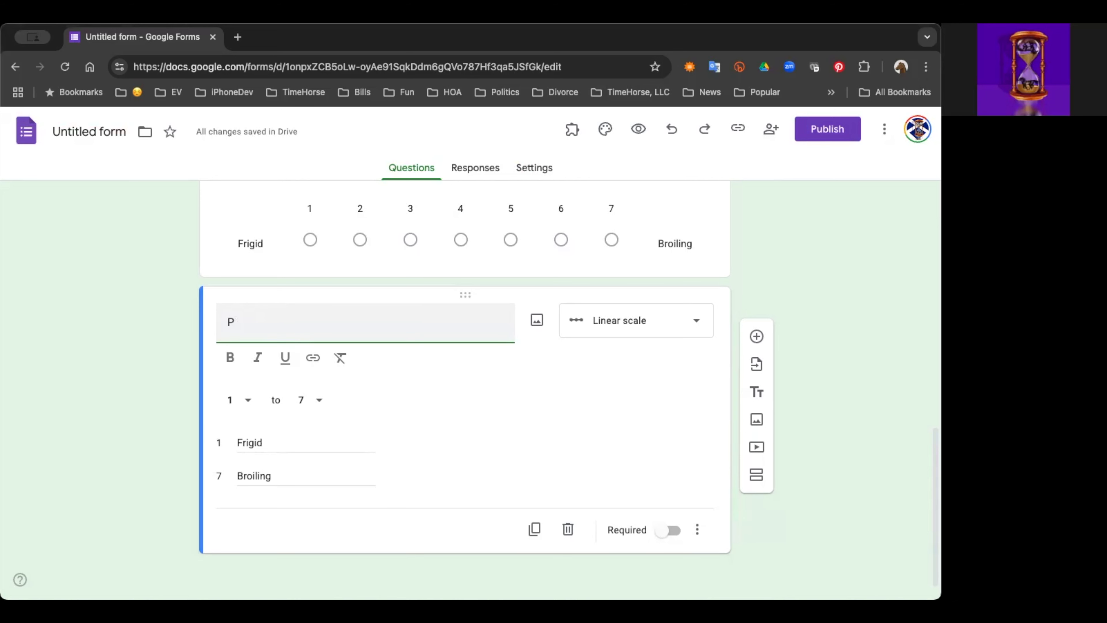
{"action": "key", "text": "BackSpace"}
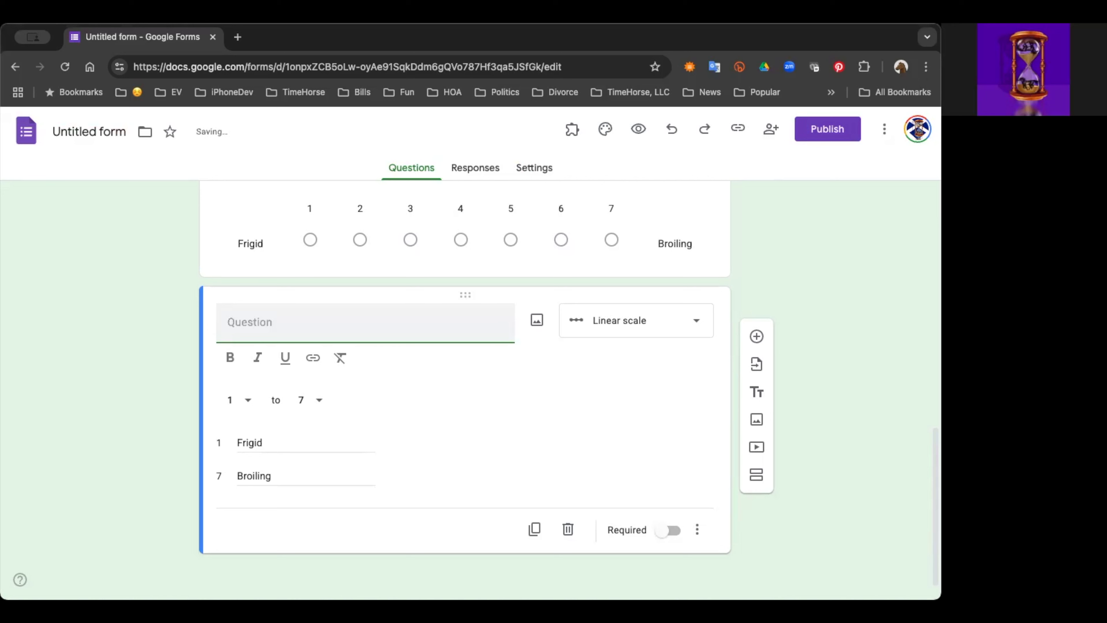
{"action": "type", "text": "Burito"}
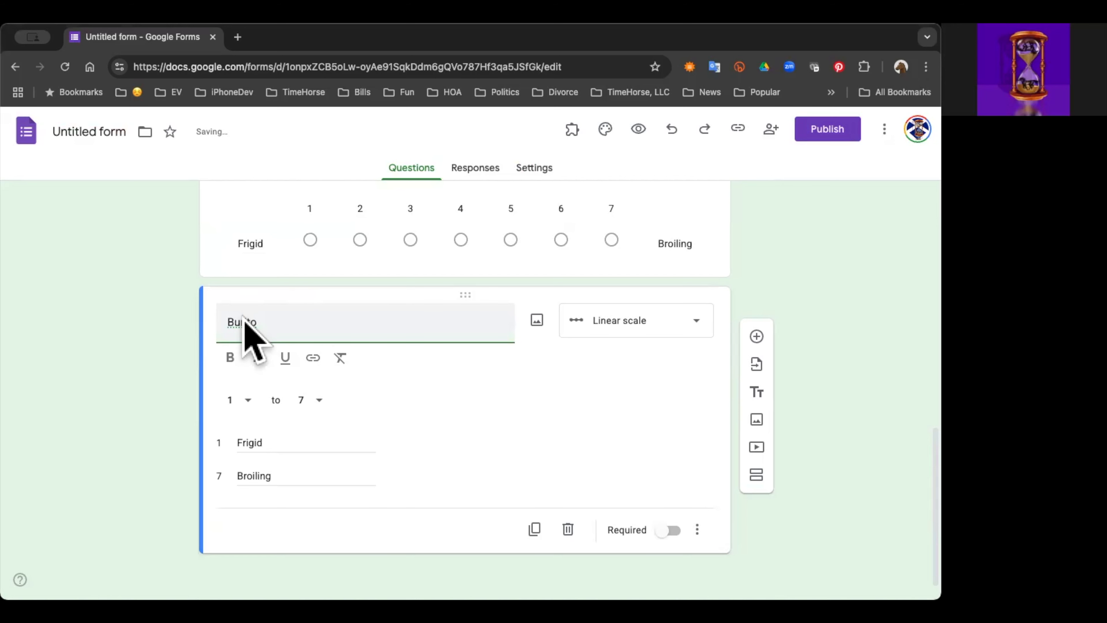
{"action": "right_click", "coordinate": [300, 214]}
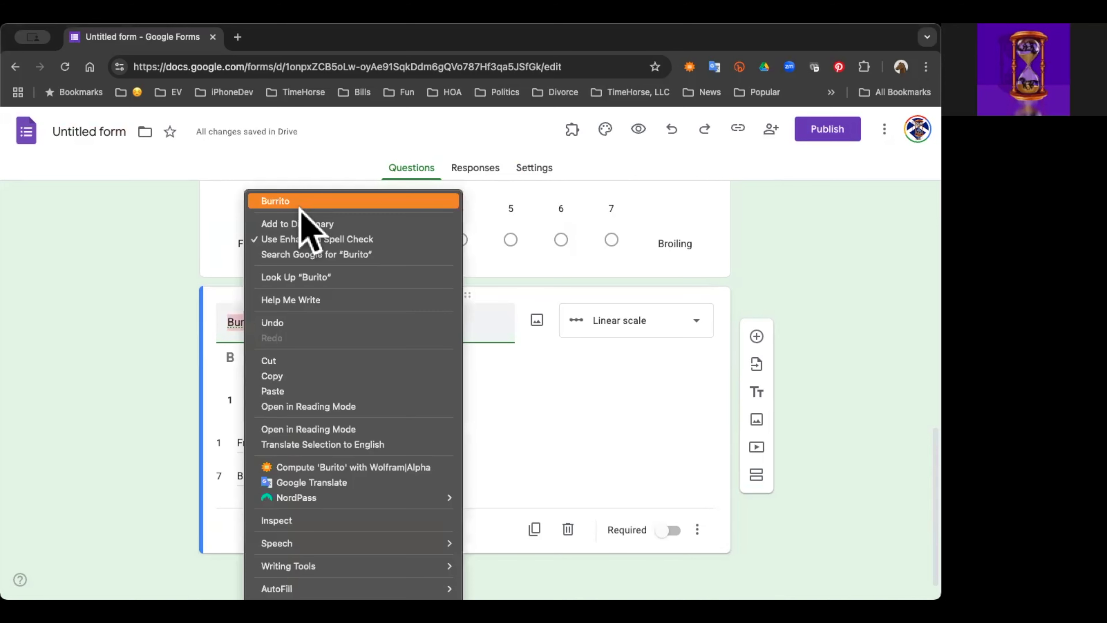
{"action": "left_click", "coordinate": [299, 202]}
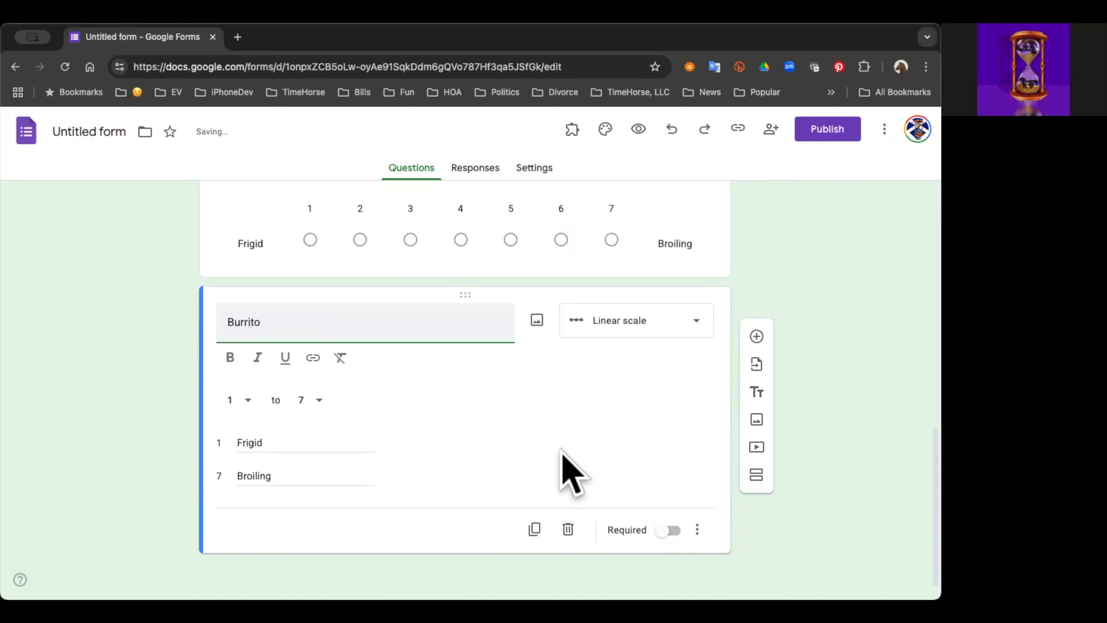
Step: Duplicate the Burrito question and retitle the copy "Charcuterie", using the spelling suggestion
{"action": "left_click", "coordinate": [535, 528]}
{"action": "key", "text": "BackSpace"}
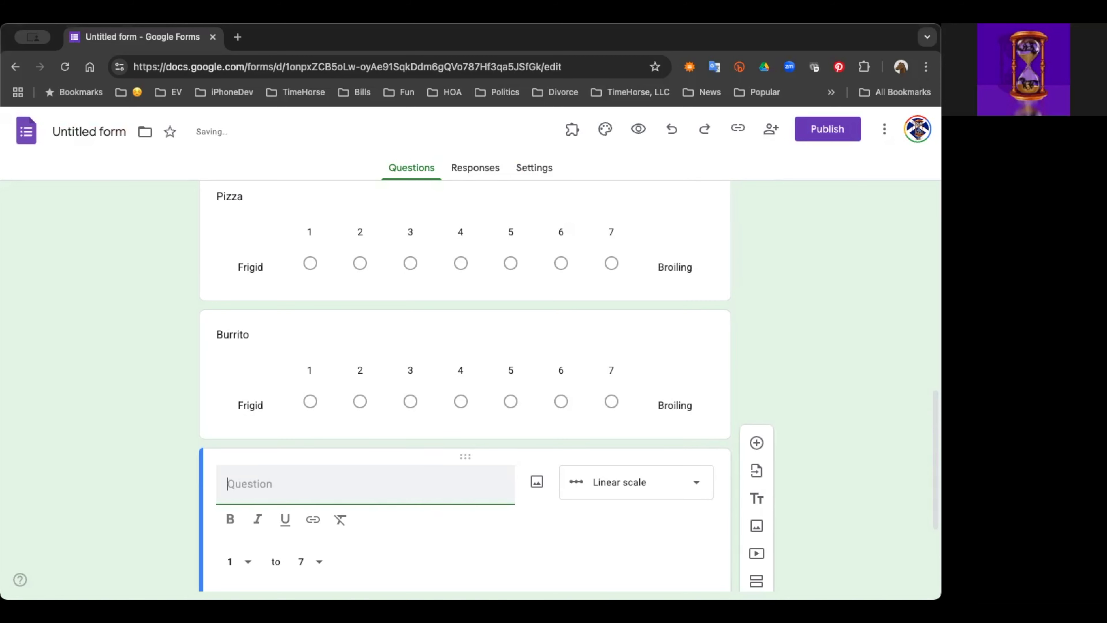
{"action": "type", "text": "Chacuterie"}
{"action": "right_click", "coordinate": [265, 484]}
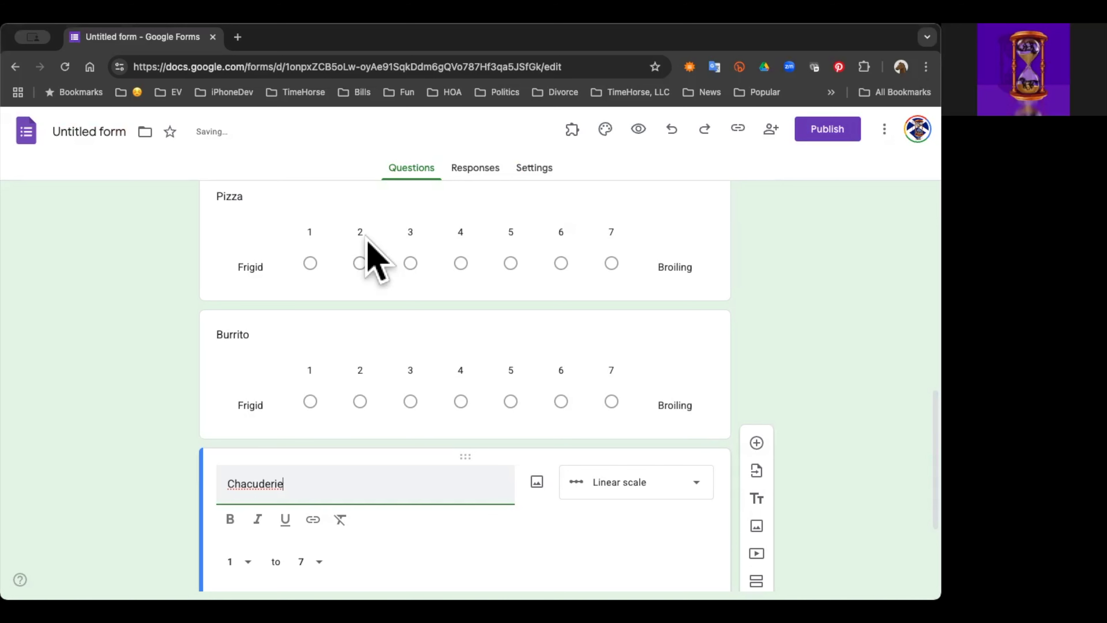
{"action": "left_click", "coordinate": [346, 201]}
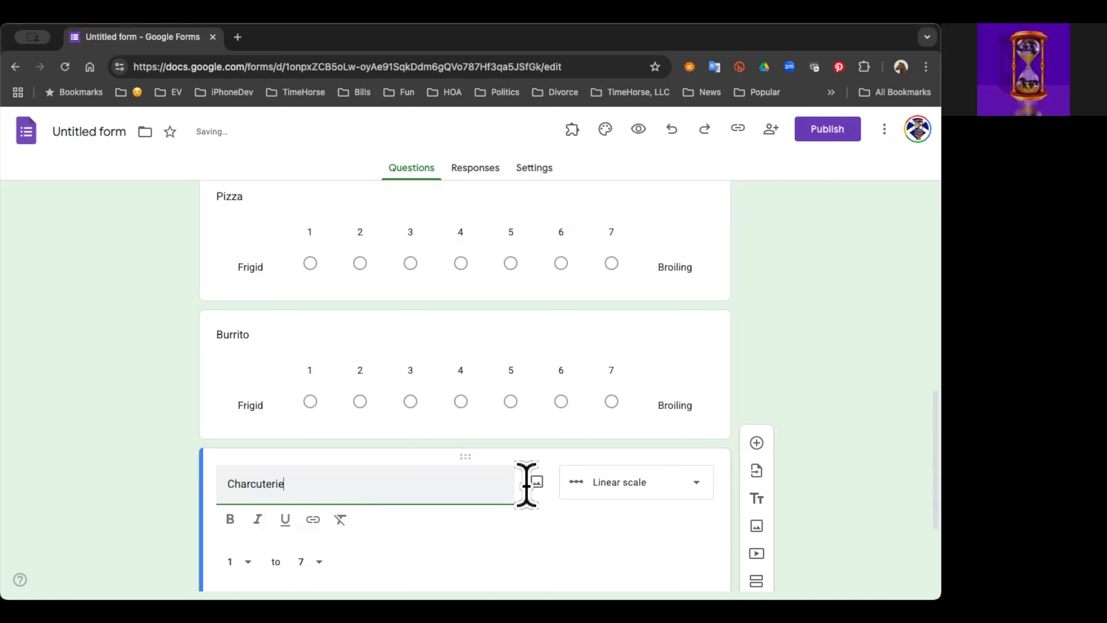
Step: Duplicate the Charcuterie question and retitle the copy "Steak"
{"action": "scroll", "coordinate": [550, 521], "scroll_direction": "down", "scroll_amount": 3}
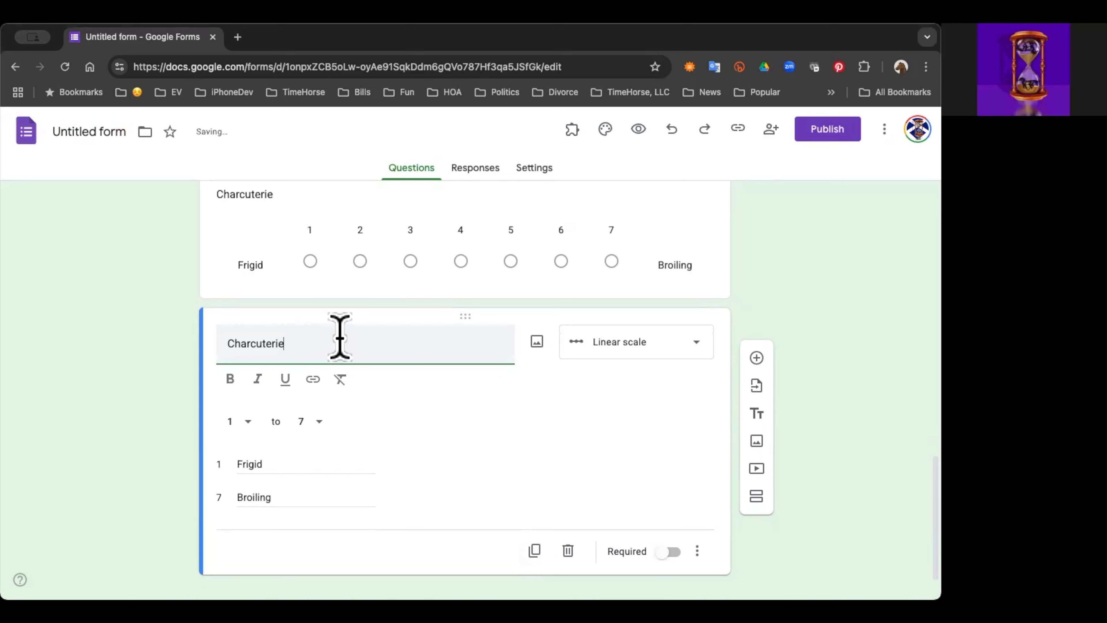
{"action": "key", "text": "BackSpace"}
{"action": "key", "text": "BackSpace"}
{"action": "key", "text": "BackSpace"}
{"action": "key", "text": "BackSpace"}
{"action": "key", "text": "BackSpace"}
{"action": "key", "text": "BackSpace"}
{"action": "key", "text": "BackSpace"}
{"action": "key", "text": "BackSpace"}
{"action": "key", "text": "BackSpace"}
{"action": "key", "text": "BackSpace"}
{"action": "key", "text": "BackSpace"}
{"action": "type", "text": "Steak"}
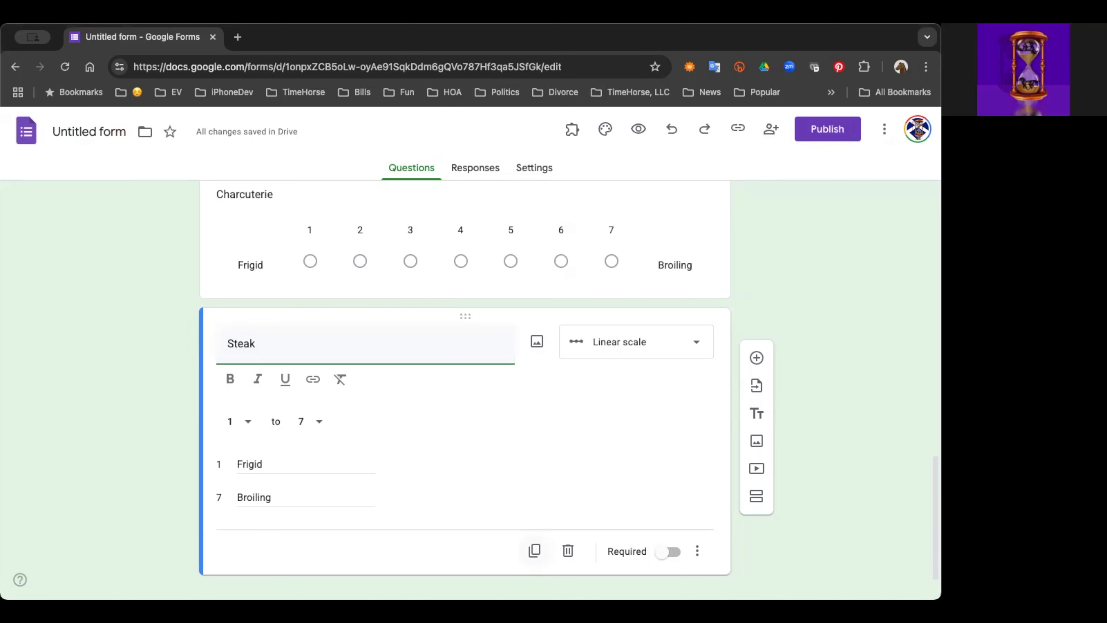
Step: Duplicate the Steak question and retitle the copy "Just Desert"
{"action": "left_click", "coordinate": [535, 550]}
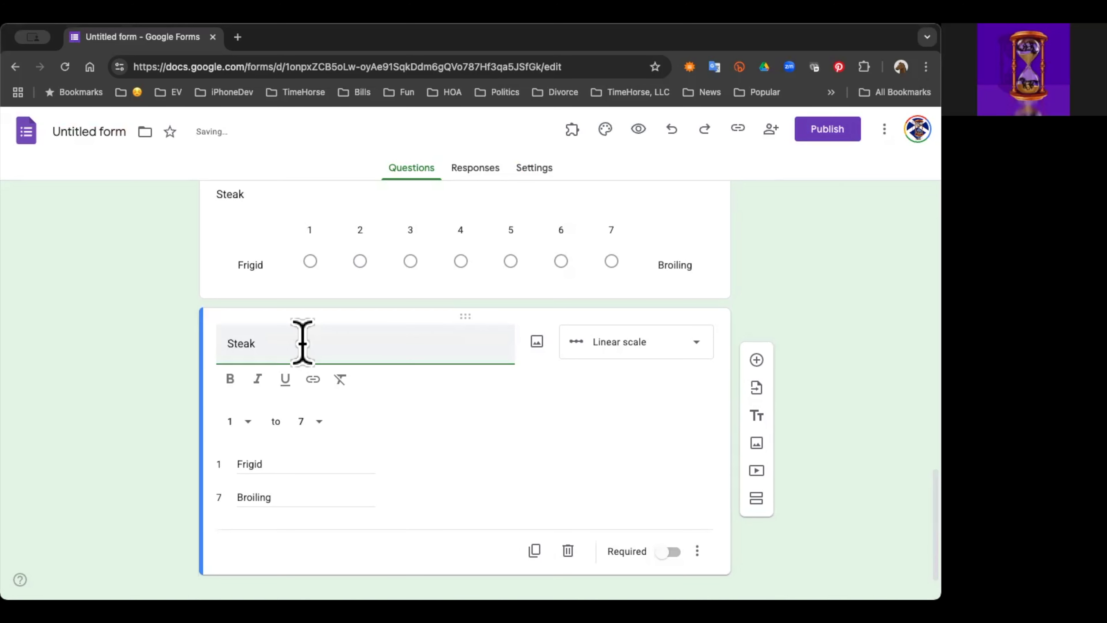
{"action": "key", "text": "super+a"}
{"action": "key", "text": "BackSpace"}
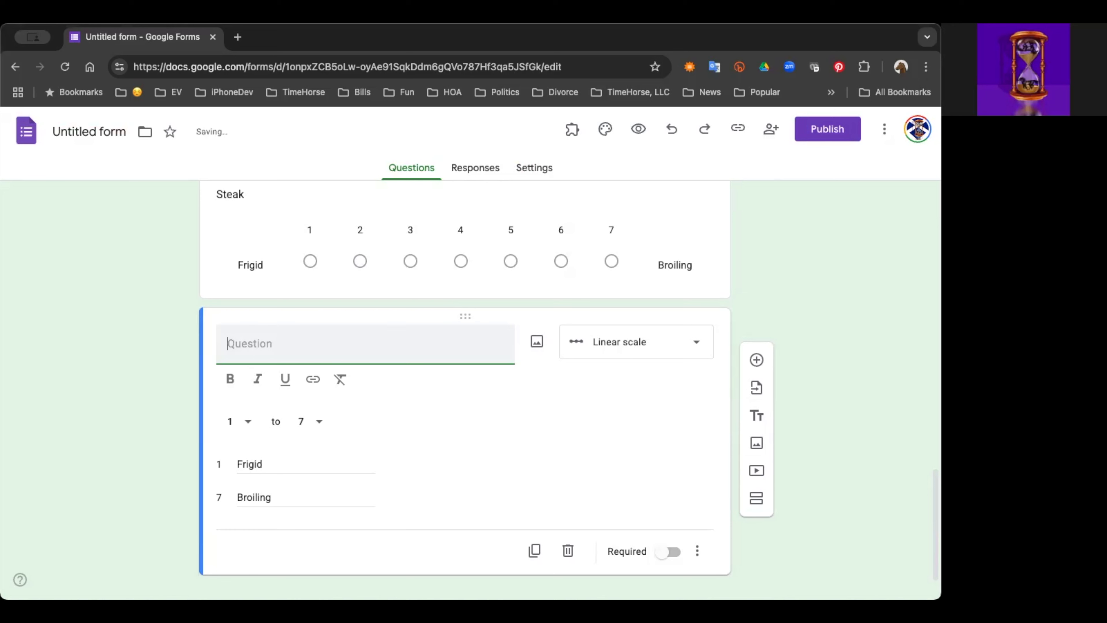
{"action": "type", "text": "J"}
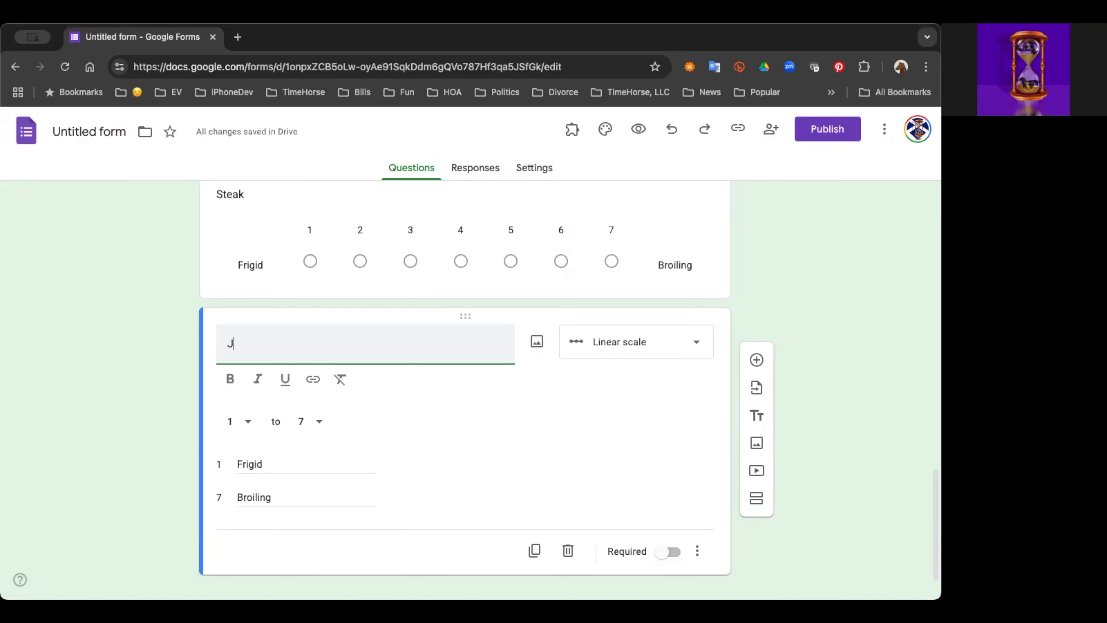
{"action": "type", "text": "ust Desert"}
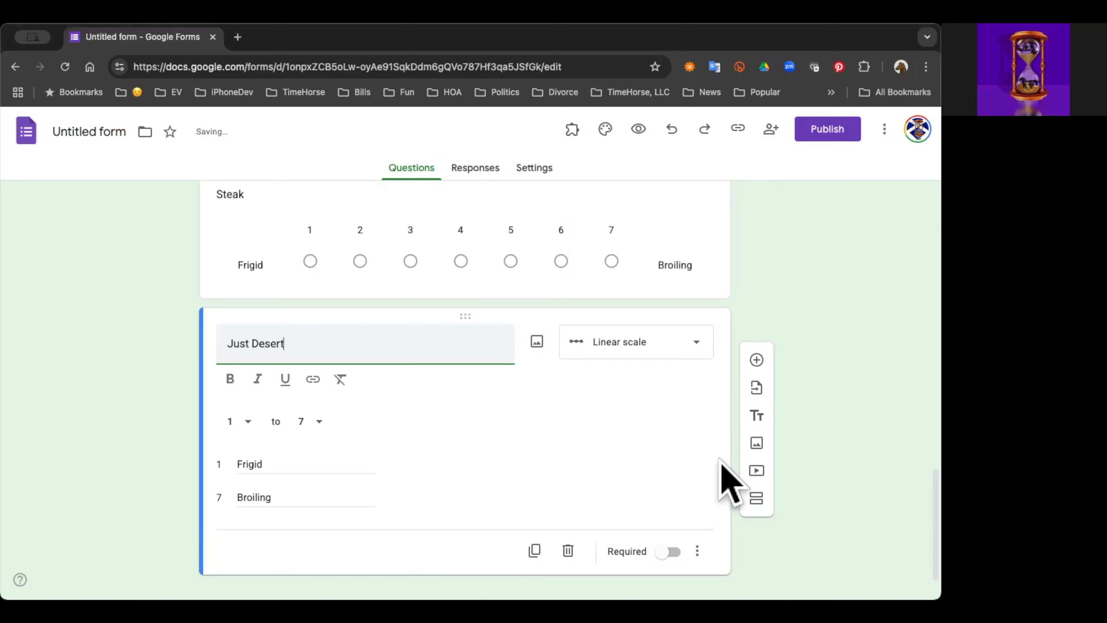
Step: Review the food questions and their scales in the Choose your Food section
{"action": "scroll", "coordinate": [892, 334], "scroll_direction": "up", "scroll_amount": 5}
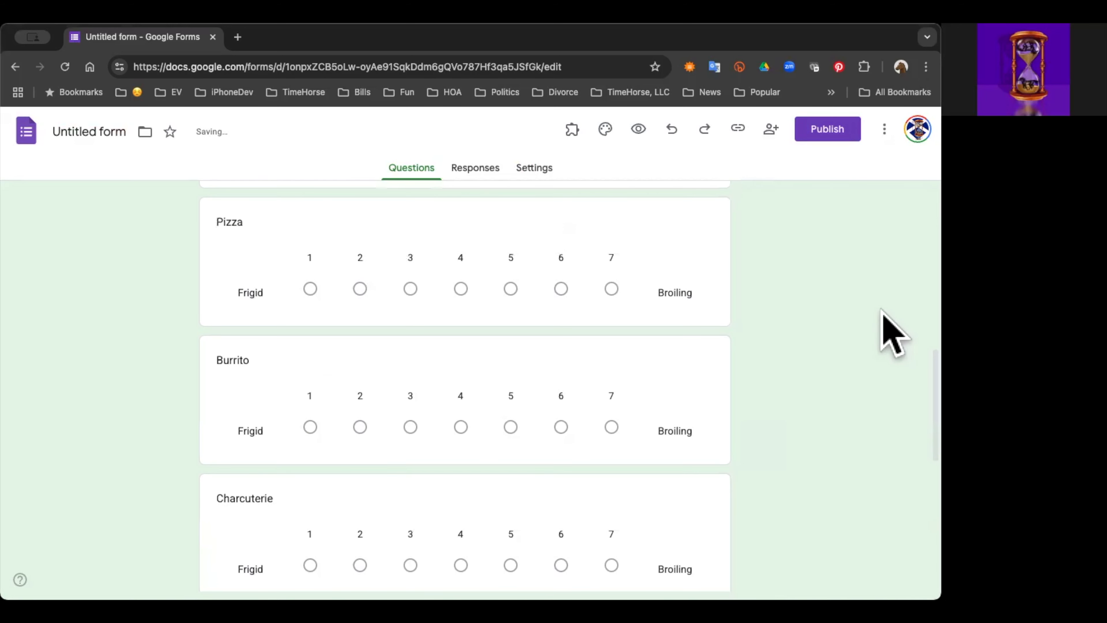
{"action": "scroll", "coordinate": [892, 334], "scroll_direction": "up", "scroll_amount": 3}
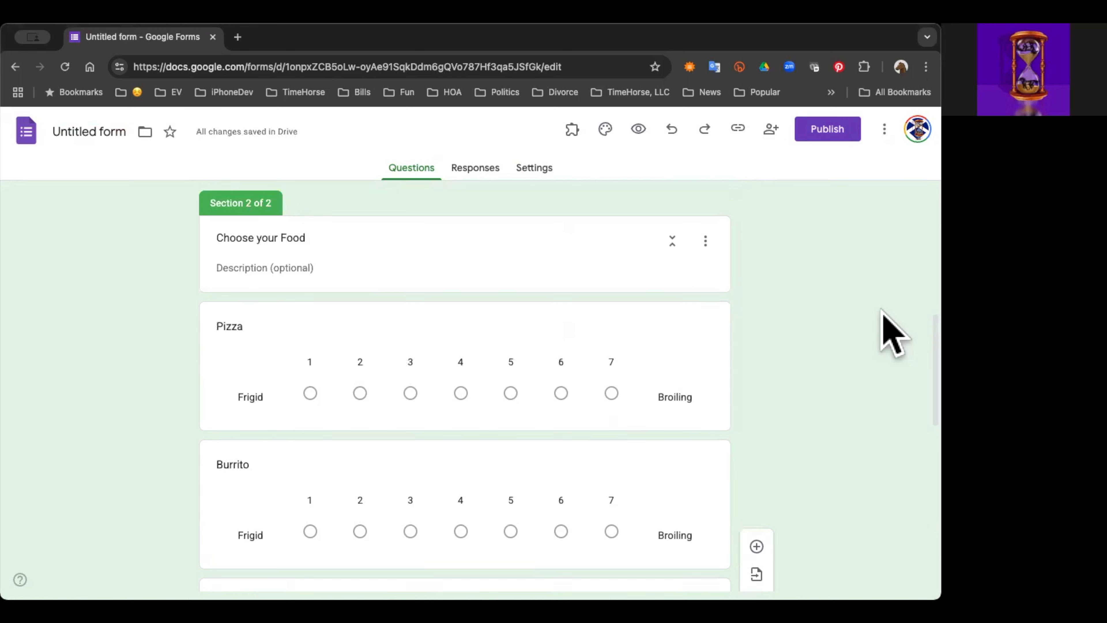
{"action": "scroll", "coordinate": [892, 334], "scroll_direction": "down", "scroll_amount": 3}
{"action": "scroll", "coordinate": [892, 333], "scroll_direction": "down", "scroll_amount": 5}
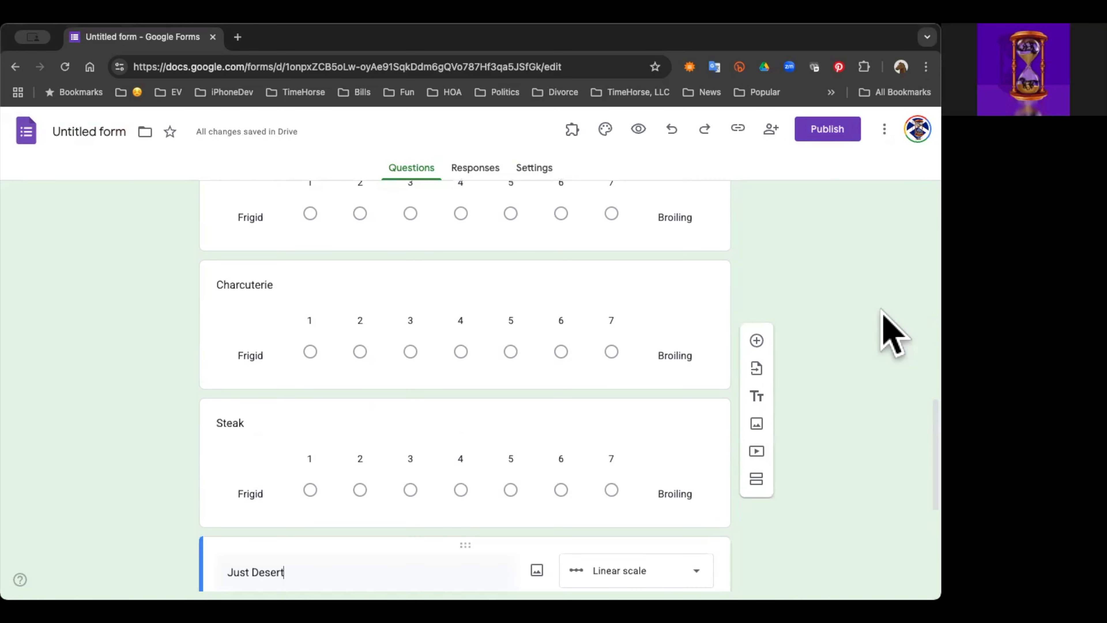
{"action": "scroll", "coordinate": [892, 333], "scroll_direction": "down", "scroll_amount": 4}
{"action": "scroll", "coordinate": [884, 323], "scroll_direction": "down", "scroll_amount": 2}
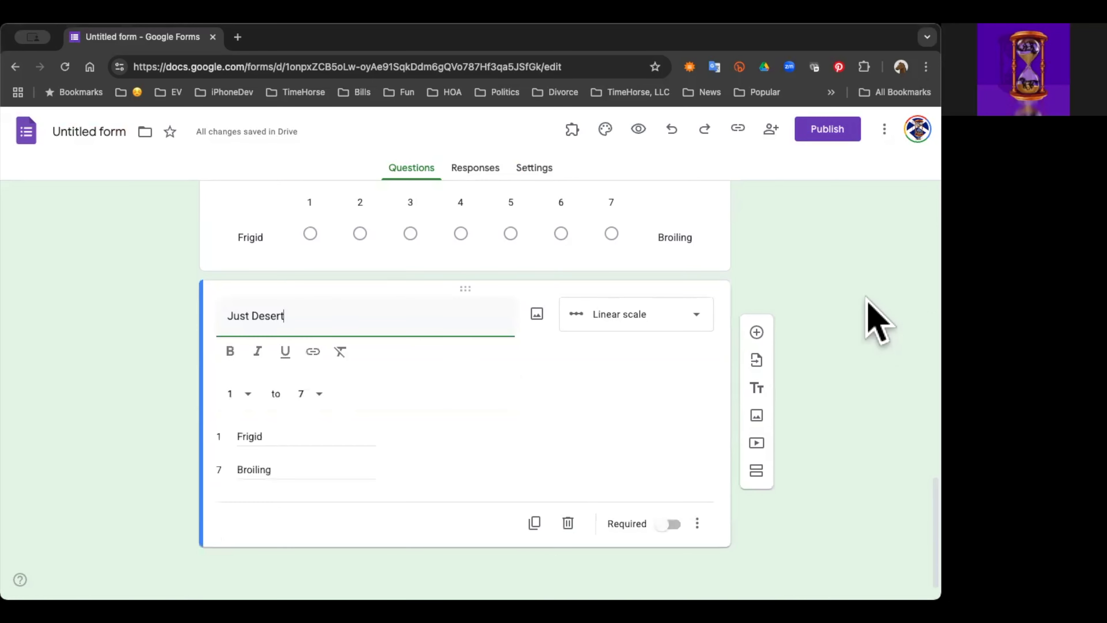
Step: Review the Choosing Lunch introduction and name question, and look at the form's settings
{"action": "scroll", "coordinate": [866, 301], "scroll_direction": "up", "scroll_amount": 8}
{"action": "scroll", "coordinate": [868, 301], "scroll_direction": "up", "scroll_amount": 10}
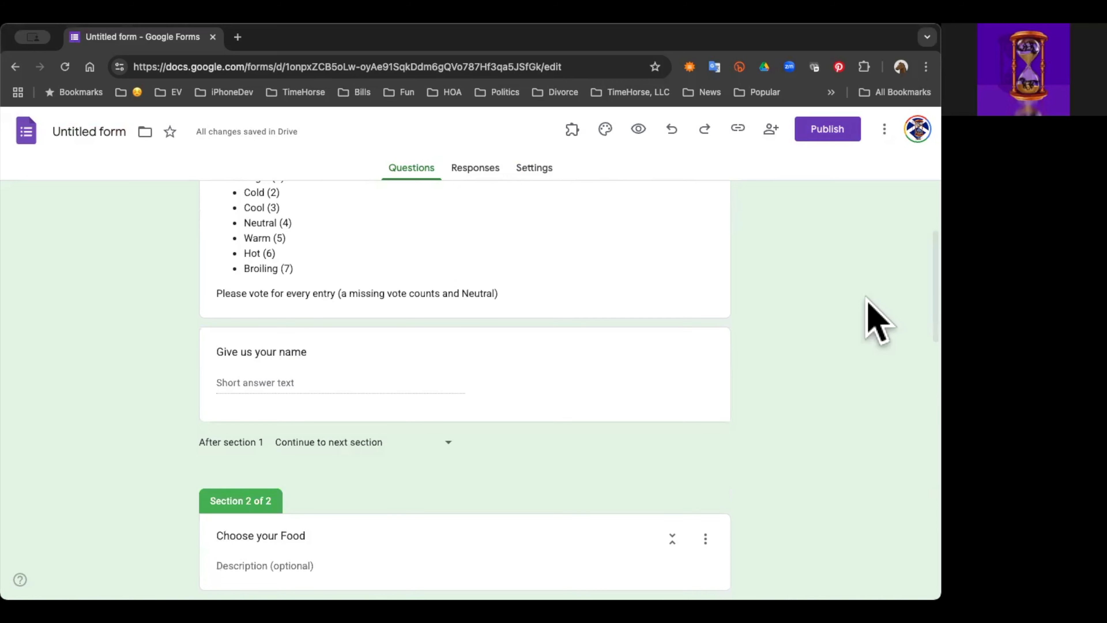
{"action": "scroll", "coordinate": [876, 321], "scroll_direction": "up", "scroll_amount": 1}
{"action": "scroll", "coordinate": [877, 320], "scroll_direction": "down", "scroll_amount": 1}
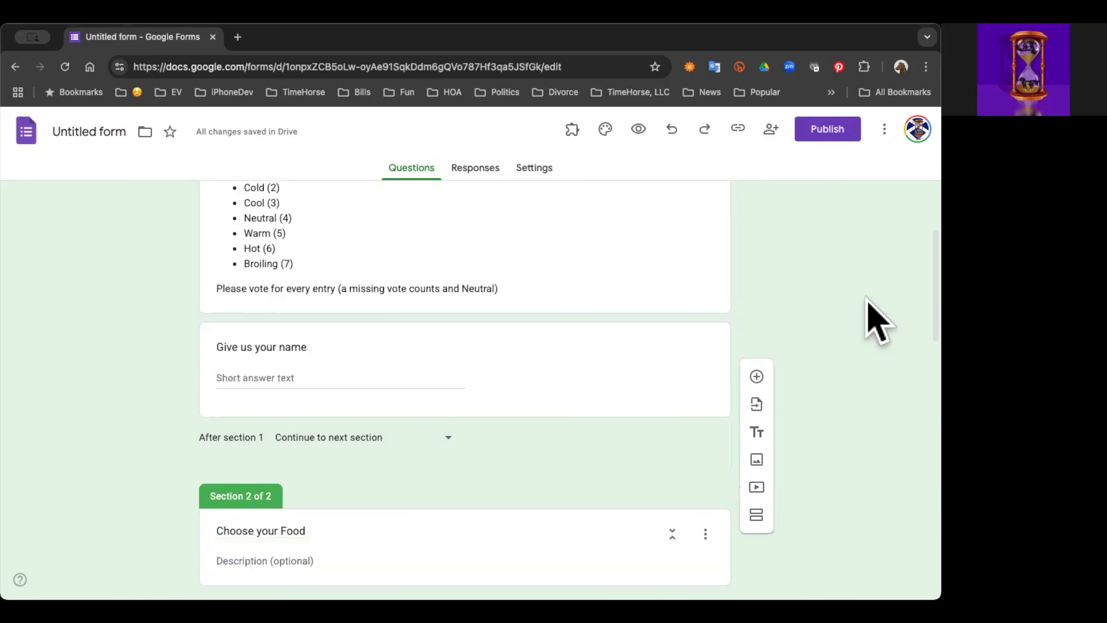
{"action": "scroll", "coordinate": [877, 320], "scroll_direction": "up", "scroll_amount": 3}
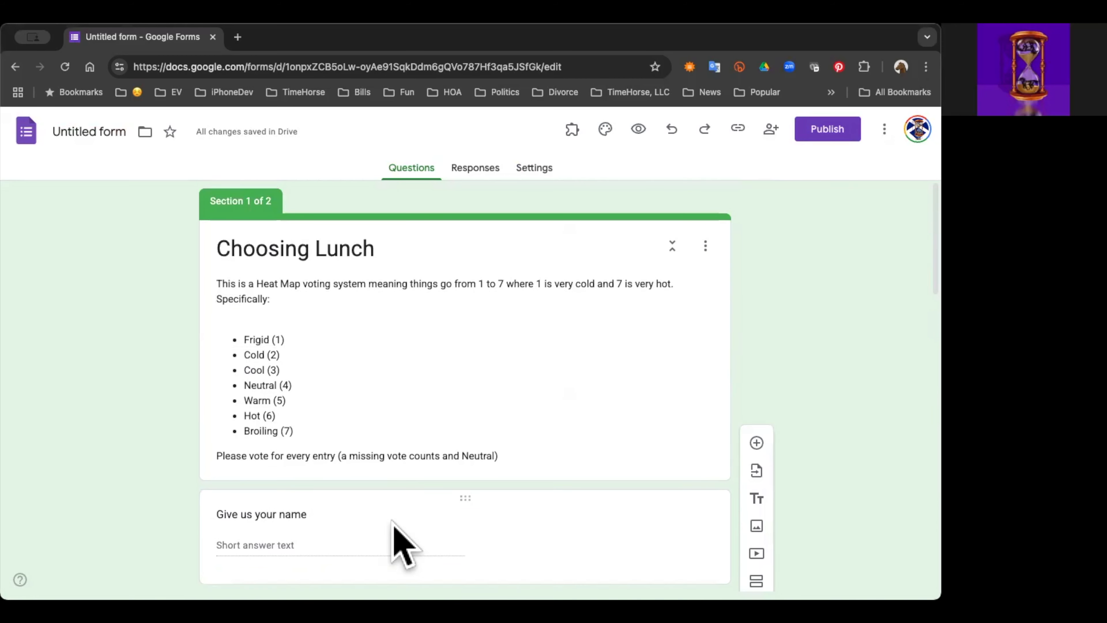
{"action": "left_click", "coordinate": [533, 171]}
{"action": "left_click", "coordinate": [397, 166]}
Step: Review both sections of the form, from the voting instructions through the Just Desert question
{"action": "scroll", "coordinate": [586, 432], "scroll_direction": "down", "scroll_amount": 5}
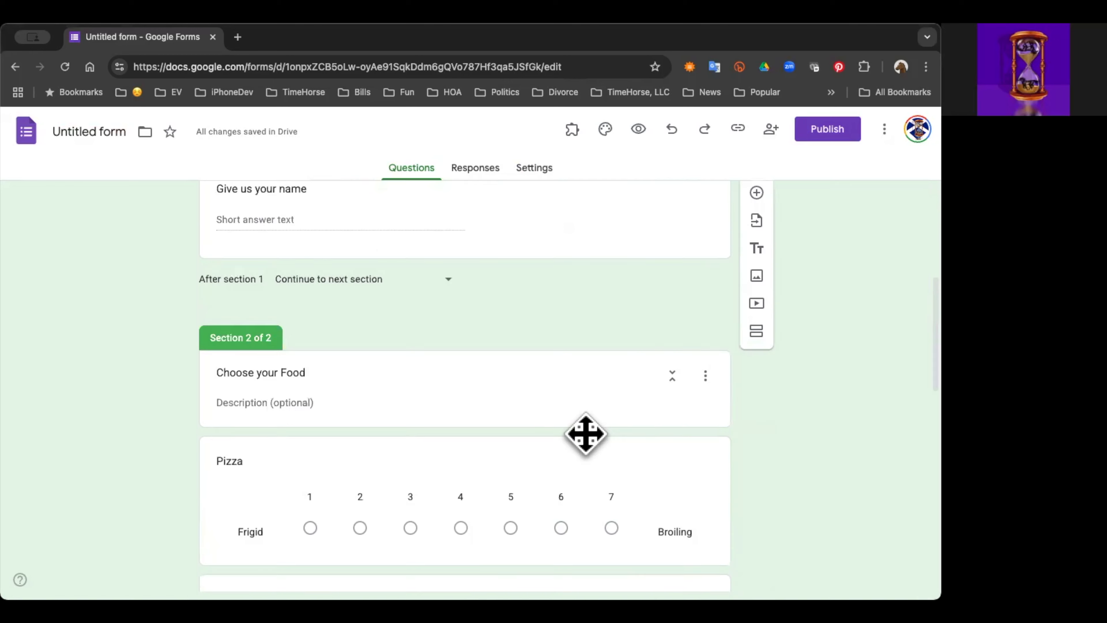
{"action": "scroll", "coordinate": [584, 430], "scroll_direction": "down", "scroll_amount": 4}
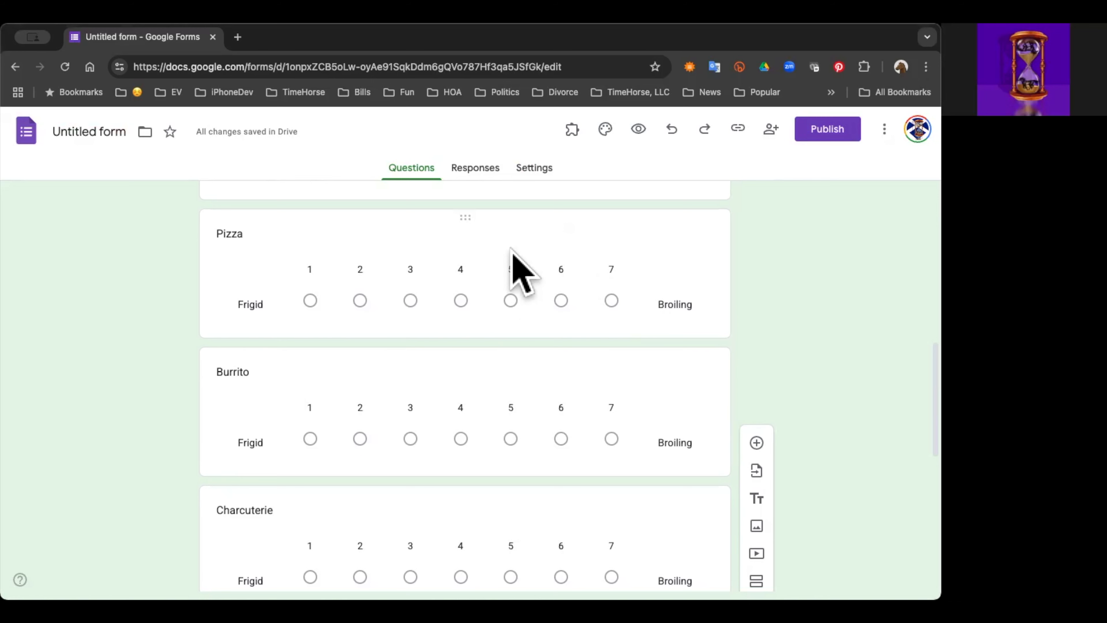
{"action": "scroll", "coordinate": [363, 275], "scroll_direction": "up", "scroll_amount": 15}
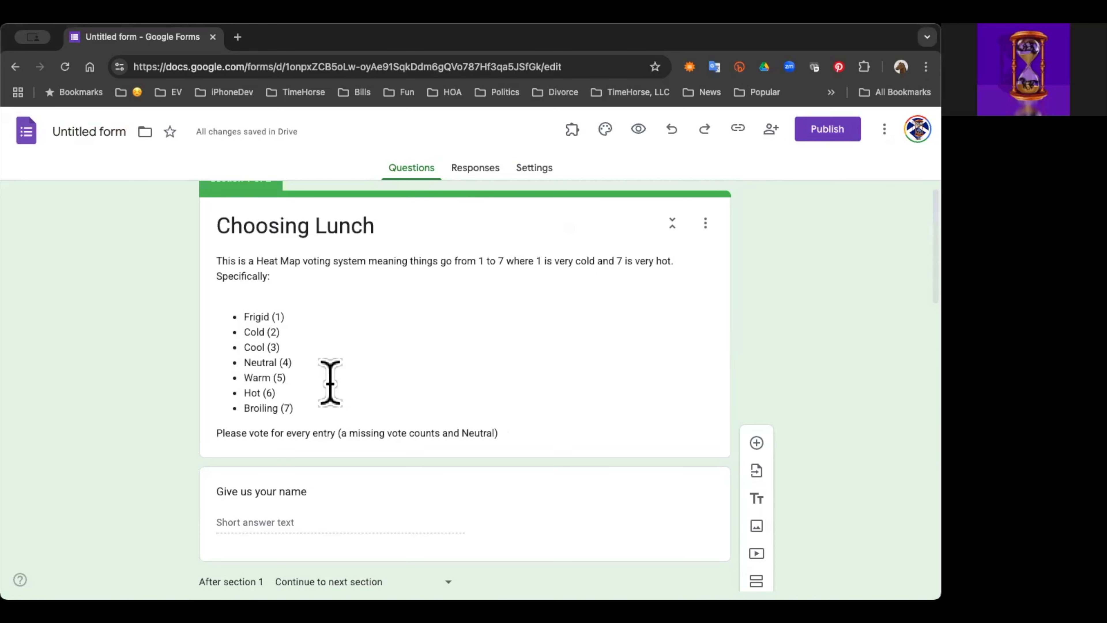
{"action": "scroll", "coordinate": [489, 414], "scroll_direction": "down", "scroll_amount": 3}
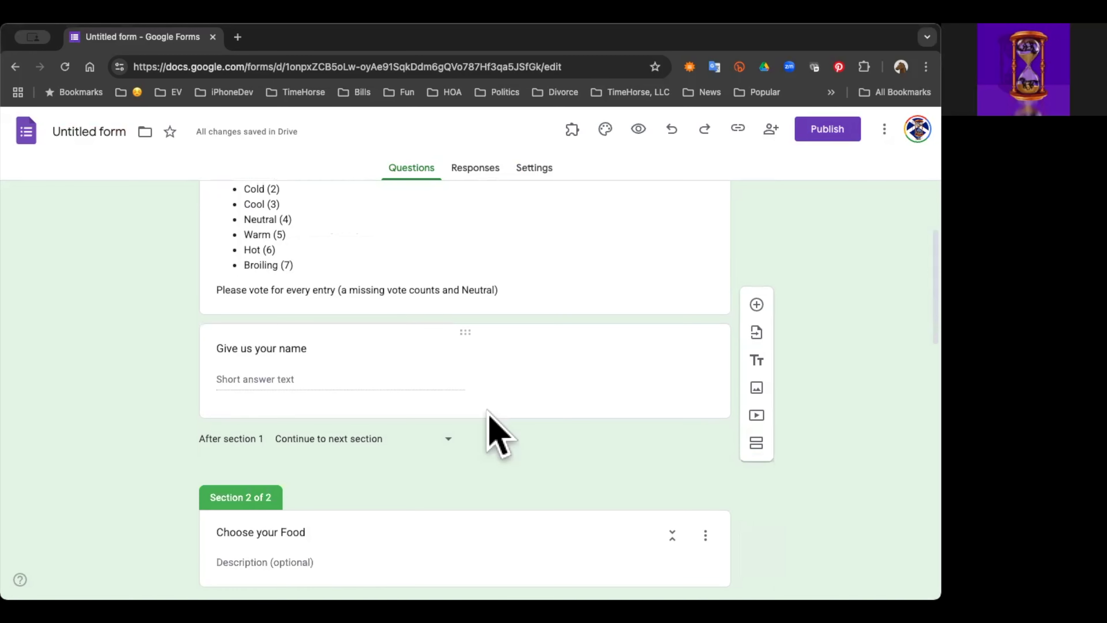
{"action": "scroll", "coordinate": [499, 432], "scroll_direction": "down", "scroll_amount": 10}
{"action": "scroll", "coordinate": [487, 410], "scroll_direction": "up", "scroll_amount": 4}
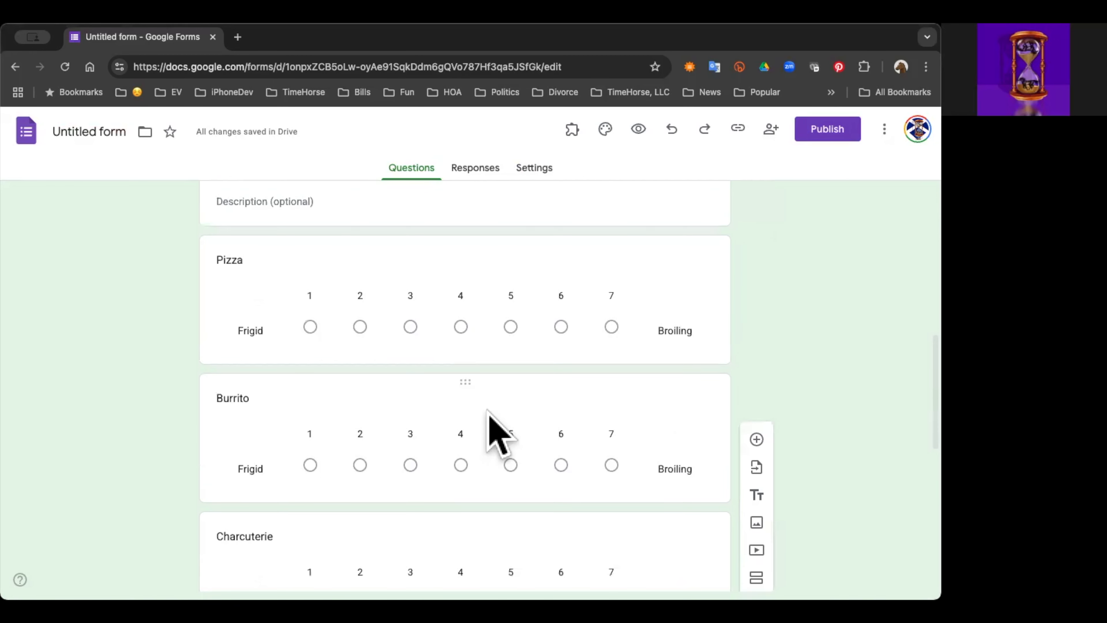
{"action": "scroll", "coordinate": [495, 399], "scroll_direction": "down", "scroll_amount": 10}
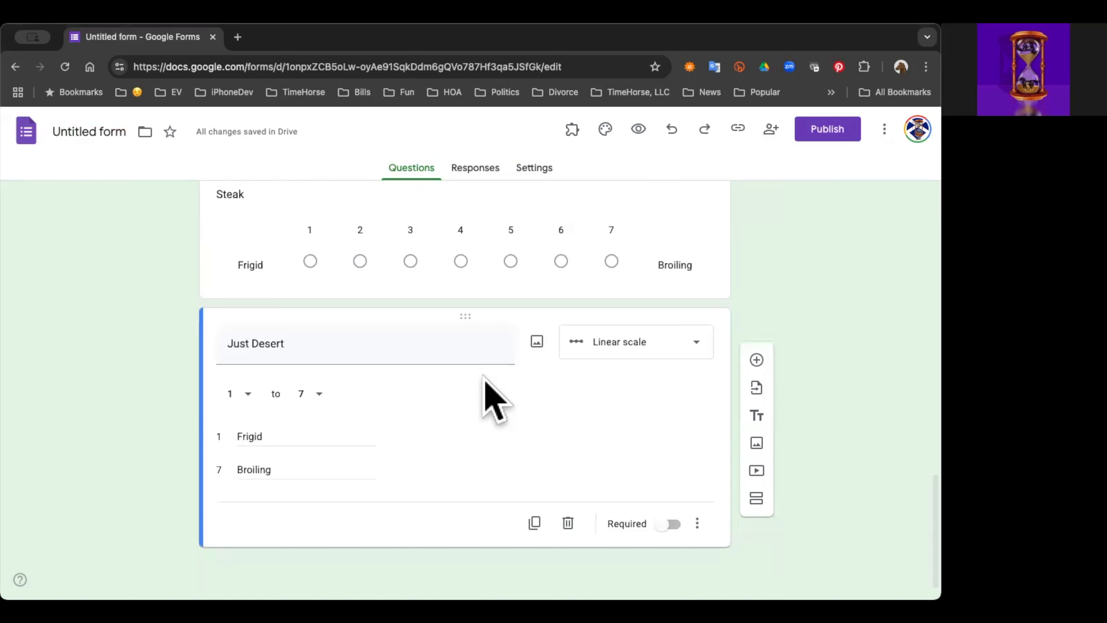
{"action": "scroll", "coordinate": [495, 399], "scroll_direction": "up", "scroll_amount": 6}
{"action": "scroll", "coordinate": [495, 399], "scroll_direction": "down", "scroll_amount": 4}
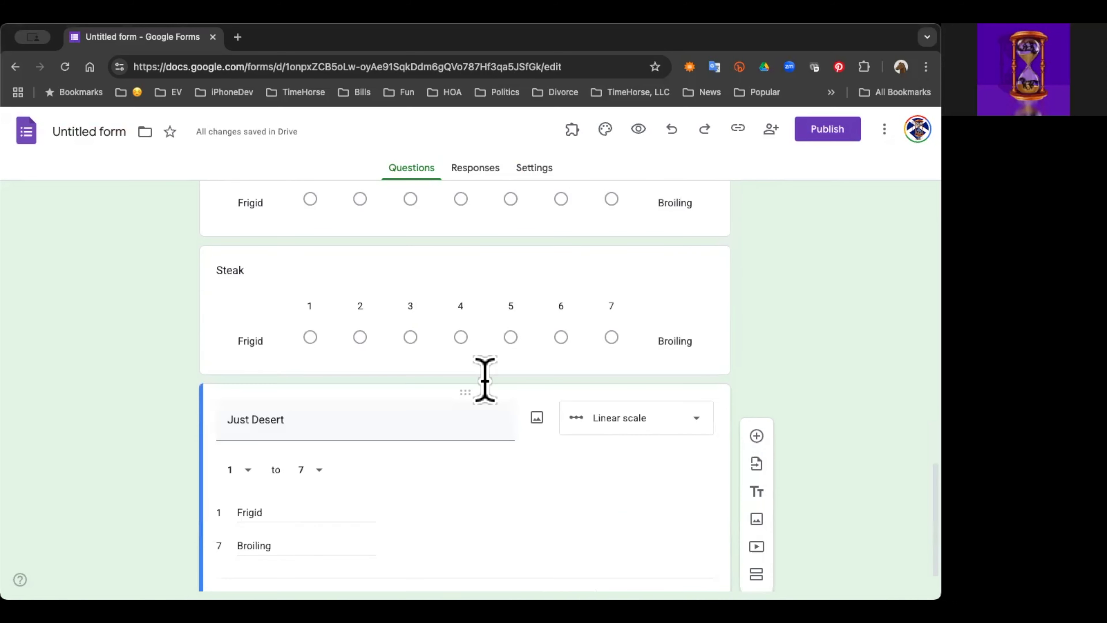
{"action": "scroll", "coordinate": [485, 379], "scroll_direction": "up", "scroll_amount": 20}
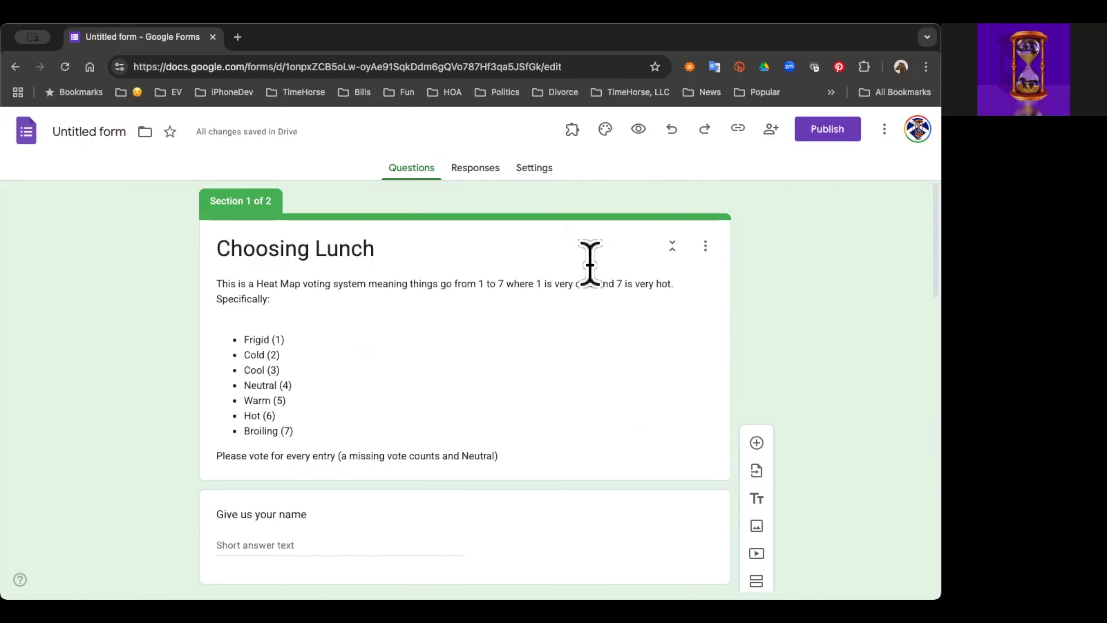
Step: Name the form file "Choosing Lunch" and publish the form for anyone with the link
{"action": "double_click", "coordinate": [96, 131]}
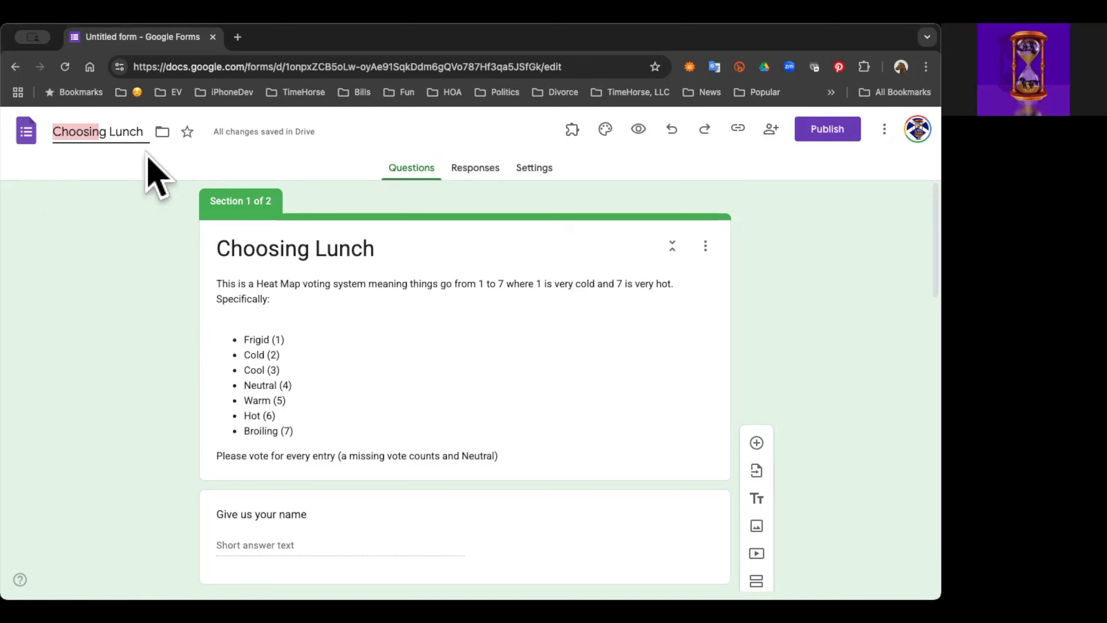
{"action": "left_click", "coordinate": [82, 340]}
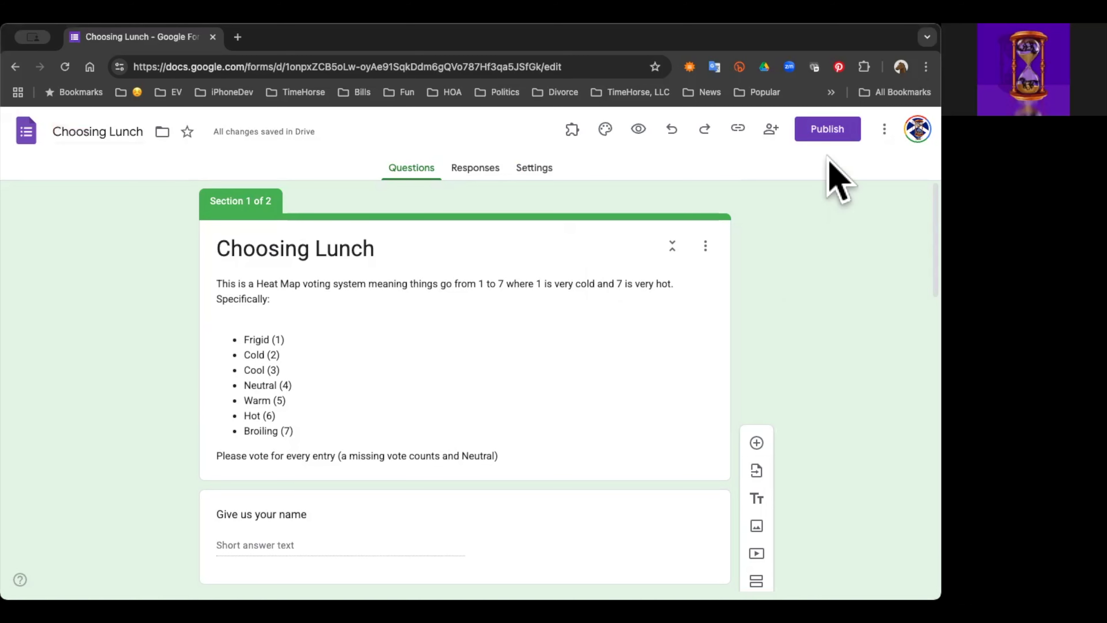
{"action": "left_click", "coordinate": [825, 130]}
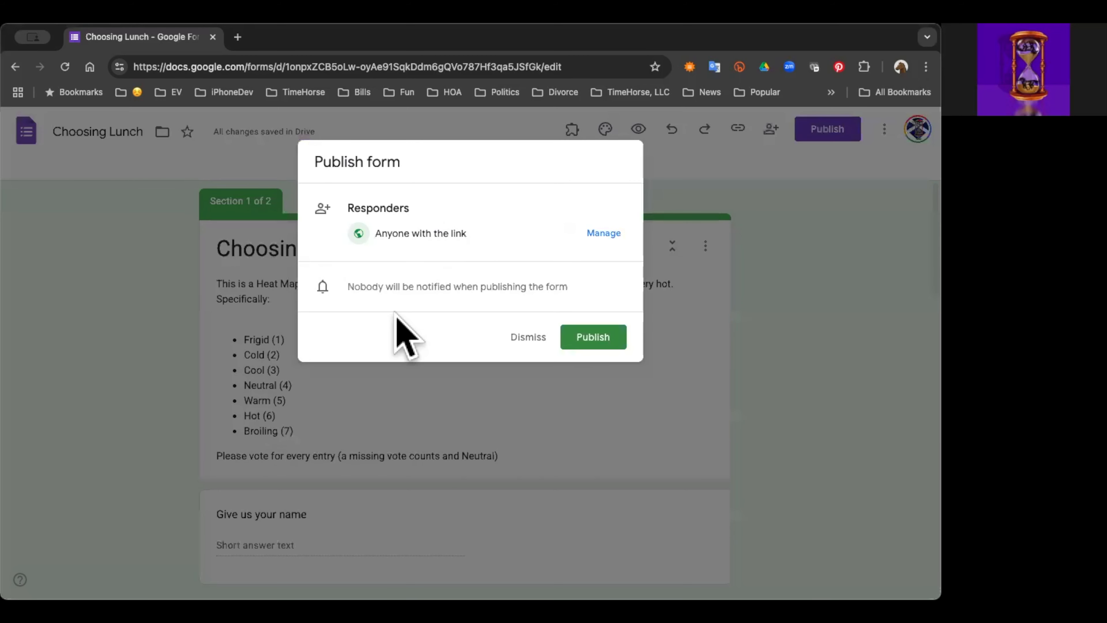
{"action": "left_click", "coordinate": [592, 347]}
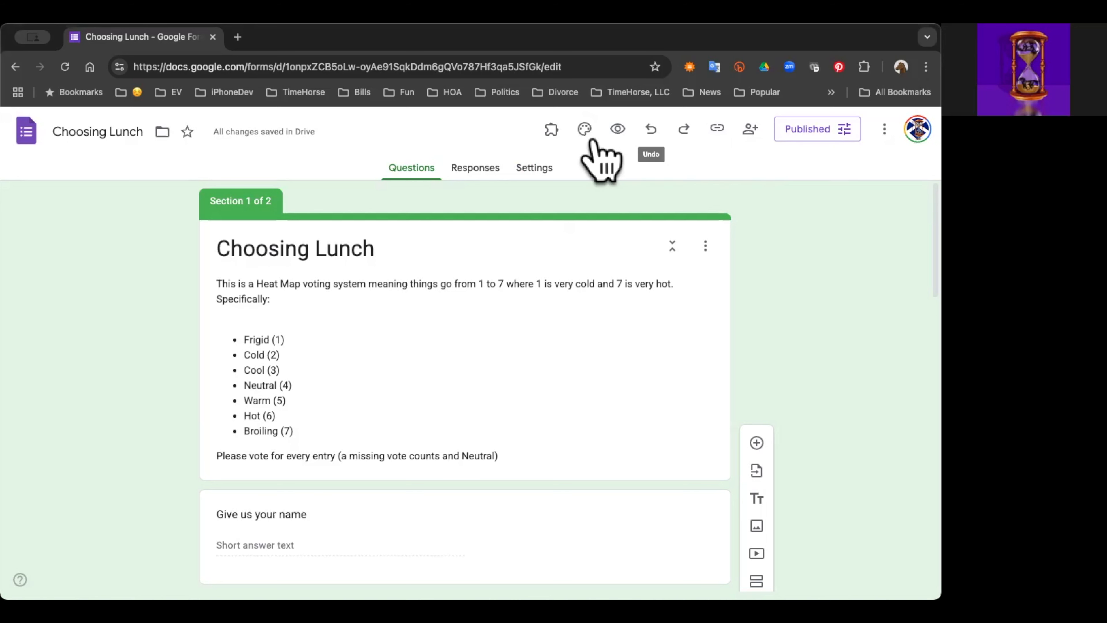
Step: Copy the full responder link and open it in a new Incognito window
{"action": "left_click", "coordinate": [717, 129]}
{"action": "left_click", "coordinate": [898, 217]}
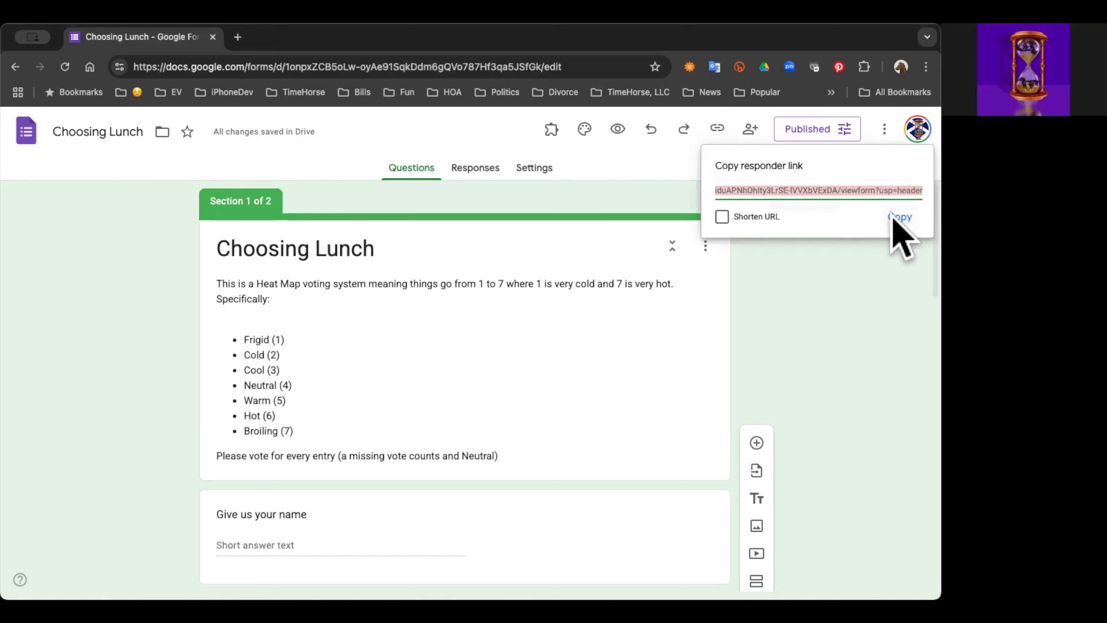
{"action": "key", "text": "super+shift+n"}
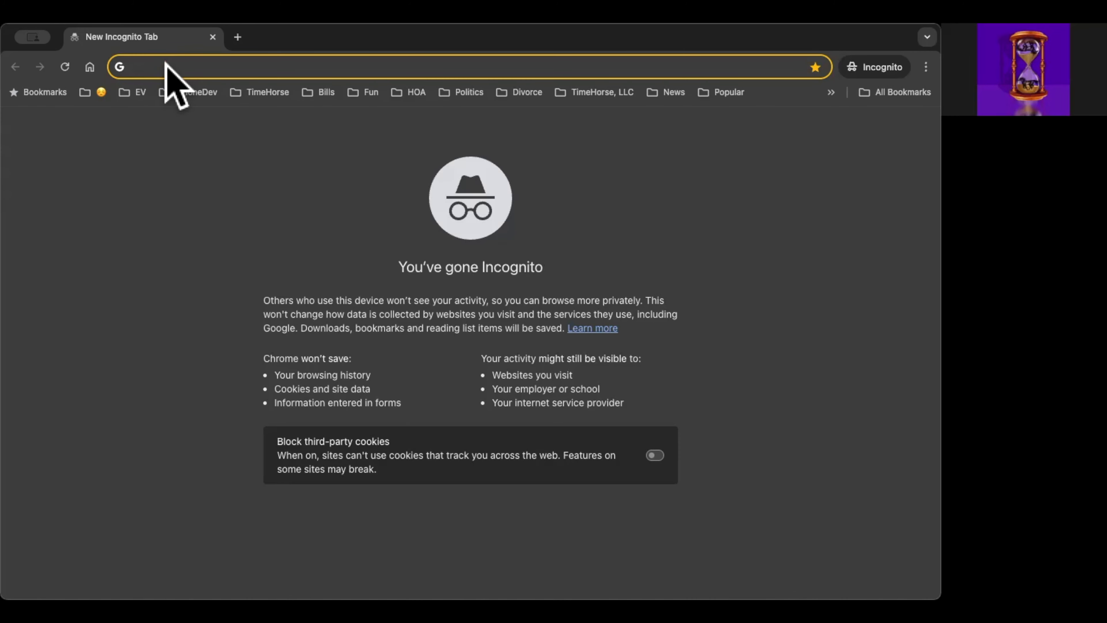
{"action": "key", "text": "super+v"}
{"action": "key", "text": "Return"}
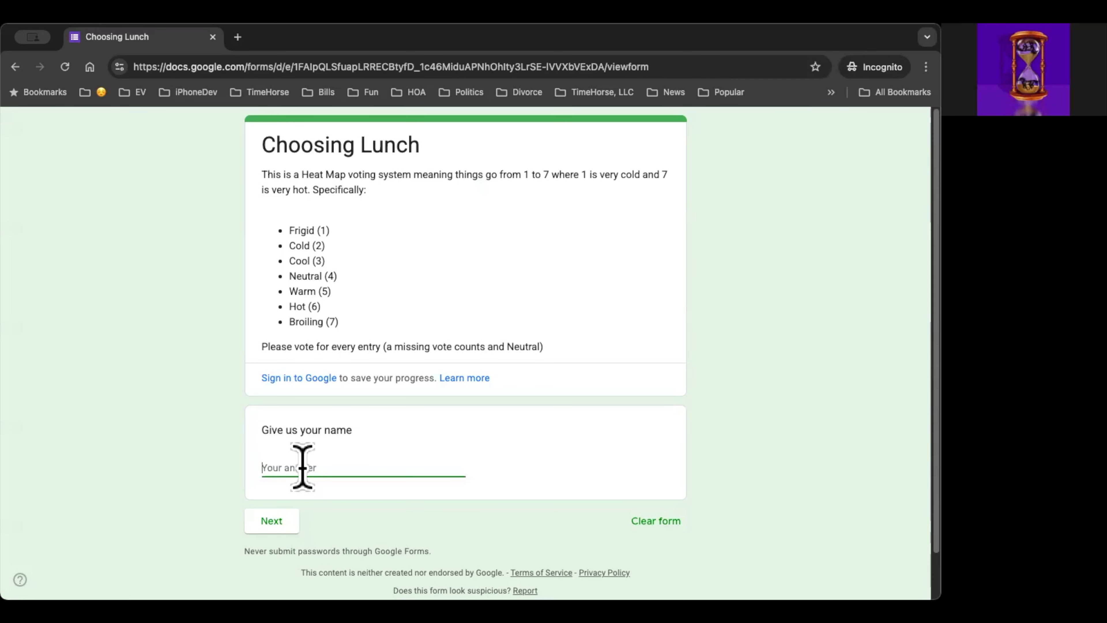
Step: Enter a respondent's first name and rate Pizza 3, Burrito 6, Charcuterie 1, Steak 5 and Just Desert 4
{"action": "type", "text": "Fred"}
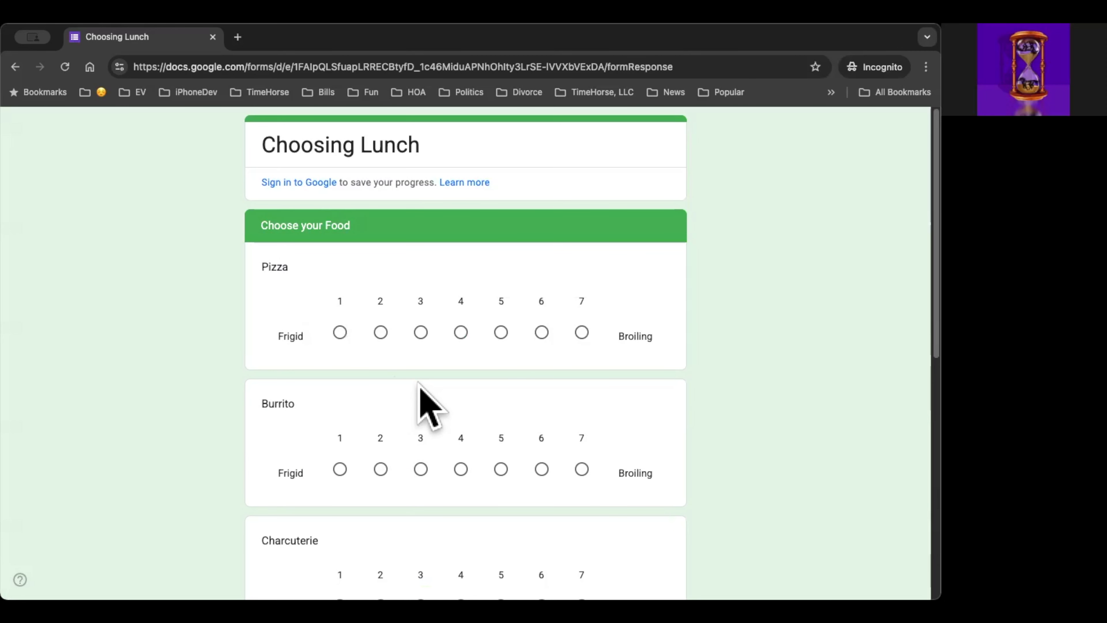
{"action": "left_click", "coordinate": [421, 333]}
{"action": "scroll", "coordinate": [205, 441], "scroll_direction": "down", "scroll_amount": 3}
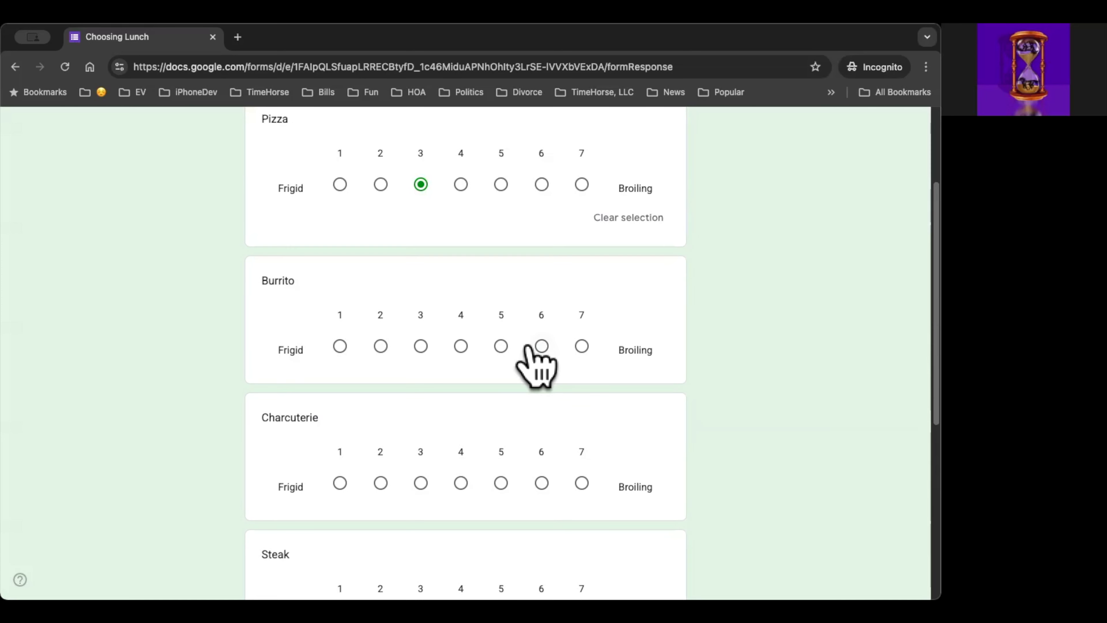
{"action": "left_click", "coordinate": [542, 345]}
{"action": "scroll", "coordinate": [428, 295], "scroll_direction": "down", "scroll_amount": 5}
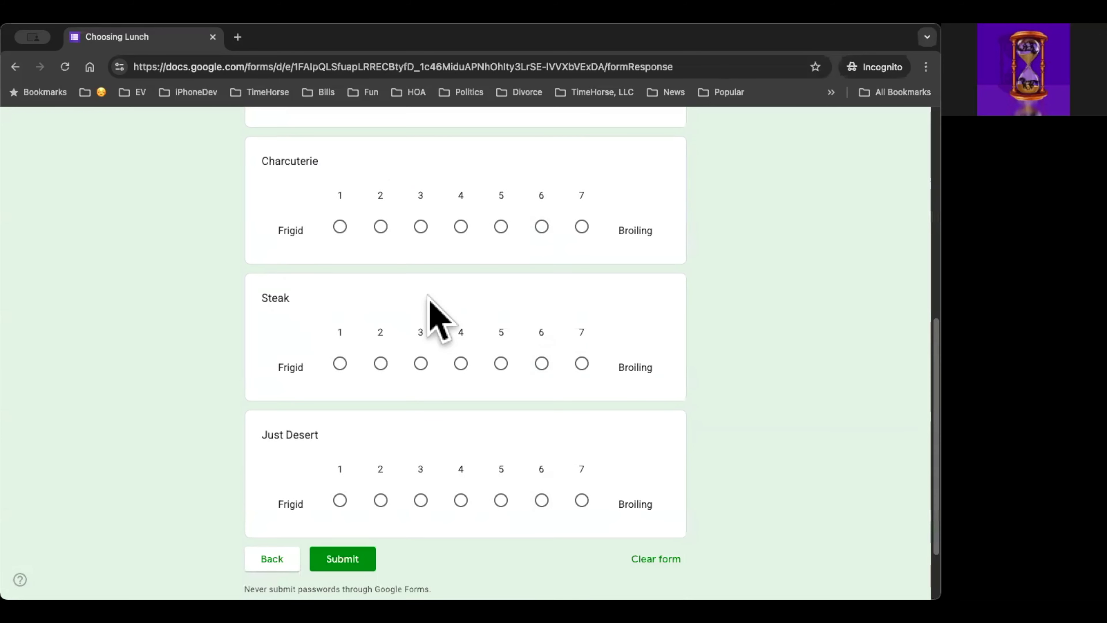
{"action": "left_click", "coordinate": [340, 227]}
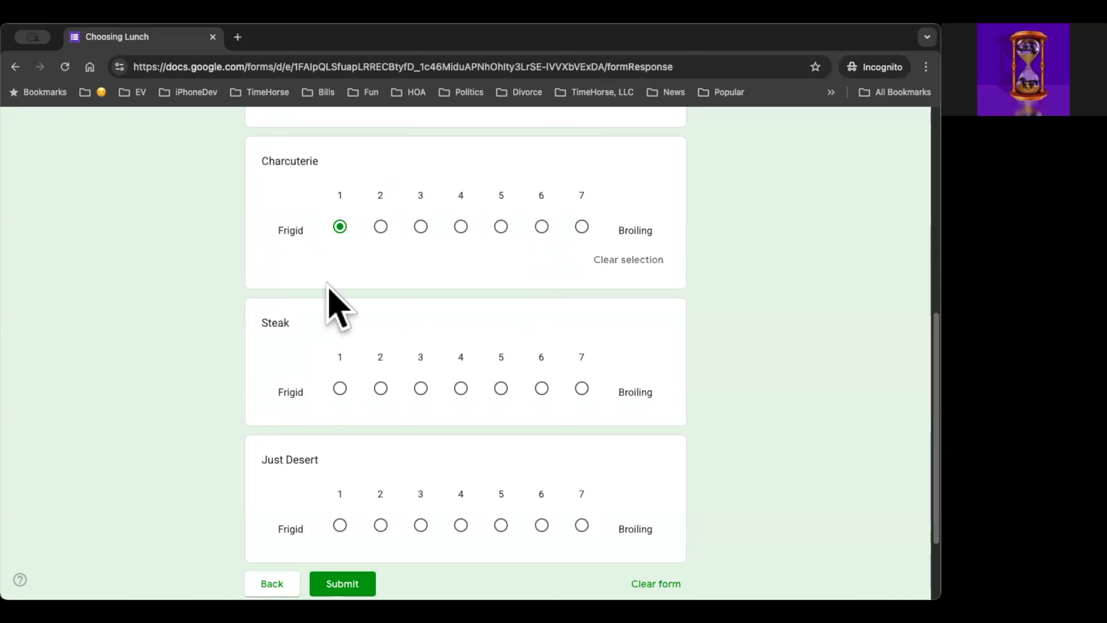
{"action": "scroll", "coordinate": [244, 301], "scroll_direction": "down", "scroll_amount": 2}
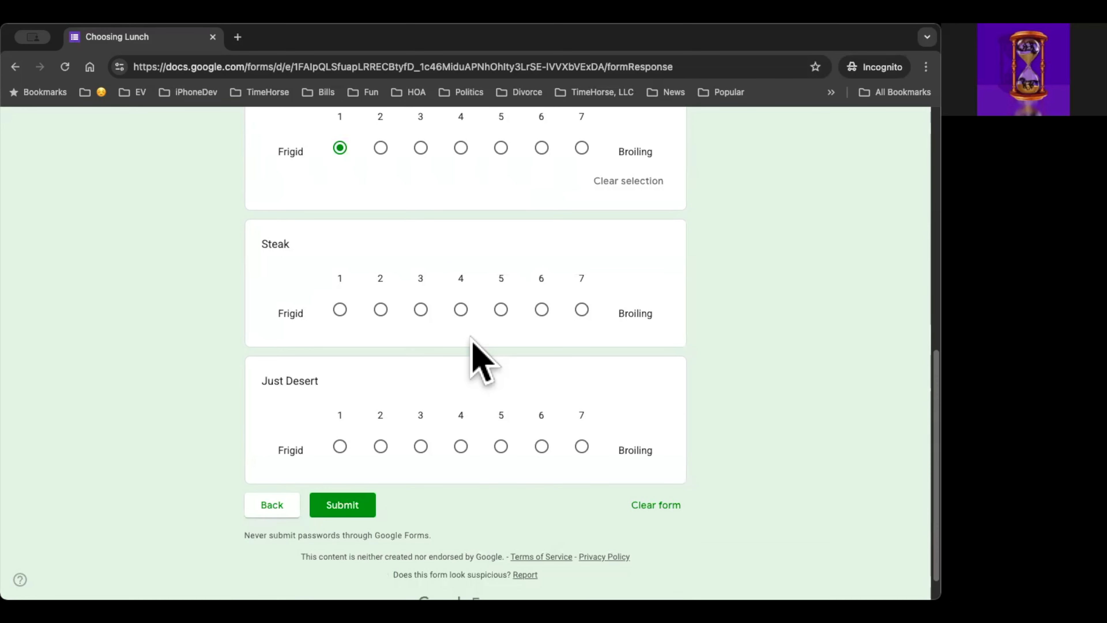
{"action": "left_click", "coordinate": [501, 309]}
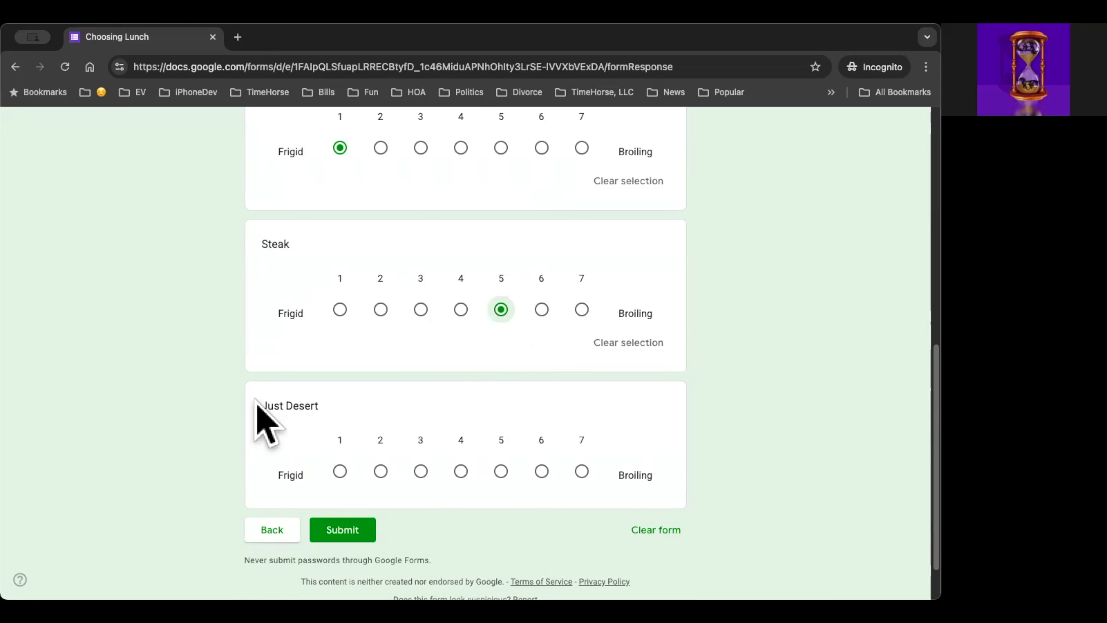
{"action": "scroll", "coordinate": [256, 401], "scroll_direction": "down", "scroll_amount": 1}
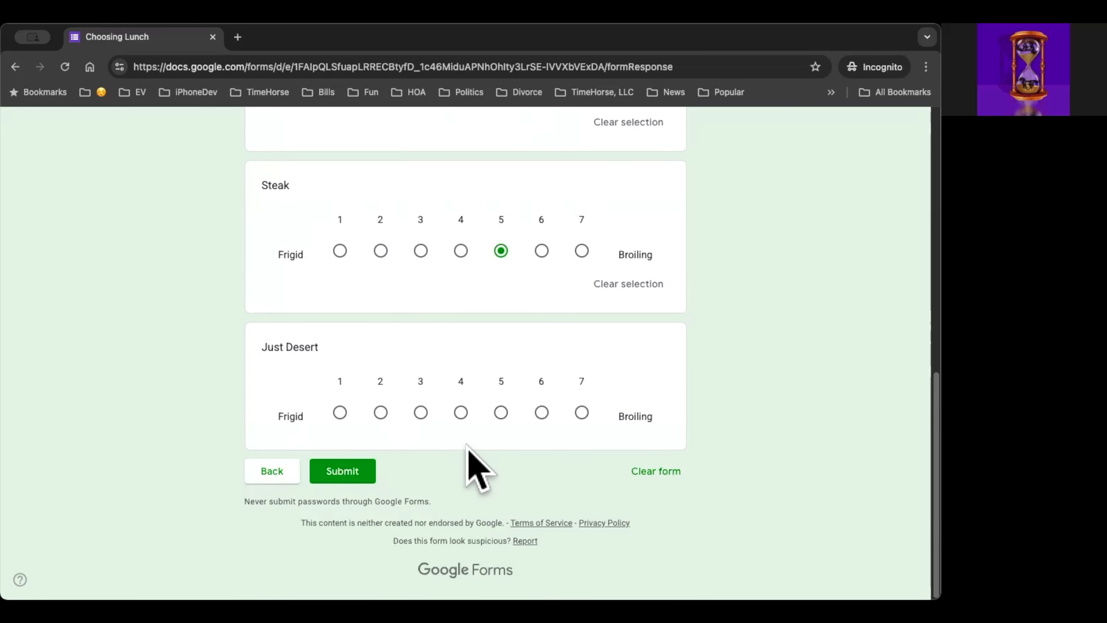
{"action": "left_click", "coordinate": [461, 412]}
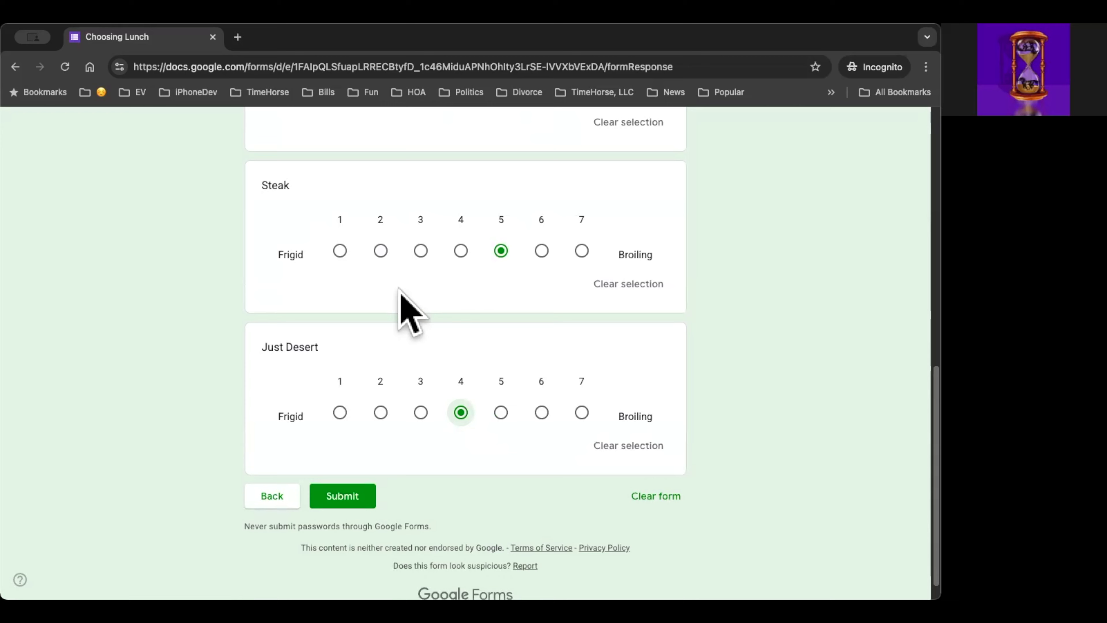
Step: Check the food ratings, keep Just Desert at 4, and submit the response
{"action": "scroll", "coordinate": [401, 290], "scroll_direction": "up", "scroll_amount": 20}
{"action": "scroll", "coordinate": [400, 291], "scroll_direction": "down", "scroll_amount": 1}
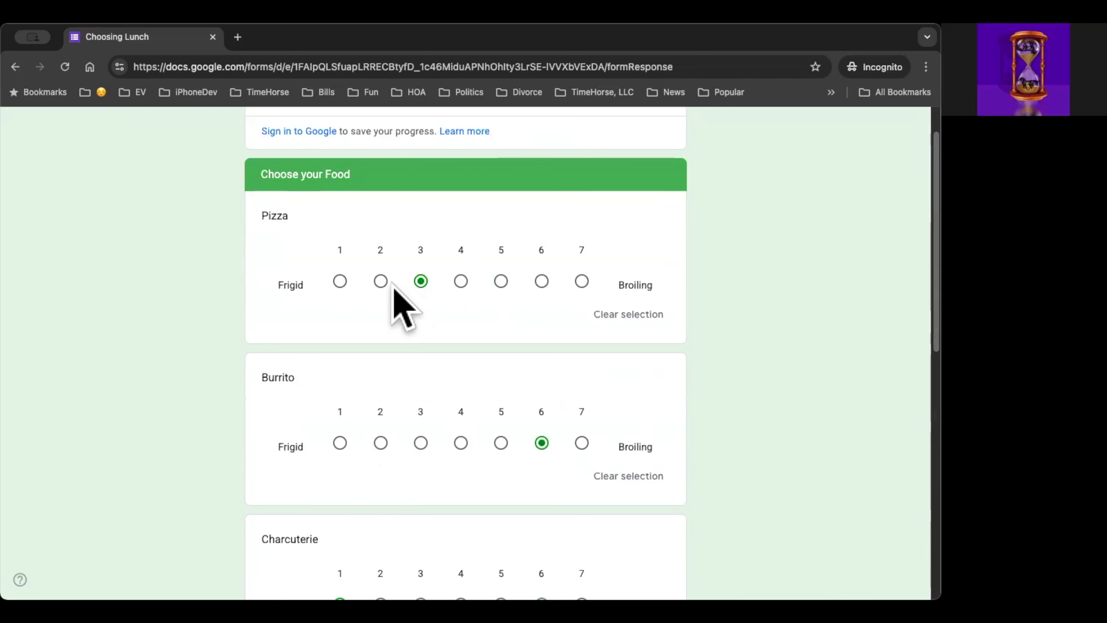
{"action": "scroll", "coordinate": [414, 297], "scroll_direction": "up", "scroll_amount": 1}
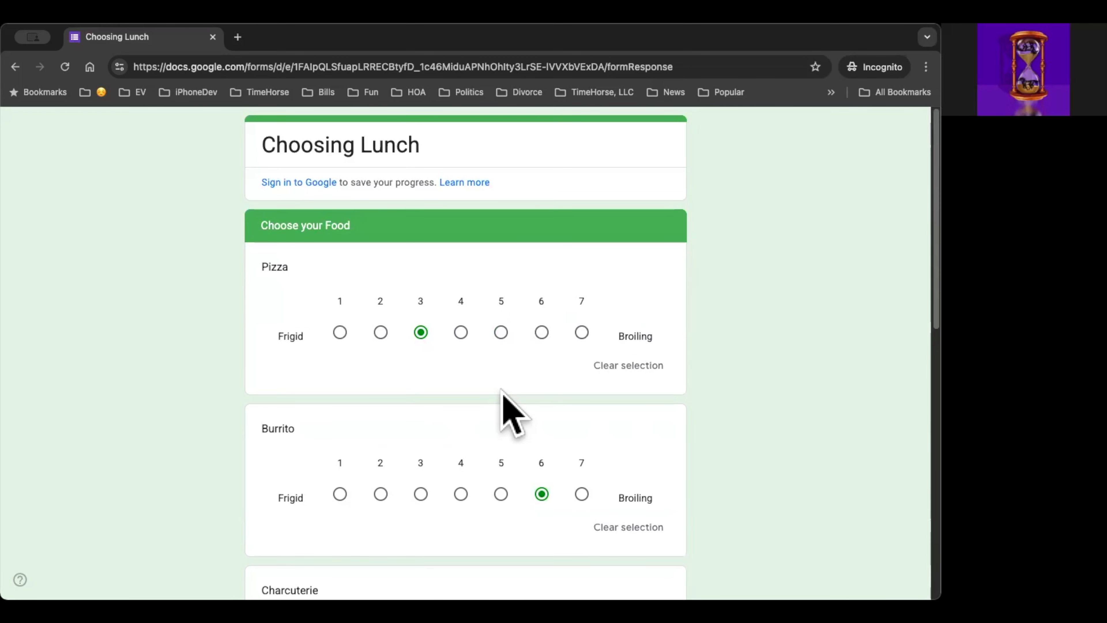
{"action": "scroll", "coordinate": [488, 384], "scroll_direction": "down", "scroll_amount": 4}
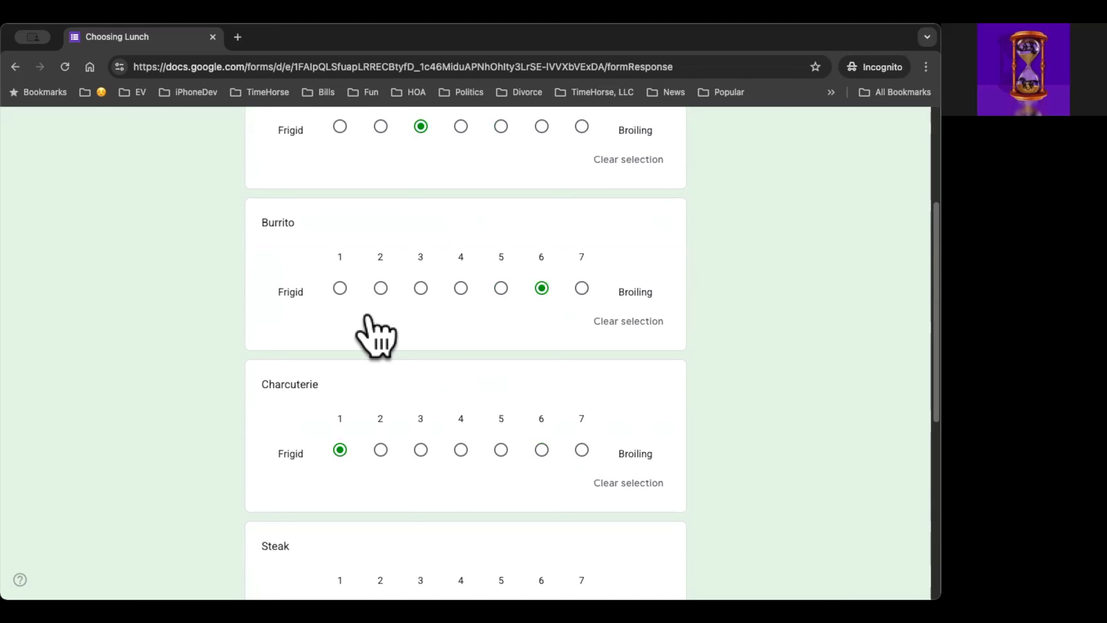
{"action": "scroll", "coordinate": [463, 415], "scroll_direction": "down", "scroll_amount": 3}
{"action": "scroll", "coordinate": [469, 437], "scroll_direction": "down", "scroll_amount": 5}
{"action": "left_click", "coordinate": [461, 423]}
{"action": "scroll", "coordinate": [354, 467], "scroll_direction": "down", "scroll_amount": 1}
{"action": "left_click", "coordinate": [348, 470]}
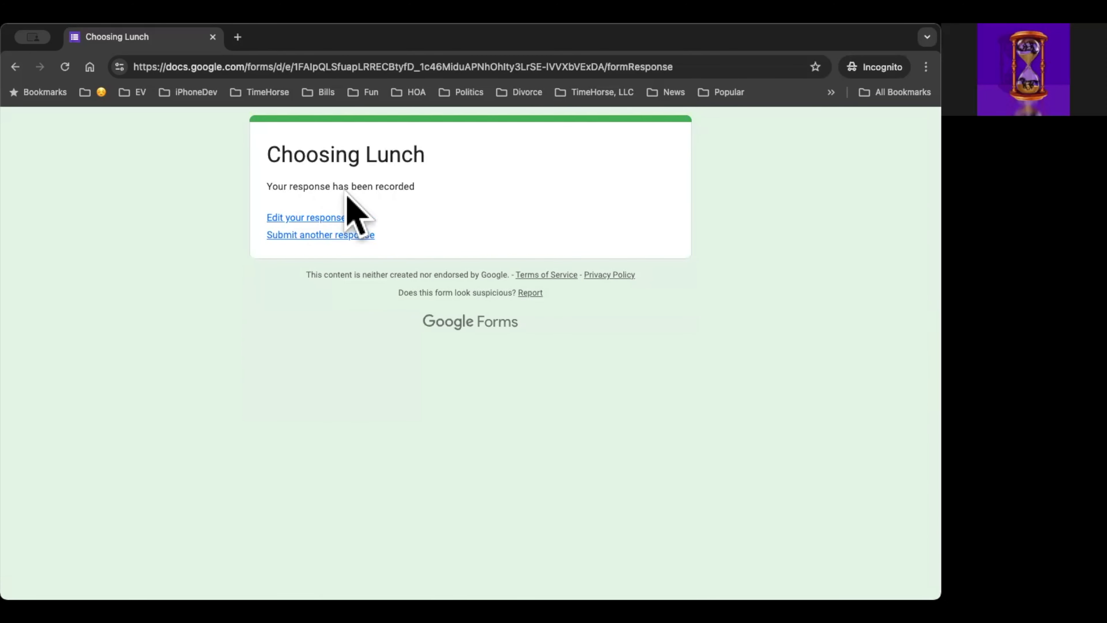
{"action": "left_click", "coordinate": [280, 67]}
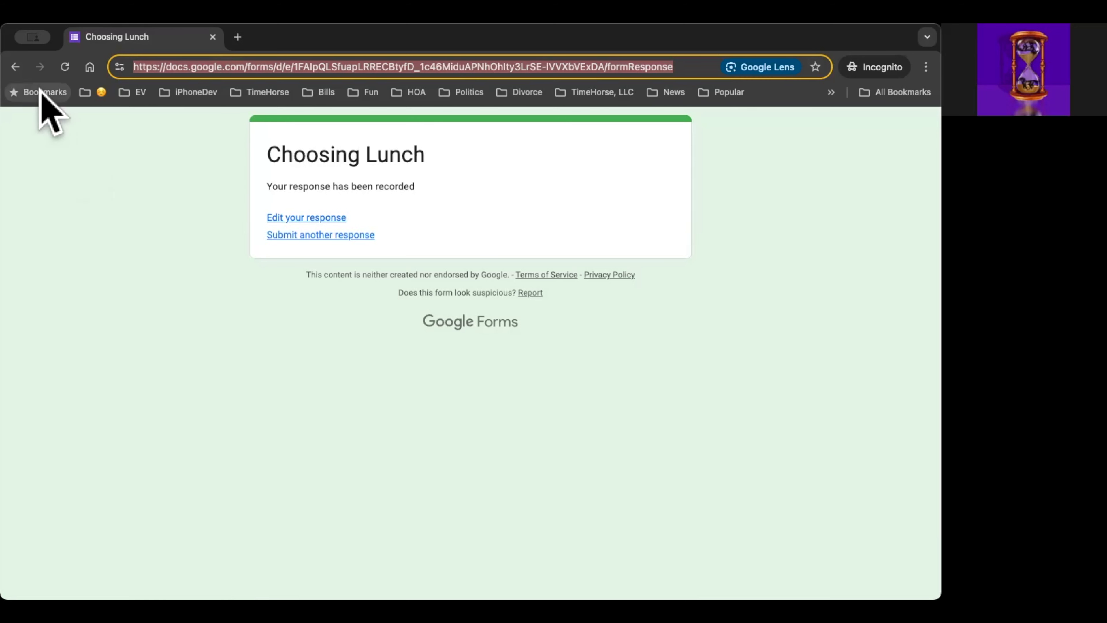
{"action": "left_click", "coordinate": [816, 66]}
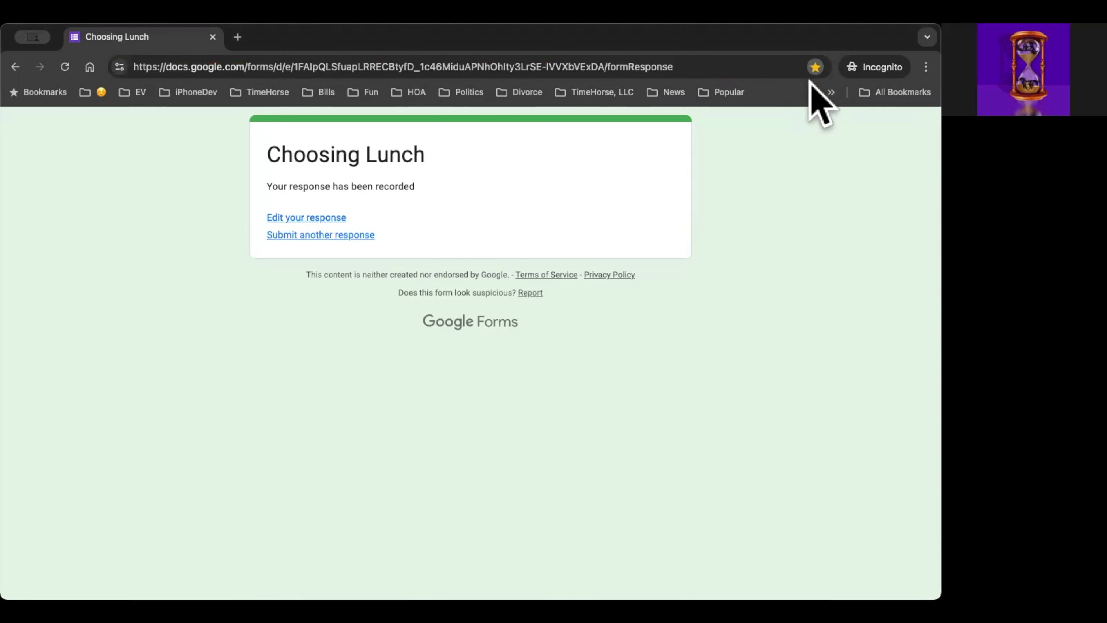
{"action": "key", "text": "super+l"}
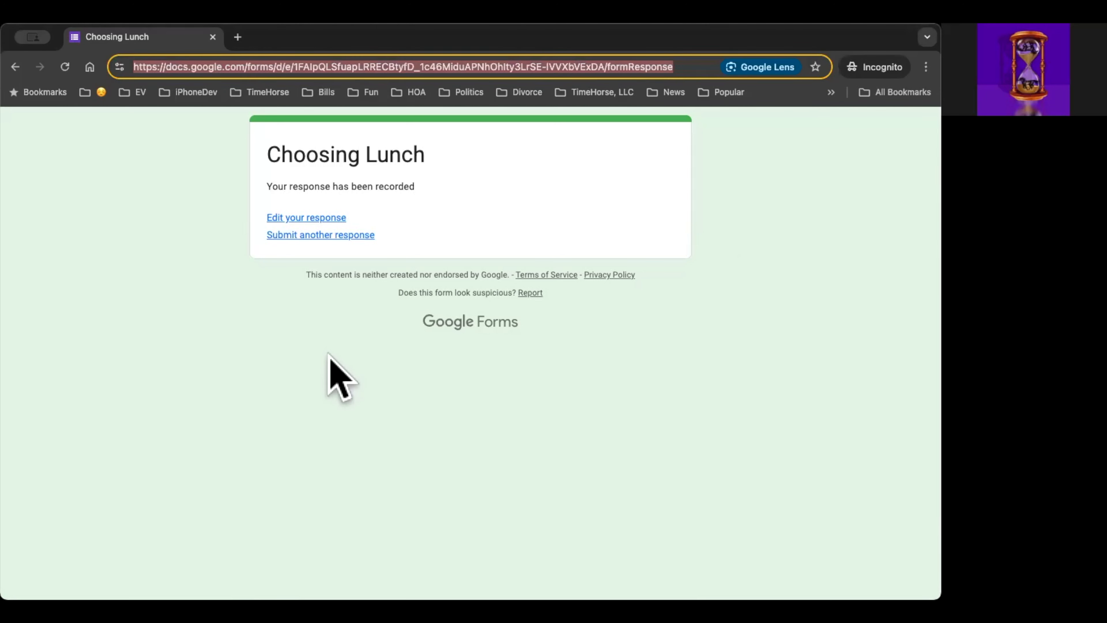
Step: Start another form response, enter the respondent's first name, and continue to the food section
{"action": "left_click", "coordinate": [339, 236]}
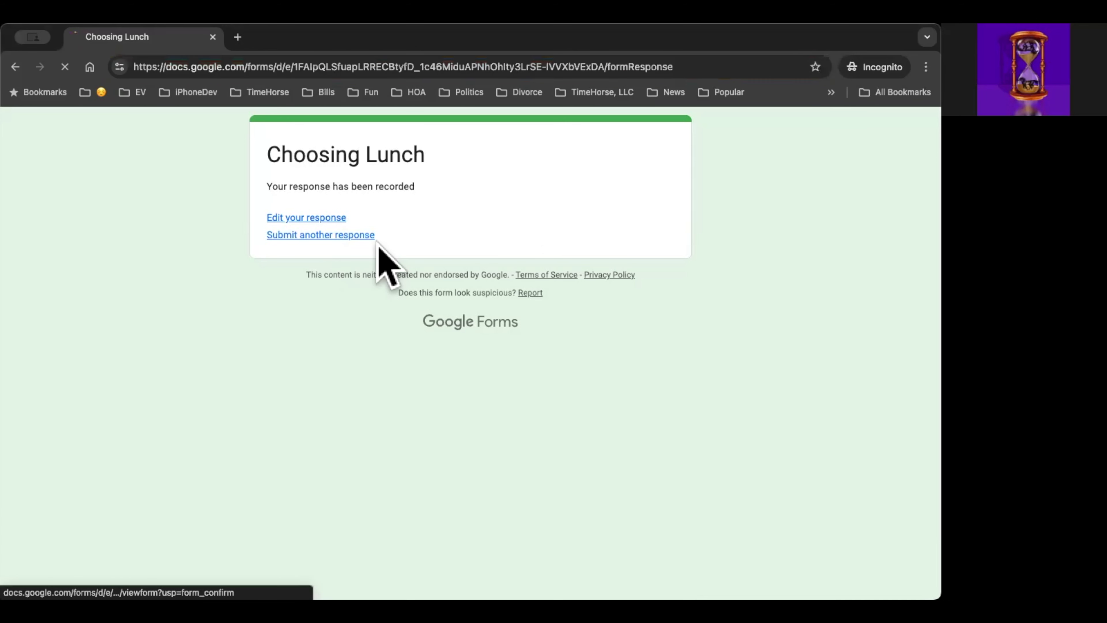
{"action": "left_click", "coordinate": [307, 468]}
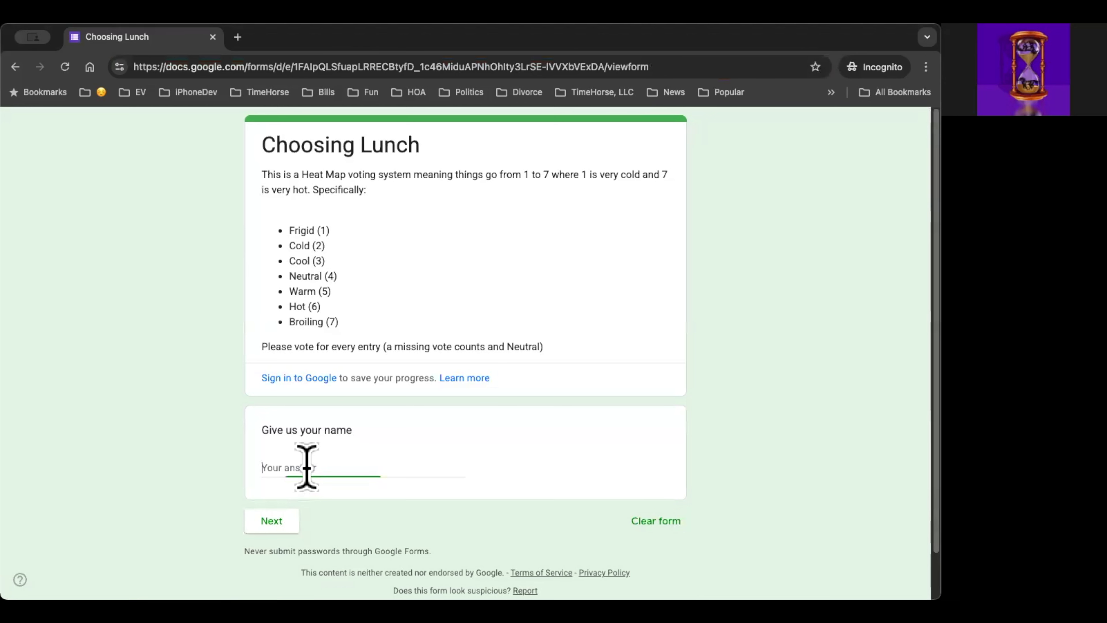
{"action": "type", "text": "Chr"}
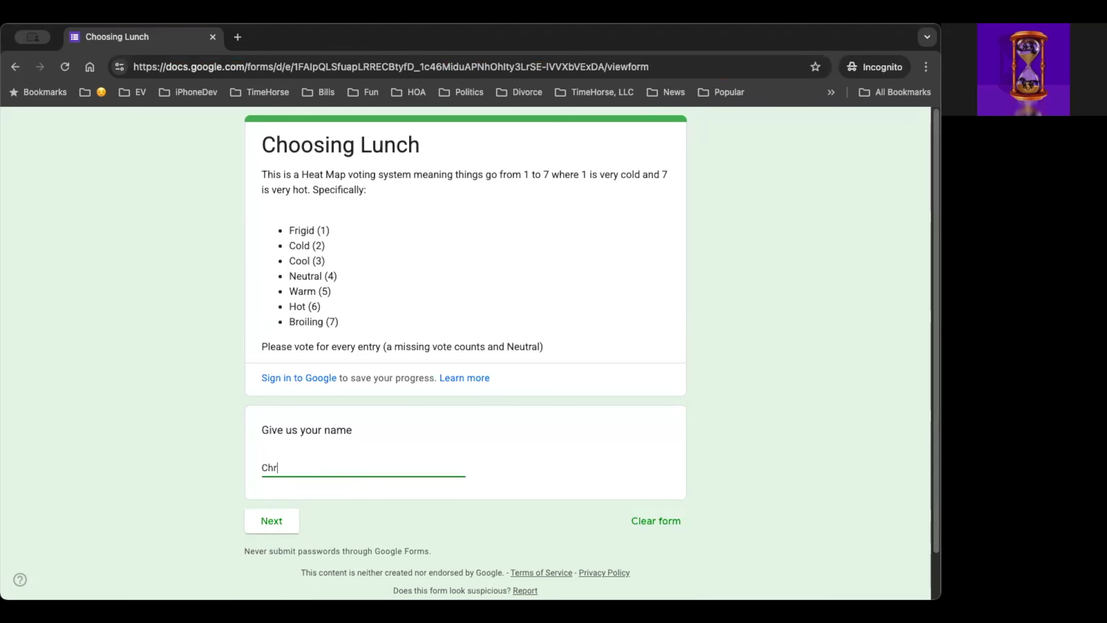
{"action": "type", "text": "is"}
{"action": "left_click", "coordinate": [268, 521]}
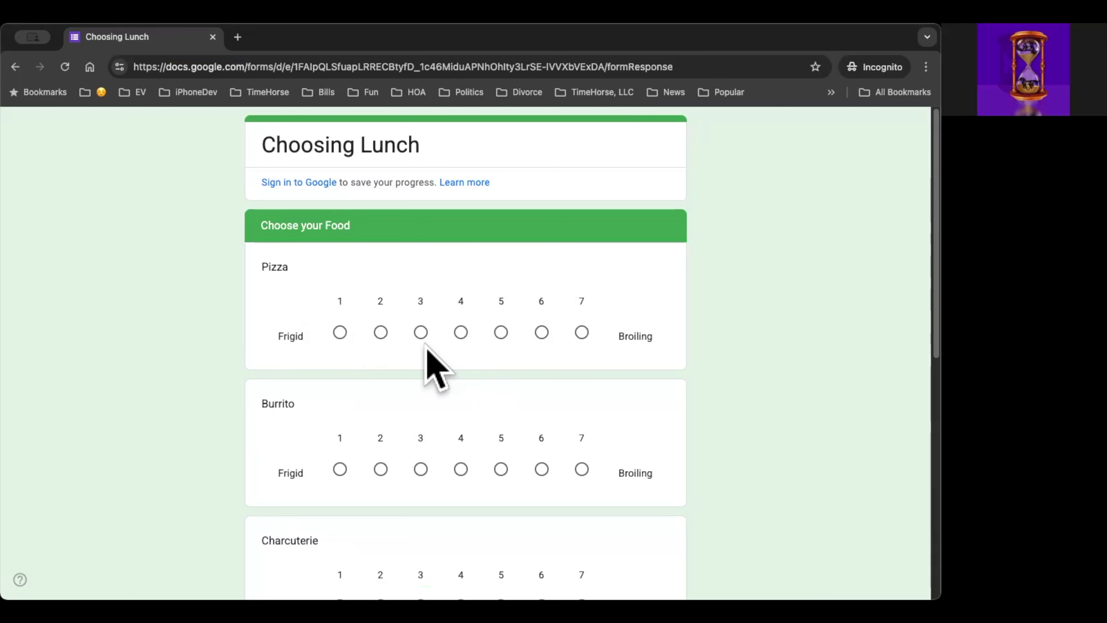
Step: Rate Pizza 3, Burrito 1 and Charcuterie 6 in this response
{"action": "left_click", "coordinate": [421, 333]}
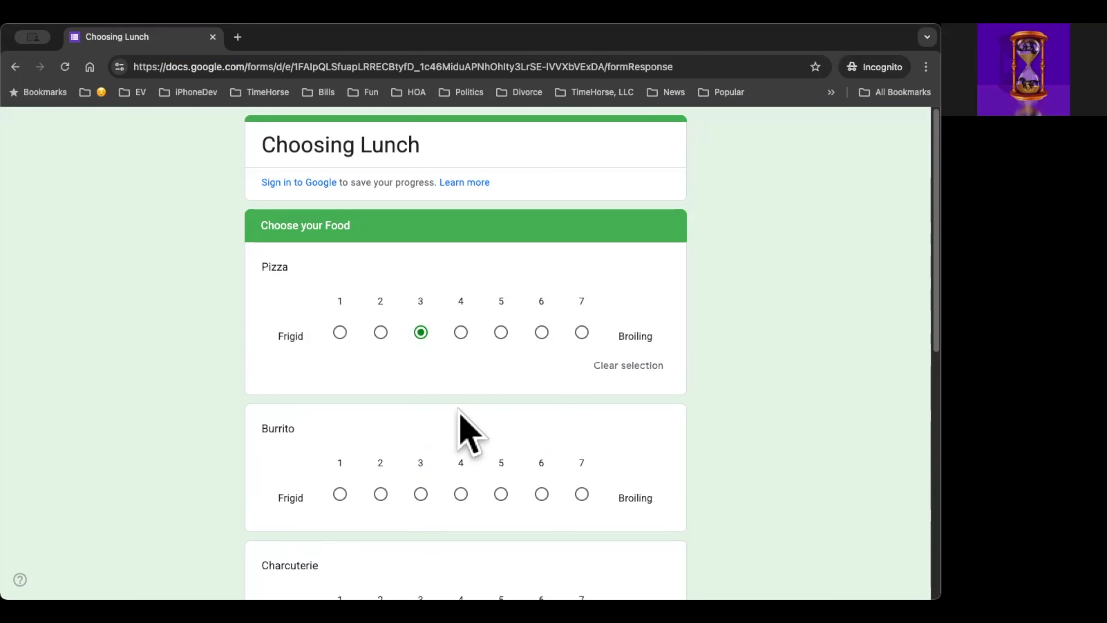
{"action": "scroll", "coordinate": [458, 411], "scroll_direction": "down", "scroll_amount": 3}
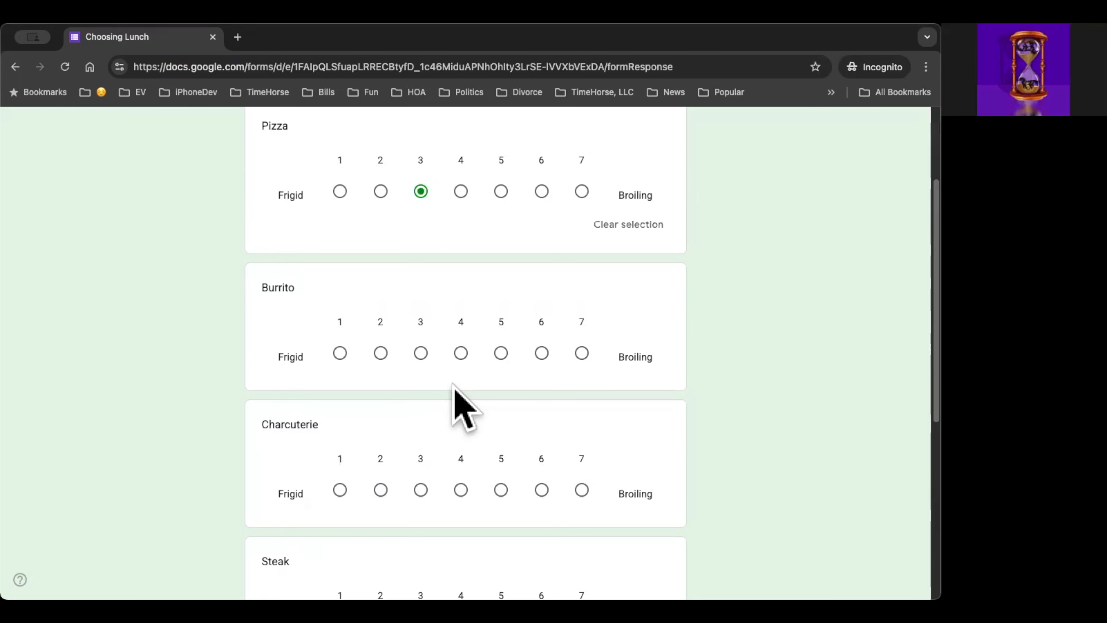
{"action": "left_click", "coordinate": [339, 354]}
{"action": "scroll", "coordinate": [459, 410], "scroll_direction": "down", "scroll_amount": 2}
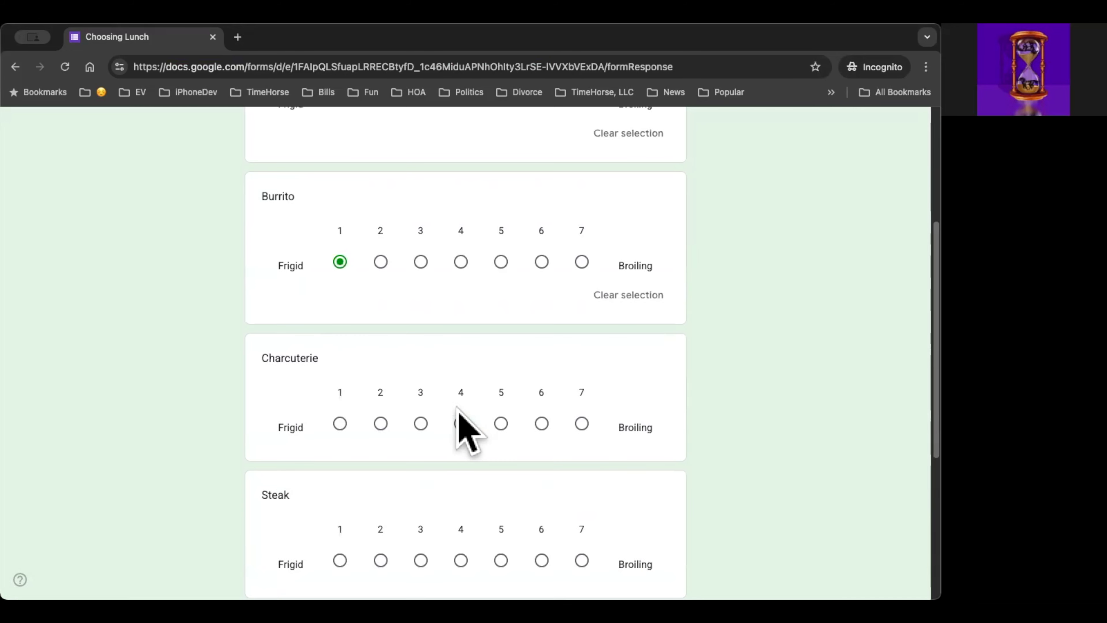
{"action": "scroll", "coordinate": [523, 414], "scroll_direction": "down", "scroll_amount": 1}
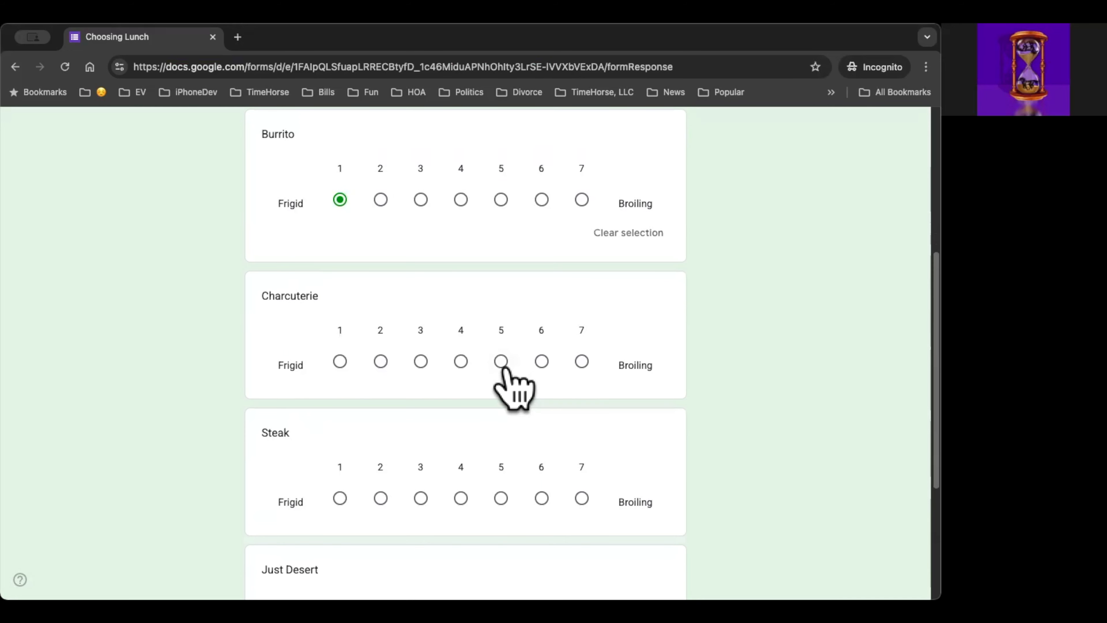
{"action": "left_click", "coordinate": [541, 361]}
Step: Rate Steak 4 and Just Desert 7, and submit the response
{"action": "scroll", "coordinate": [447, 378], "scroll_direction": "down", "scroll_amount": 4}
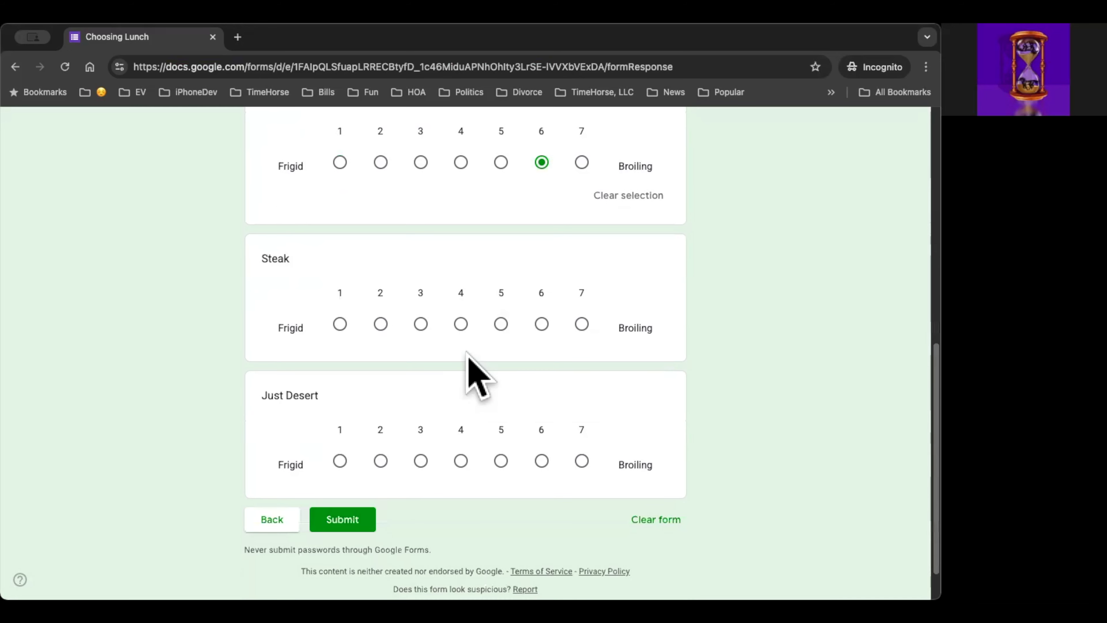
{"action": "left_click", "coordinate": [461, 315]}
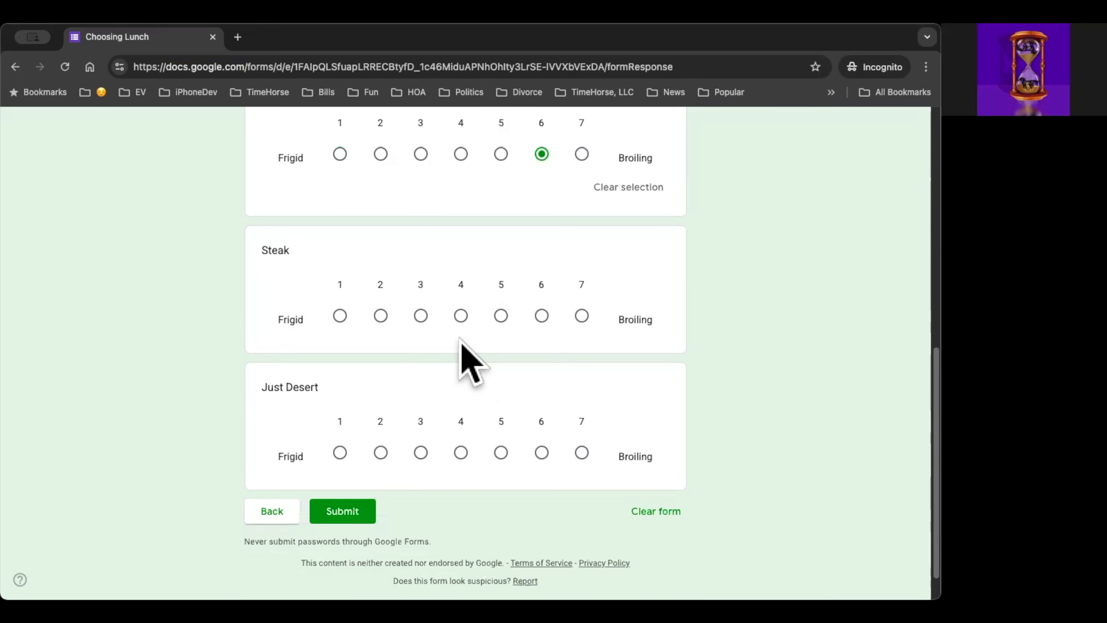
{"action": "scroll", "coordinate": [584, 440], "scroll_direction": "down", "scroll_amount": 1}
{"action": "left_click", "coordinate": [581, 423]}
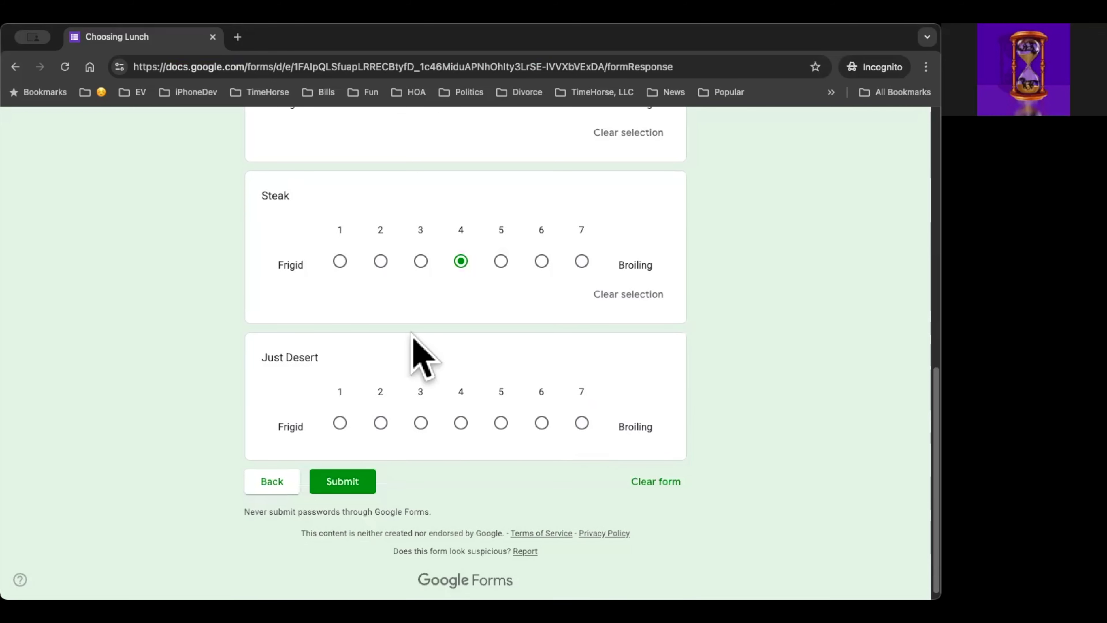
{"action": "scroll", "coordinate": [344, 410], "scroll_direction": "down", "scroll_amount": 1}
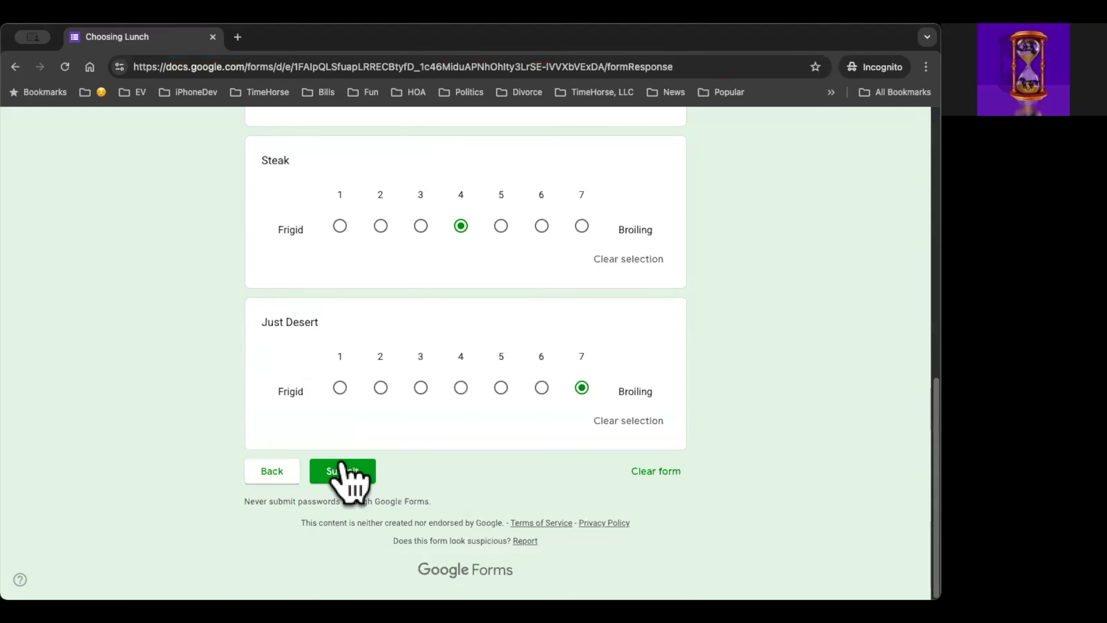
{"action": "left_click", "coordinate": [347, 470]}
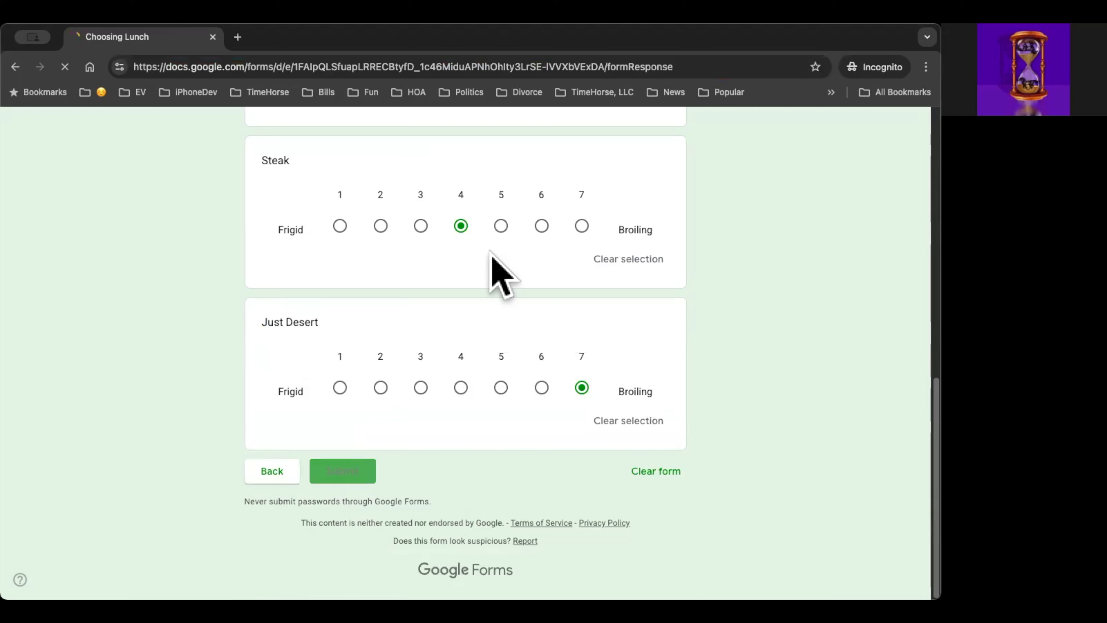
Step: Start another response with the respondent's first name, and rate Pizza 6 and Burrito 5
{"action": "left_click", "coordinate": [356, 235]}
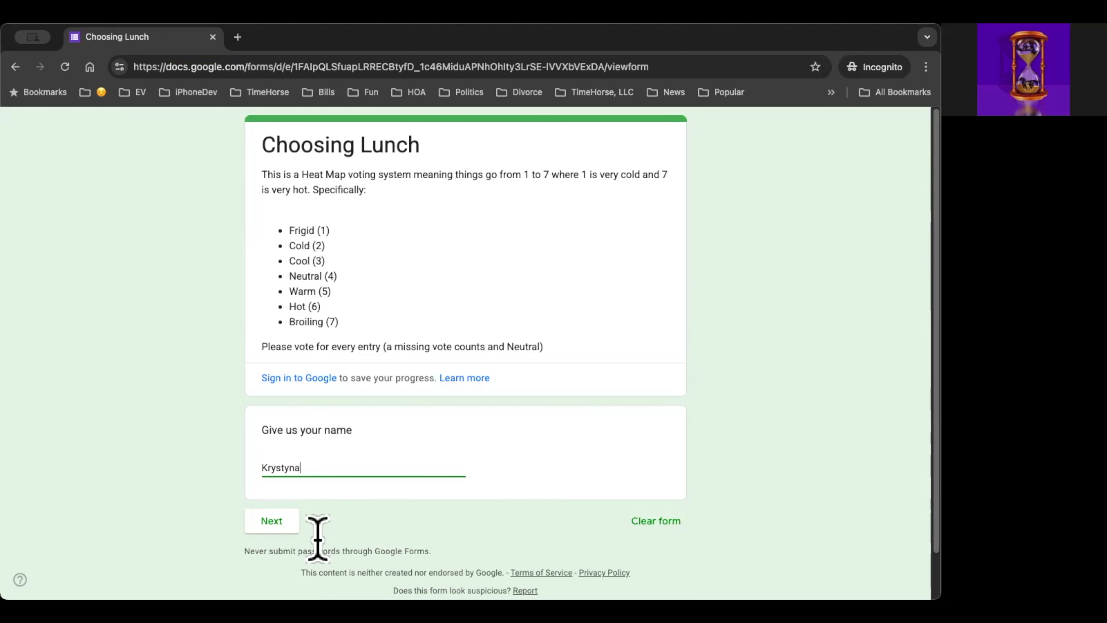
{"action": "left_click", "coordinate": [271, 521]}
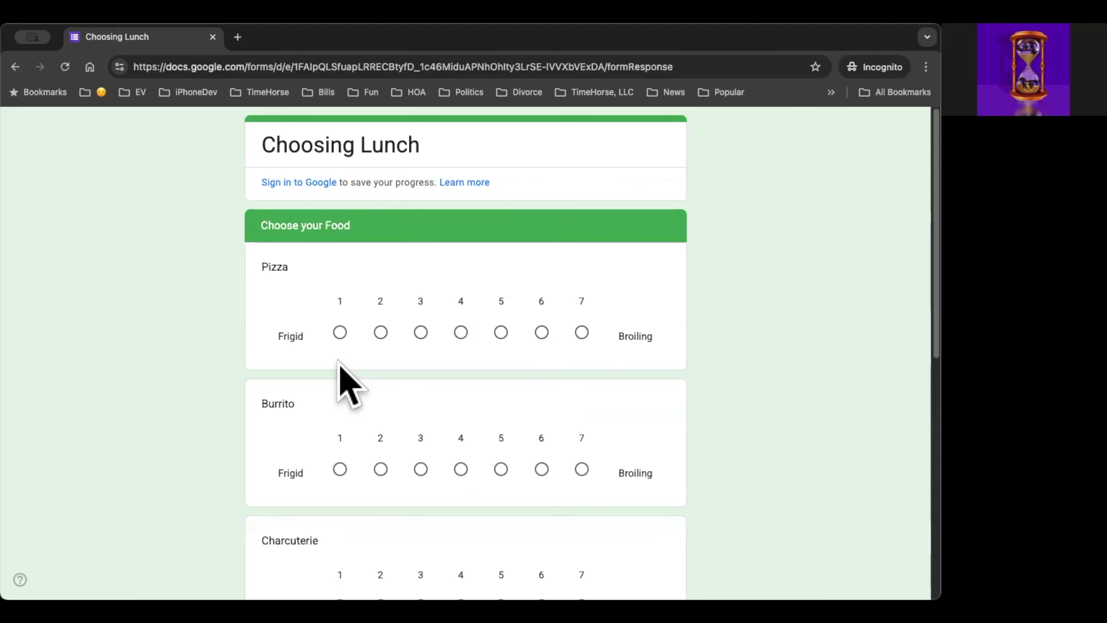
{"action": "scroll", "coordinate": [349, 384], "scroll_direction": "down", "scroll_amount": 2}
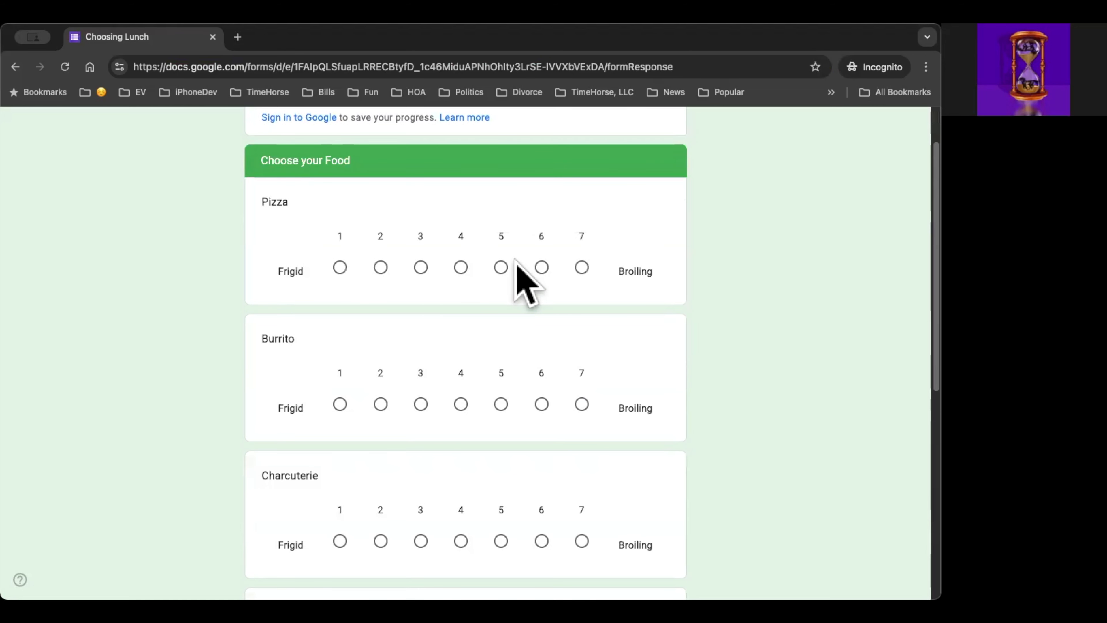
{"action": "left_click", "coordinate": [541, 267]}
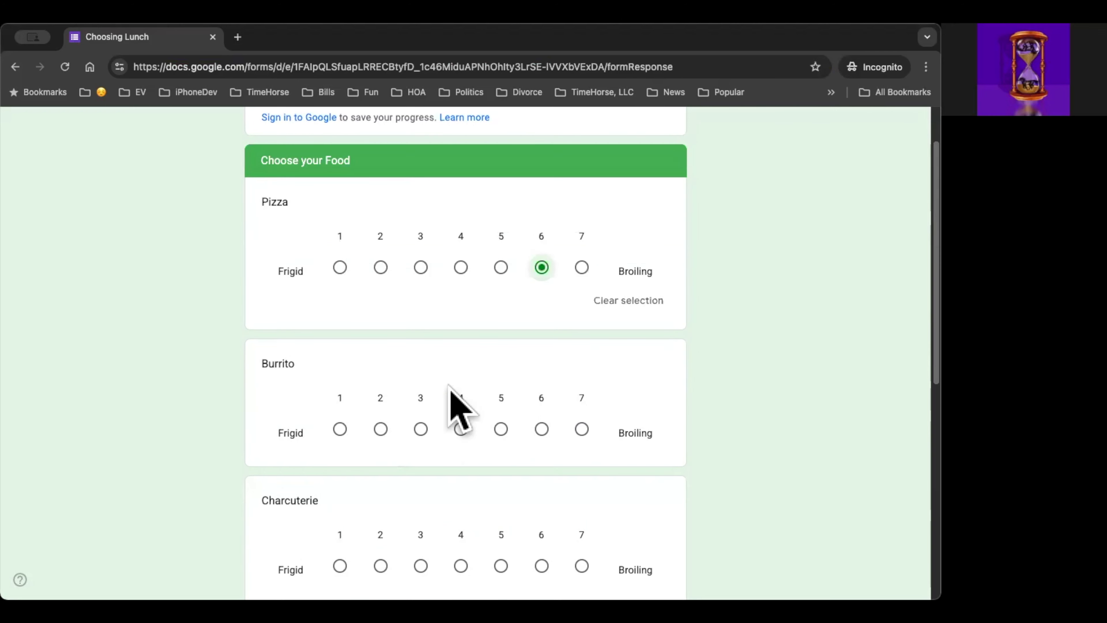
{"action": "scroll", "coordinate": [475, 380], "scroll_direction": "down", "scroll_amount": 2}
{"action": "left_click", "coordinate": [501, 351]}
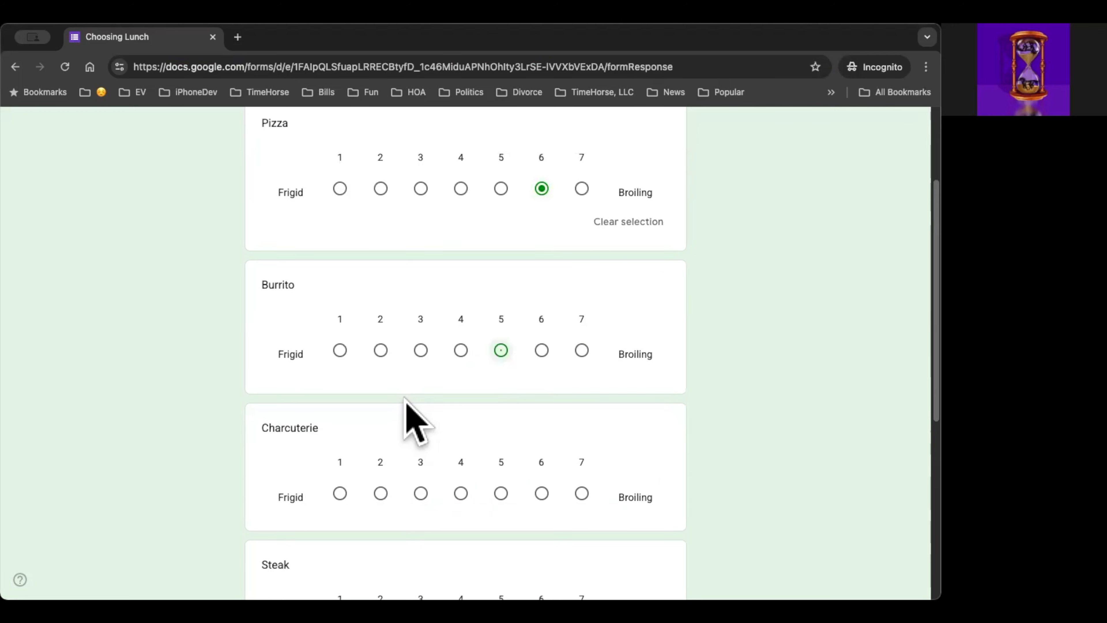
Step: Rate Charcuterie 7, Steak 5 and Just Desert 7, and submit the response
{"action": "scroll", "coordinate": [480, 423], "scroll_direction": "down", "scroll_amount": 2}
{"action": "left_click", "coordinate": [582, 412]}
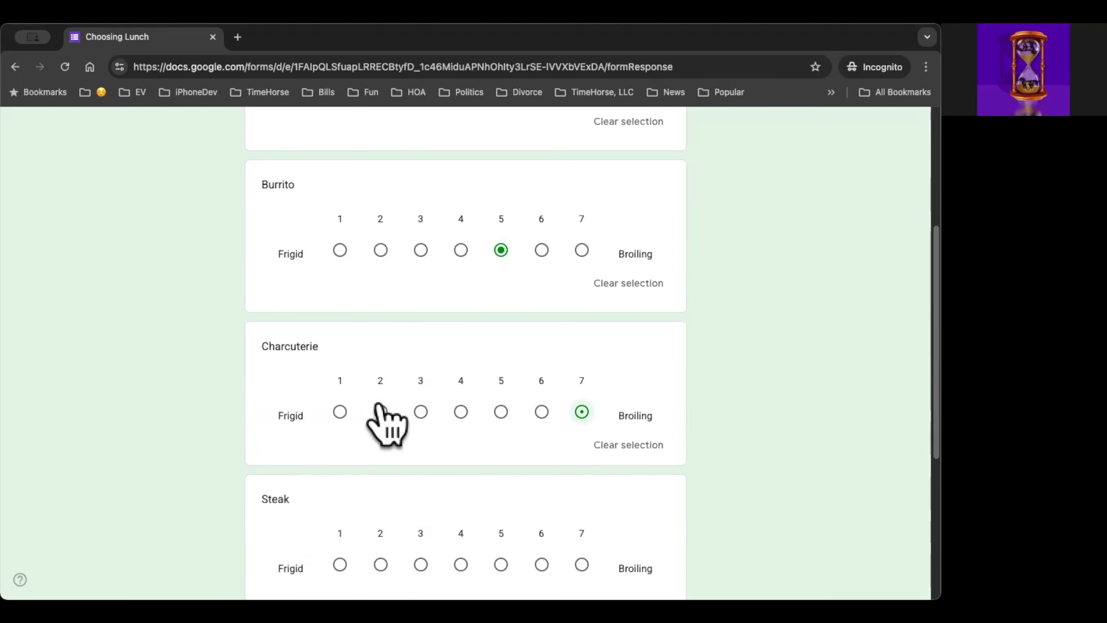
{"action": "scroll", "coordinate": [388, 423], "scroll_direction": "down", "scroll_amount": 5}
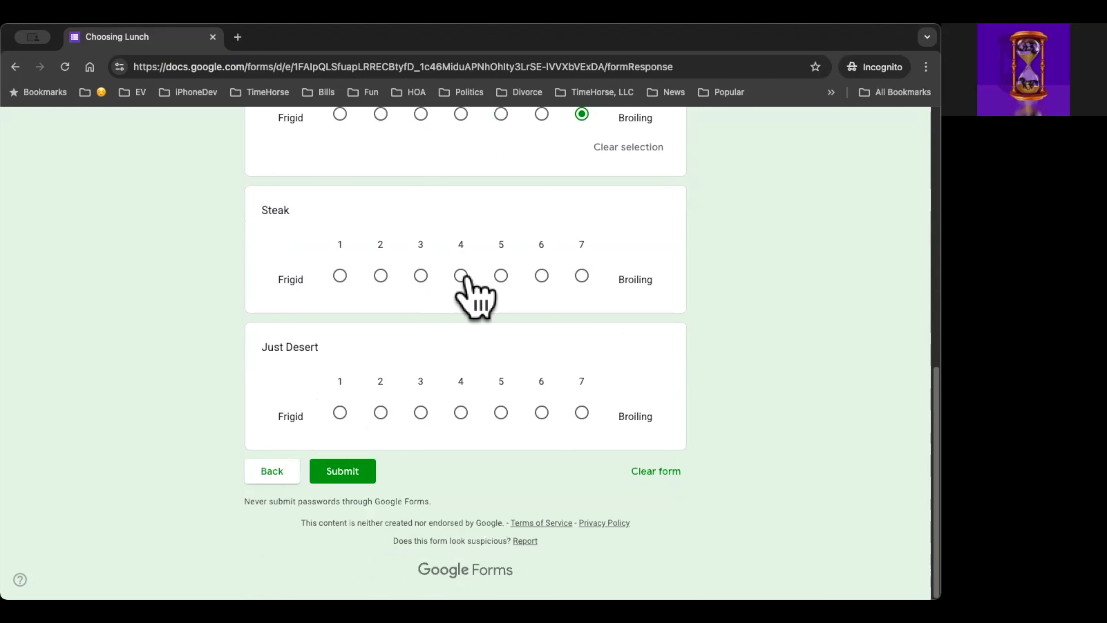
{"action": "left_click", "coordinate": [501, 276]}
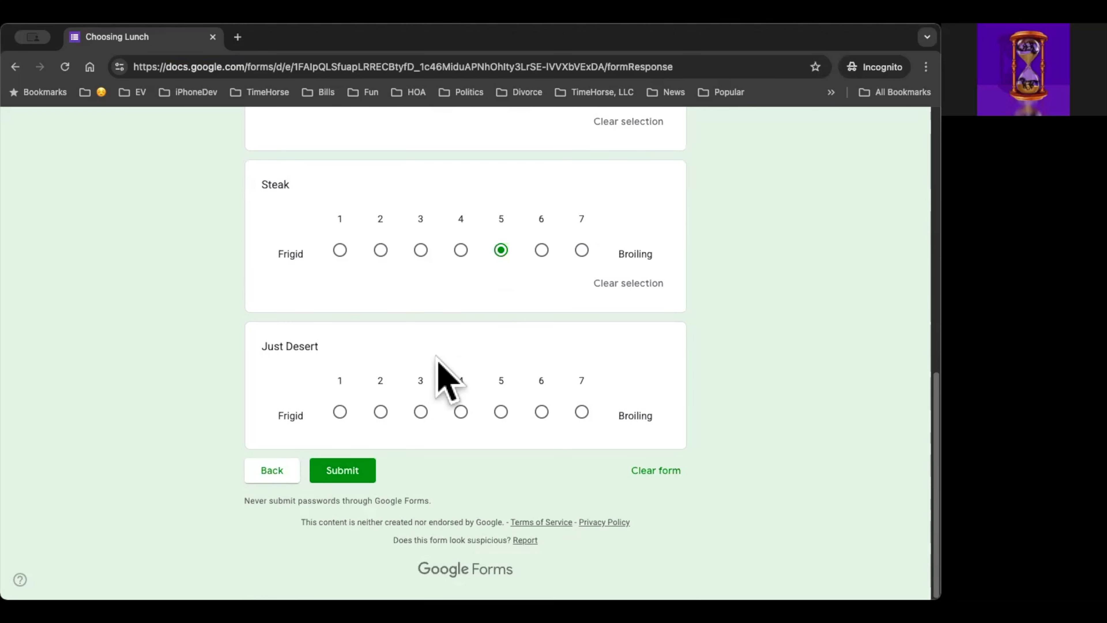
{"action": "left_click", "coordinate": [582, 412]}
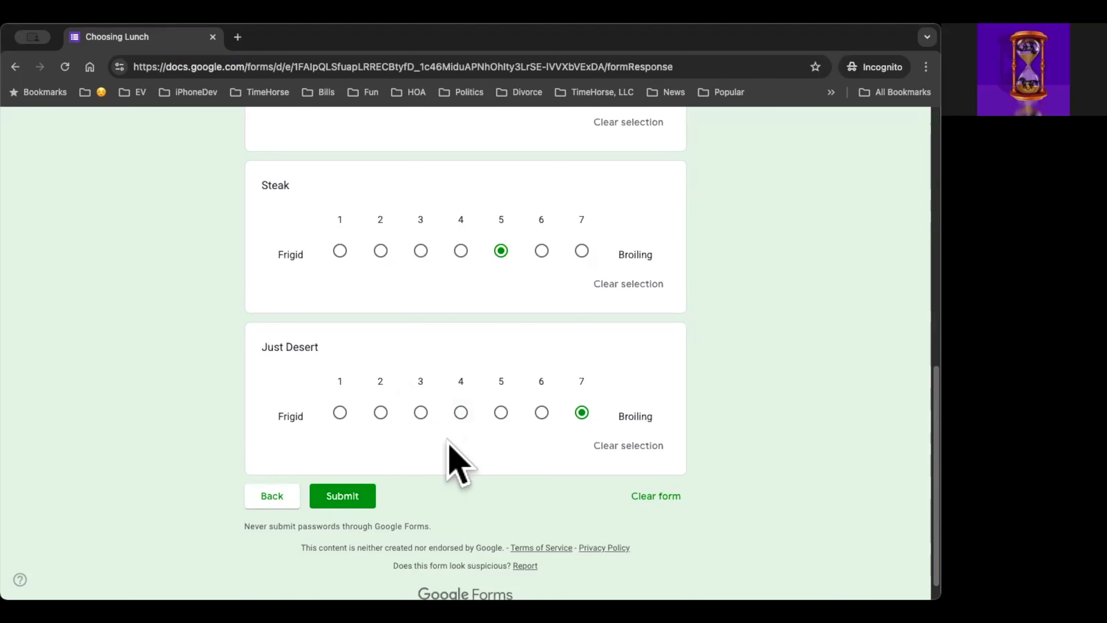
{"action": "left_click", "coordinate": [342, 496]}
Step: Start one more response, fill in the respondent's first name, and go on to the food ratings
{"action": "left_click", "coordinate": [323, 235]}
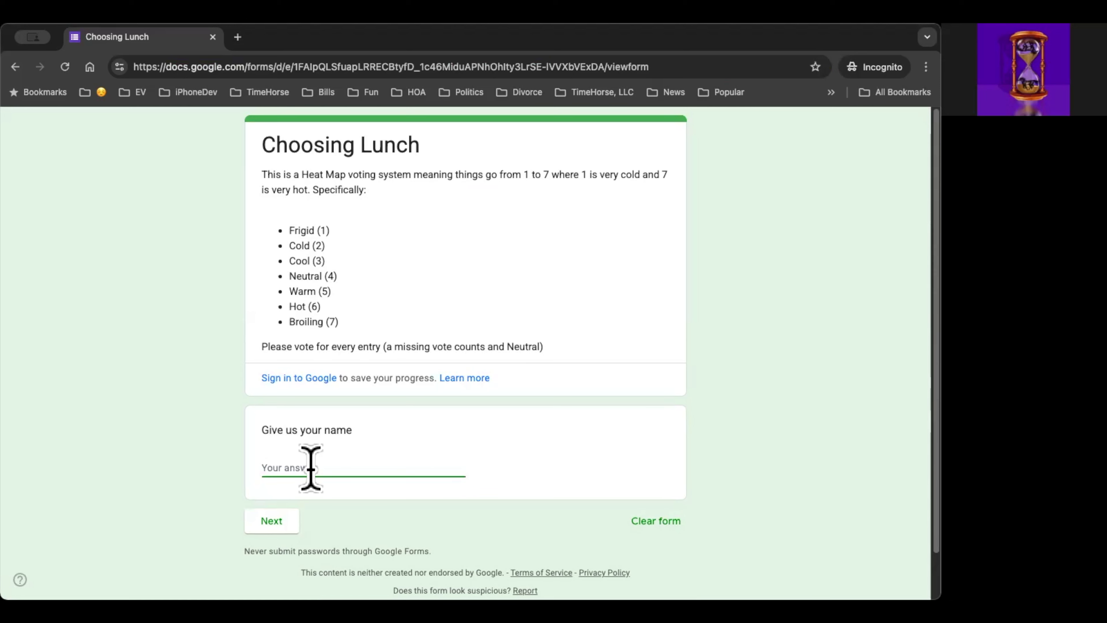
{"action": "left_click", "coordinate": [340, 474]}
{"action": "type", "text": "Jennifer"}
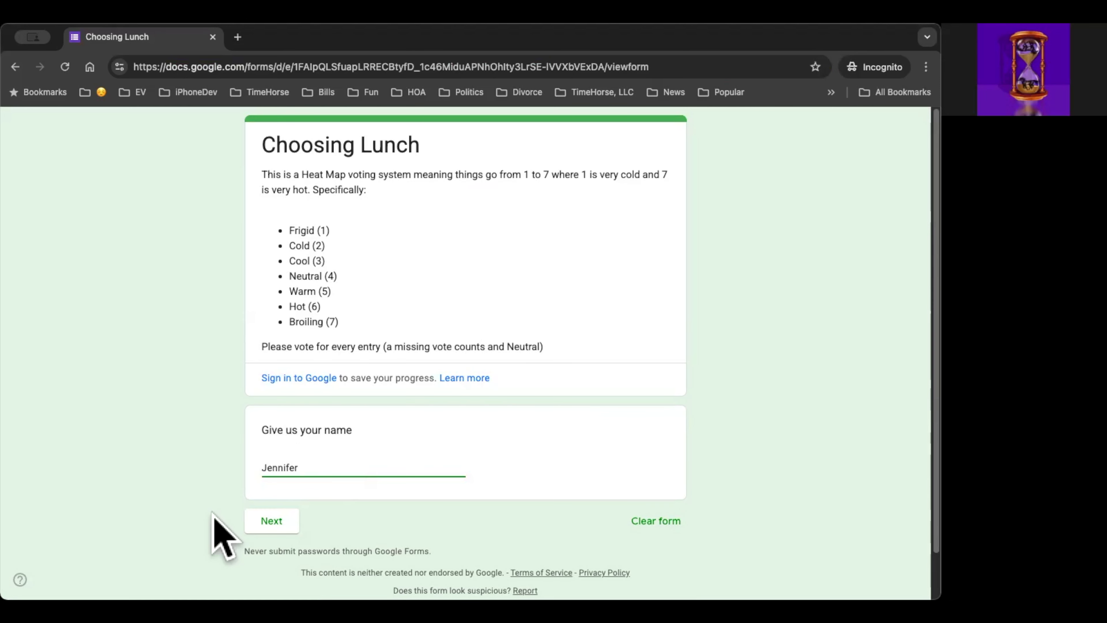
{"action": "left_click", "coordinate": [275, 532]}
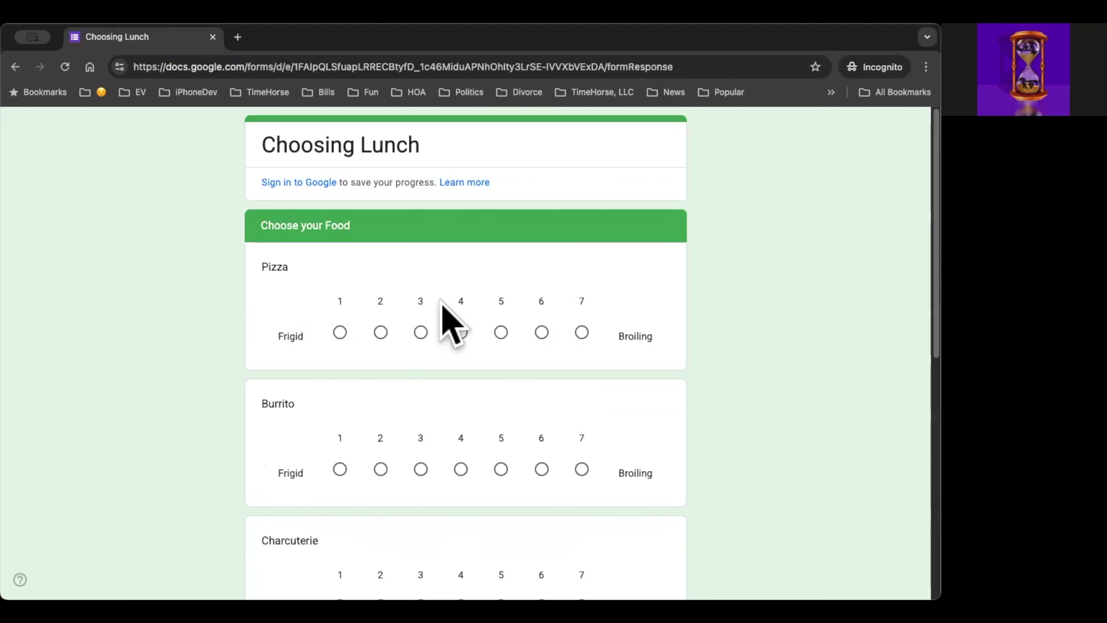
Step: Rate Pizza 3 and Burrito 6 in the new response
{"action": "scroll", "coordinate": [317, 404], "scroll_direction": "down", "scroll_amount": 1}
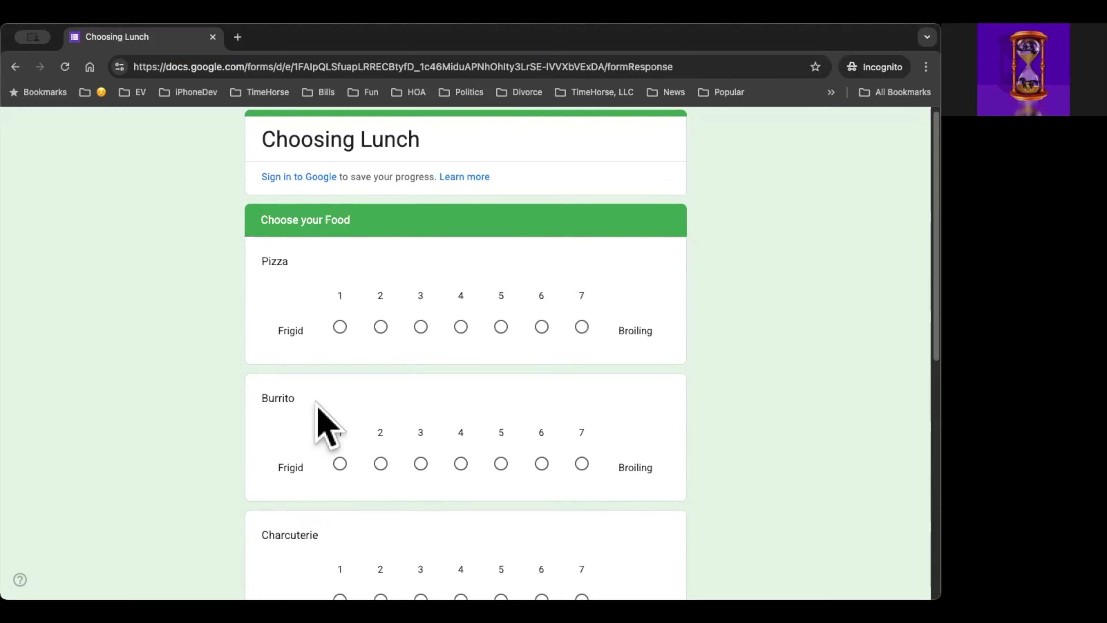
{"action": "scroll", "coordinate": [317, 404], "scroll_direction": "down", "scroll_amount": 2}
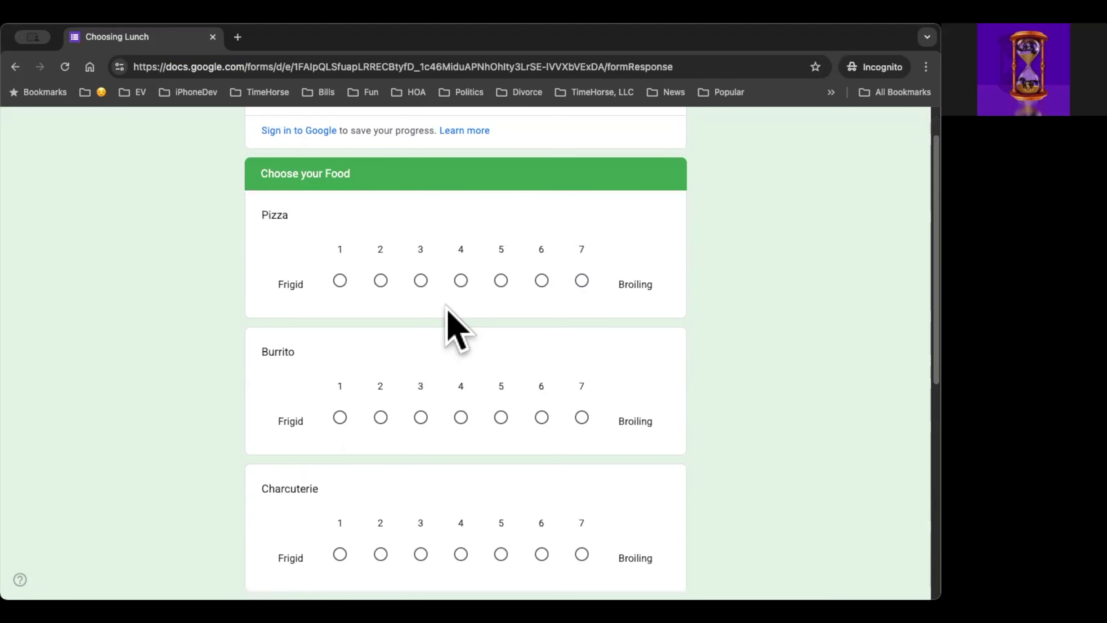
{"action": "left_click", "coordinate": [421, 280]}
{"action": "scroll", "coordinate": [331, 417], "scroll_direction": "down", "scroll_amount": 4}
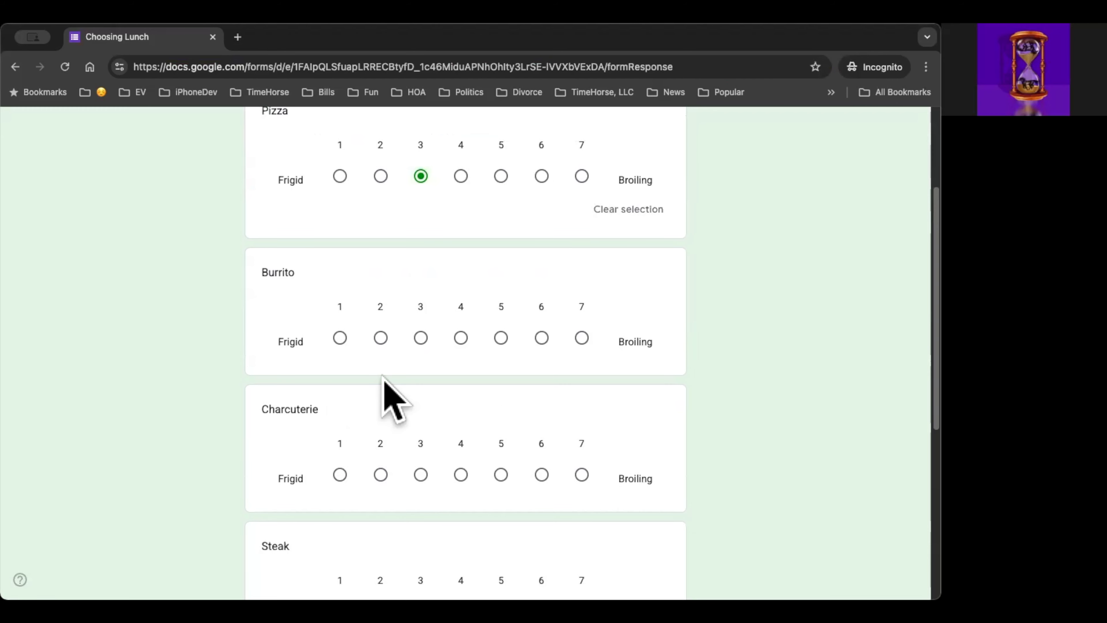
{"action": "left_click", "coordinate": [530, 342]}
{"action": "scroll", "coordinate": [388, 419], "scroll_direction": "down", "scroll_amount": 3}
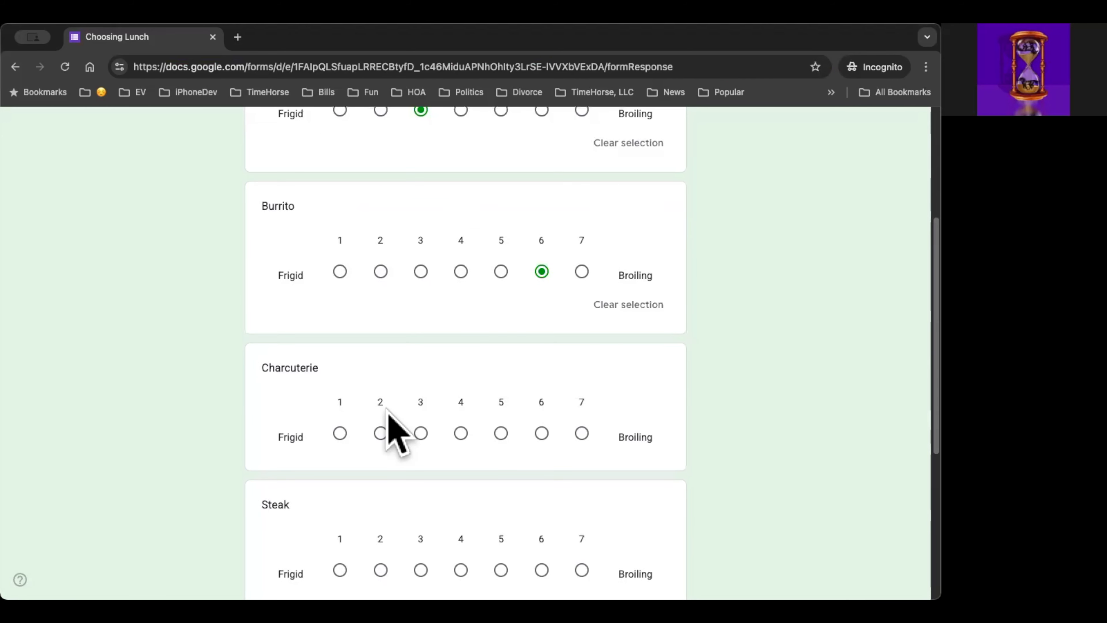
Step: Rate Charcuterie 2, Steak 7 and Just Desert 1
{"action": "scroll", "coordinate": [388, 414], "scroll_direction": "down", "scroll_amount": 2}
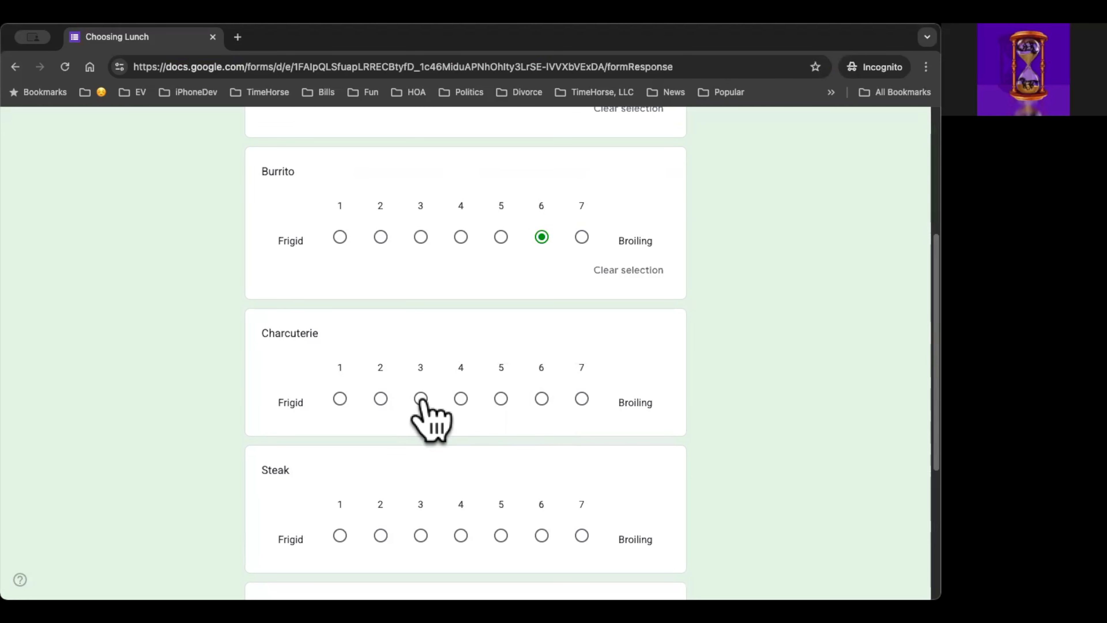
{"action": "left_click", "coordinate": [381, 399]}
{"action": "scroll", "coordinate": [382, 392], "scroll_direction": "down", "scroll_amount": 5}
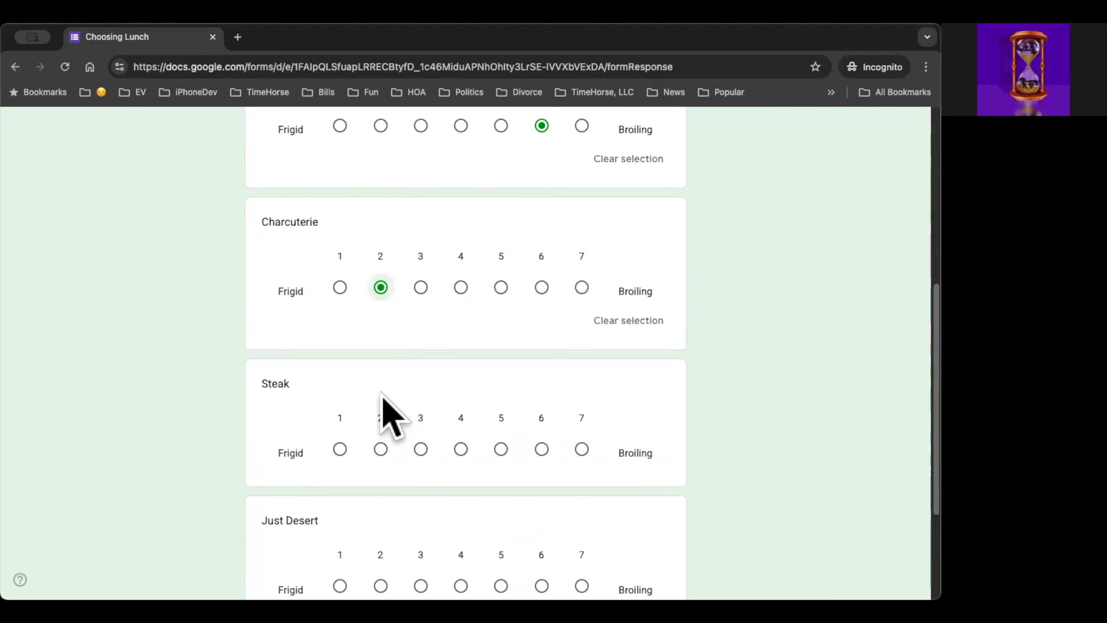
{"action": "scroll", "coordinate": [382, 395], "scroll_direction": "down", "scroll_amount": 5}
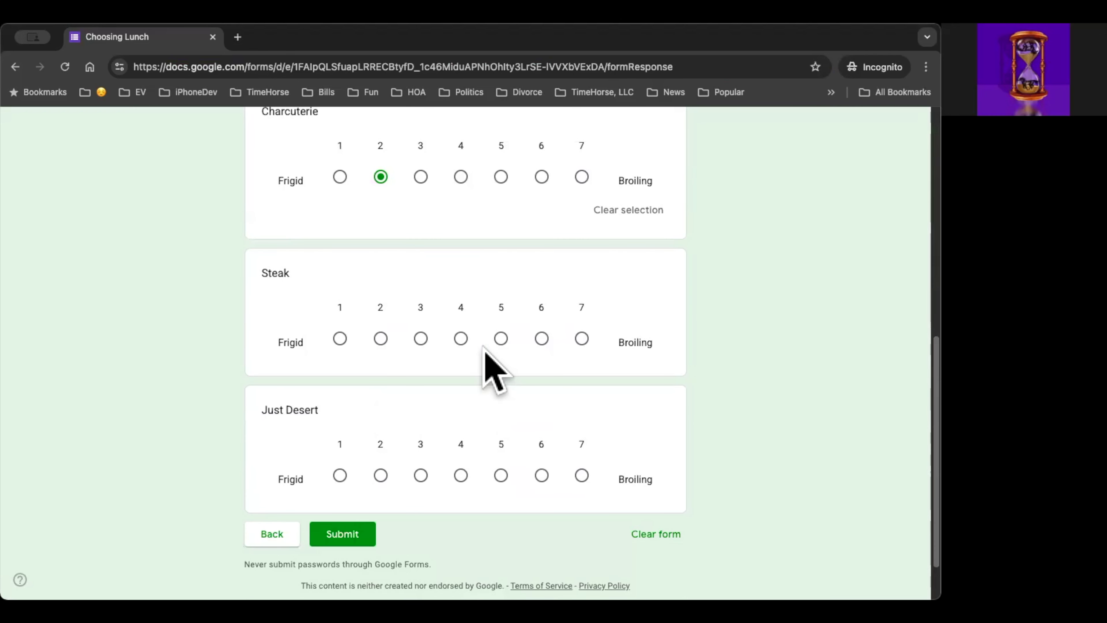
{"action": "left_click", "coordinate": [581, 338]}
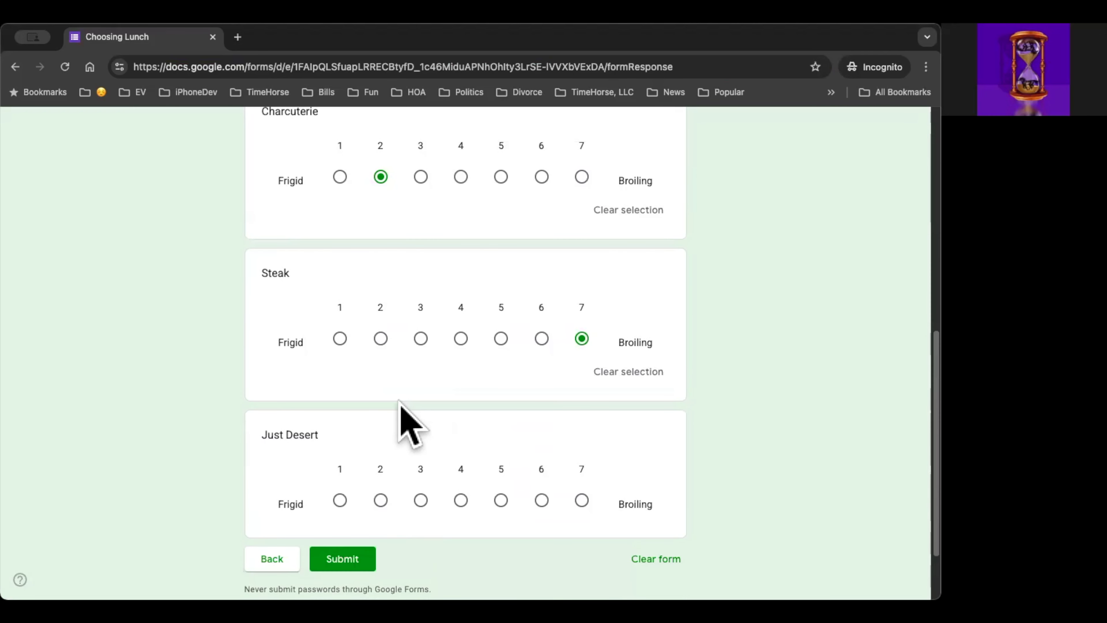
{"action": "scroll", "coordinate": [400, 402], "scroll_direction": "down", "scroll_amount": 1}
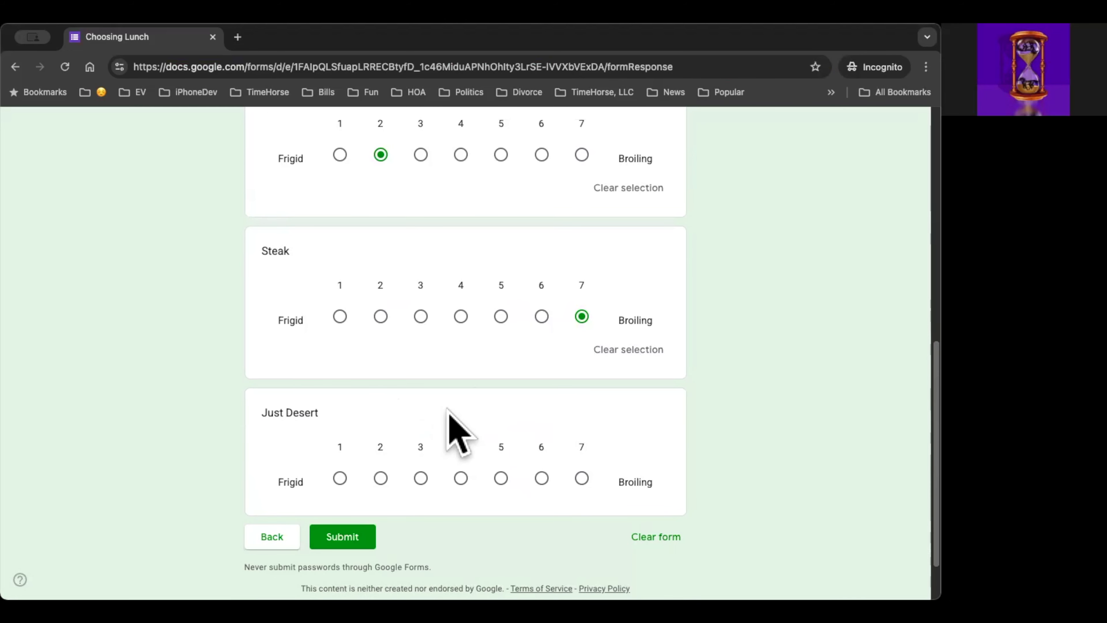
{"action": "left_click", "coordinate": [340, 479]}
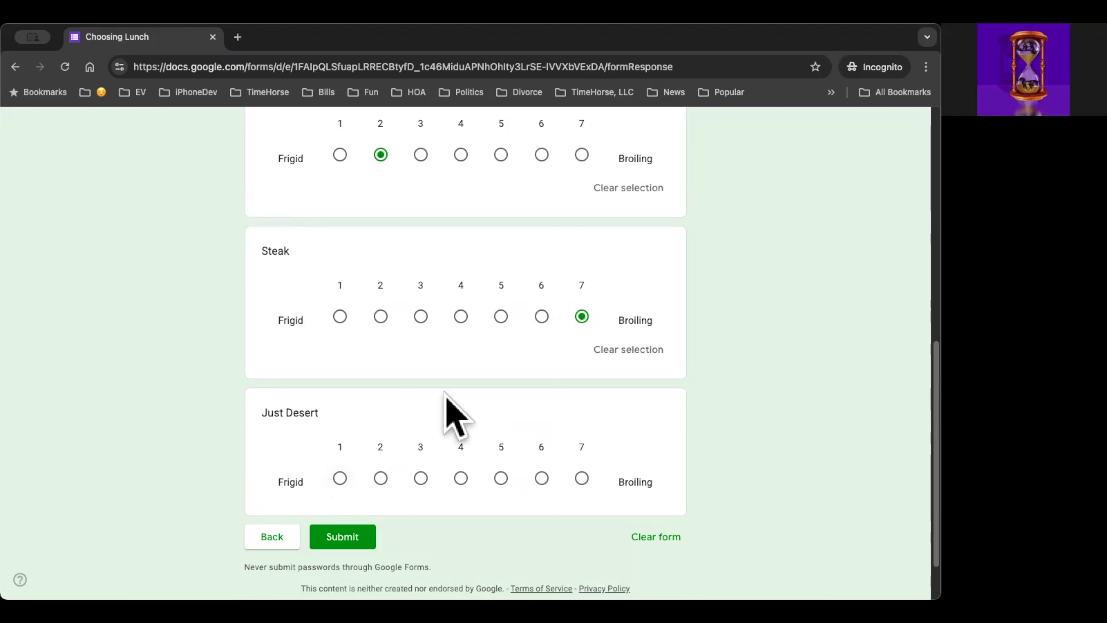
Step: Submit the completed response and start another one, filling in the respondent's first name and continuing to the food ratings
{"action": "scroll", "coordinate": [338, 458], "scroll_direction": "down", "scroll_amount": 3}
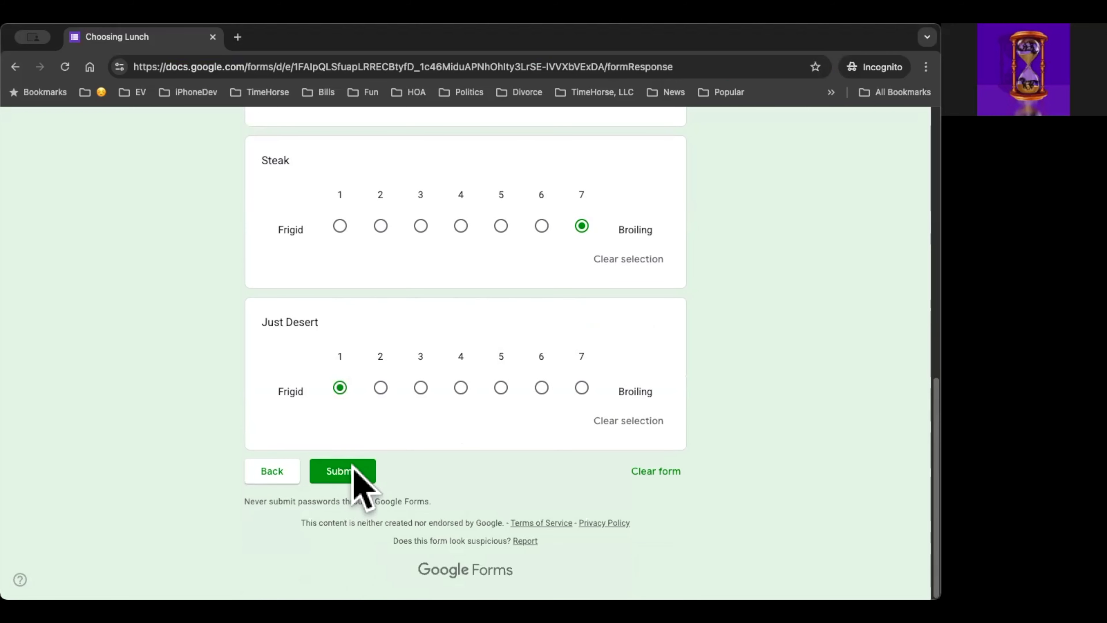
{"action": "left_click", "coordinate": [352, 472]}
{"action": "left_click", "coordinate": [297, 235]}
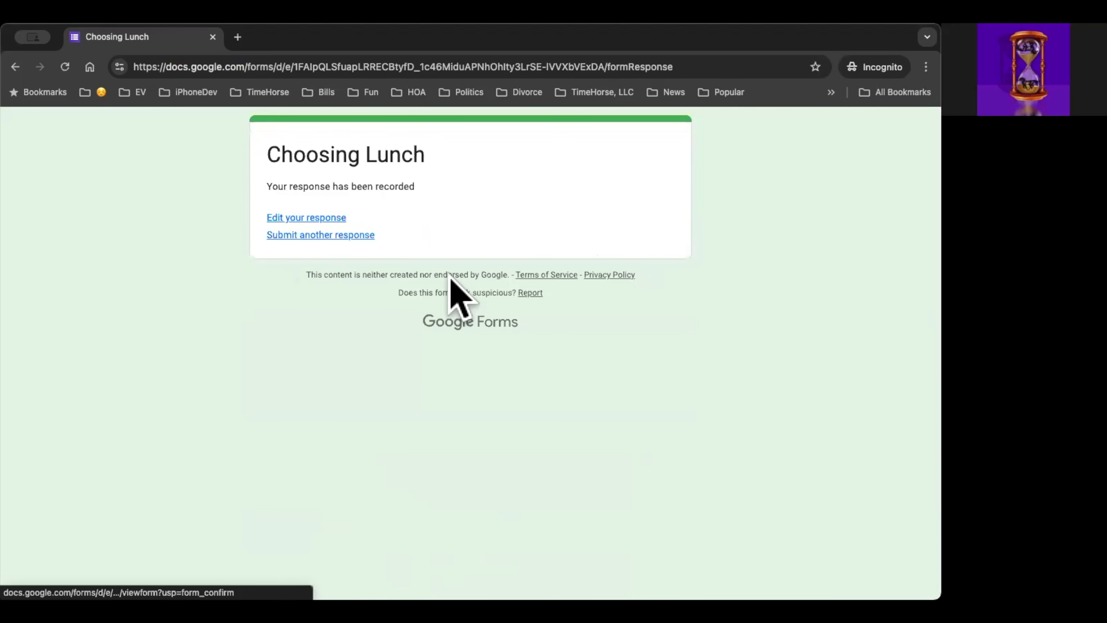
{"action": "left_click", "coordinate": [313, 461]}
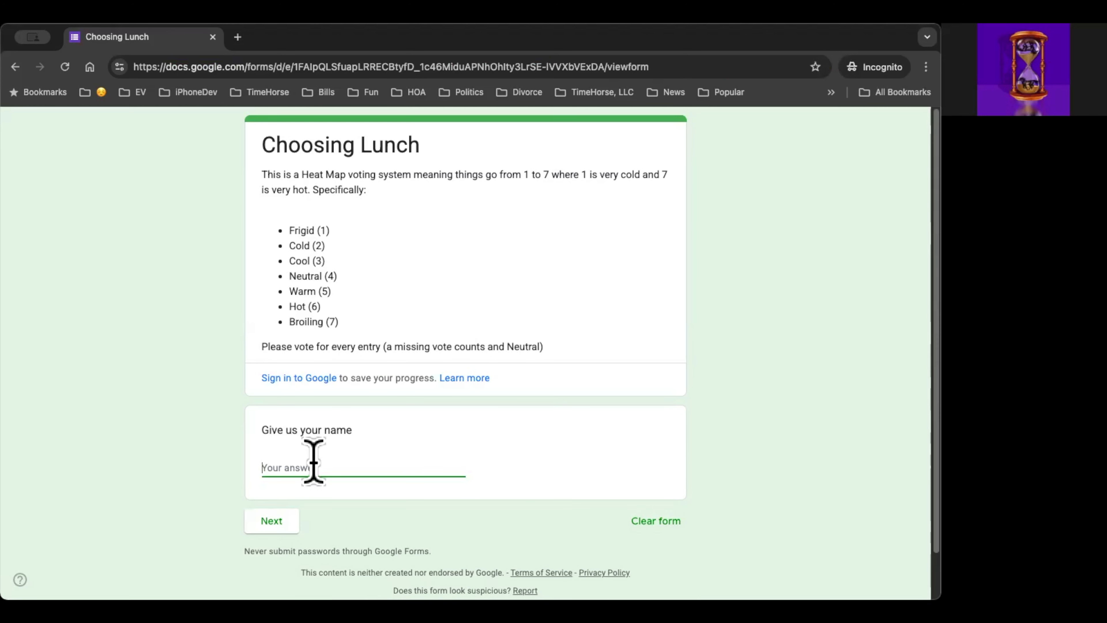
{"action": "type", "text": "Jeffrey"}
{"action": "left_click", "coordinate": [270, 523]}
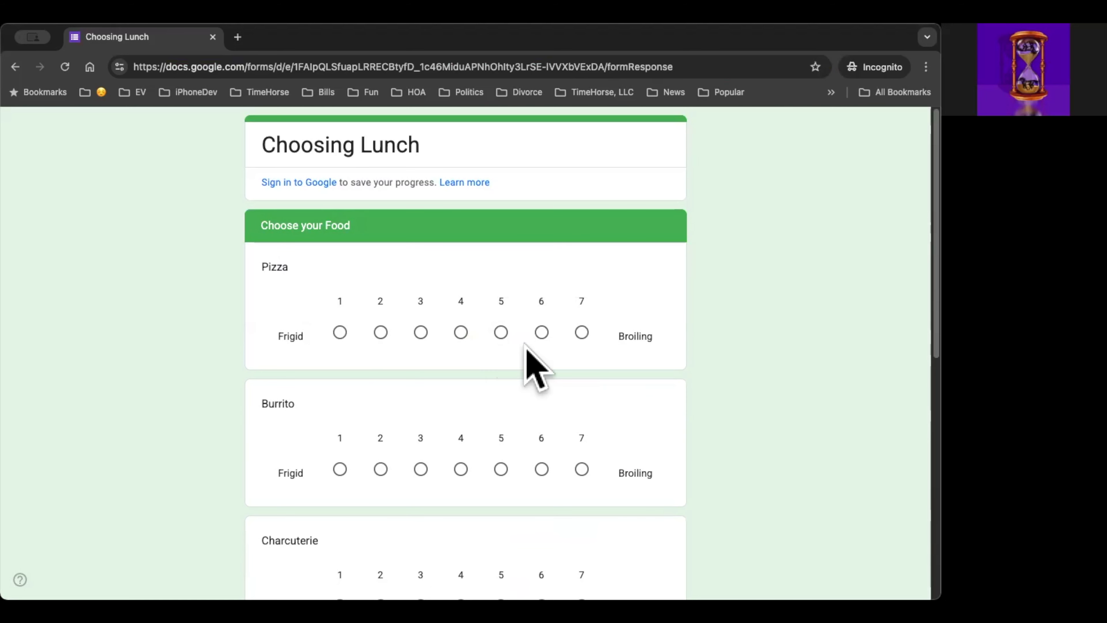
Step: Rate Pizza 6, Burrito 3 and Charcuterie 5 in the new response
{"action": "left_click", "coordinate": [542, 333]}
{"action": "scroll", "coordinate": [276, 468], "scroll_direction": "down", "scroll_amount": 3}
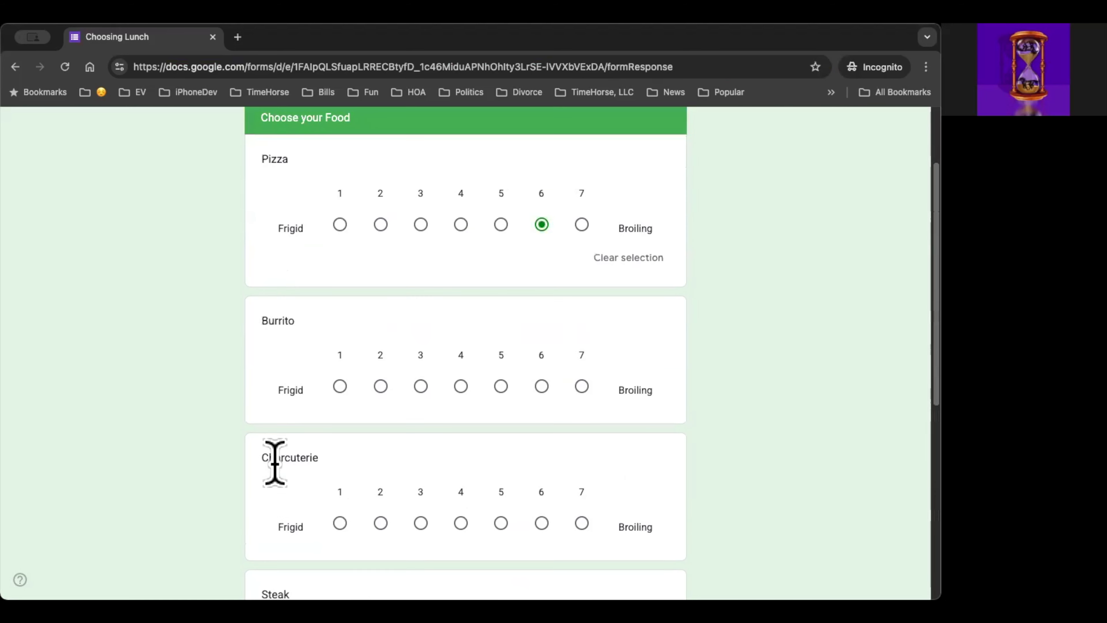
{"action": "left_click", "coordinate": [421, 386]}
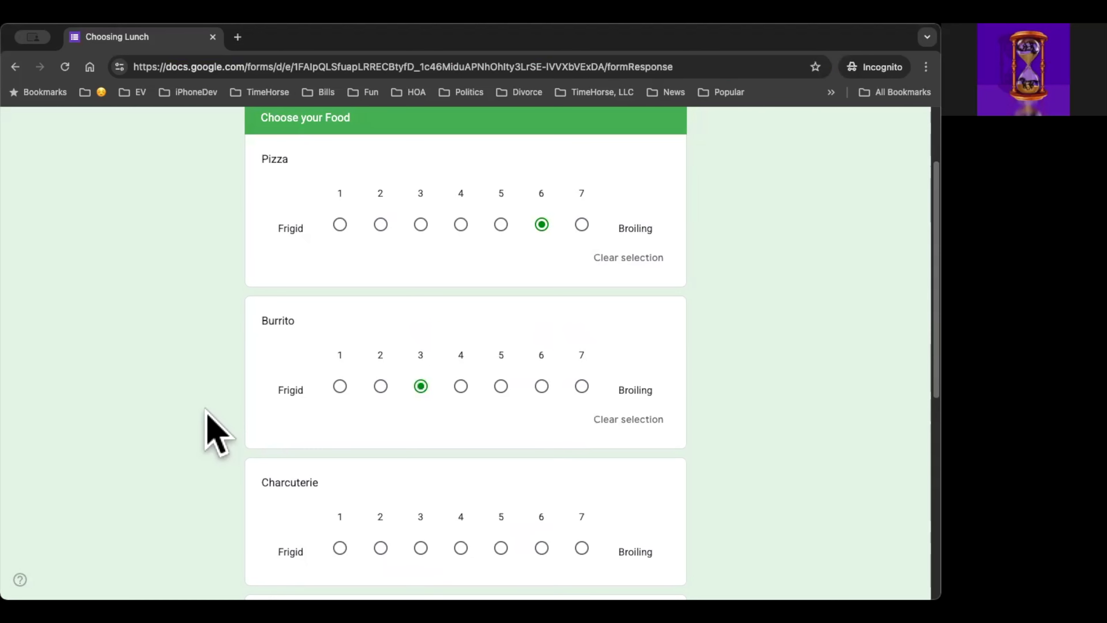
{"action": "scroll", "coordinate": [206, 410], "scroll_direction": "down", "scroll_amount": 4}
{"action": "scroll", "coordinate": [205, 410], "scroll_direction": "down", "scroll_amount": 1}
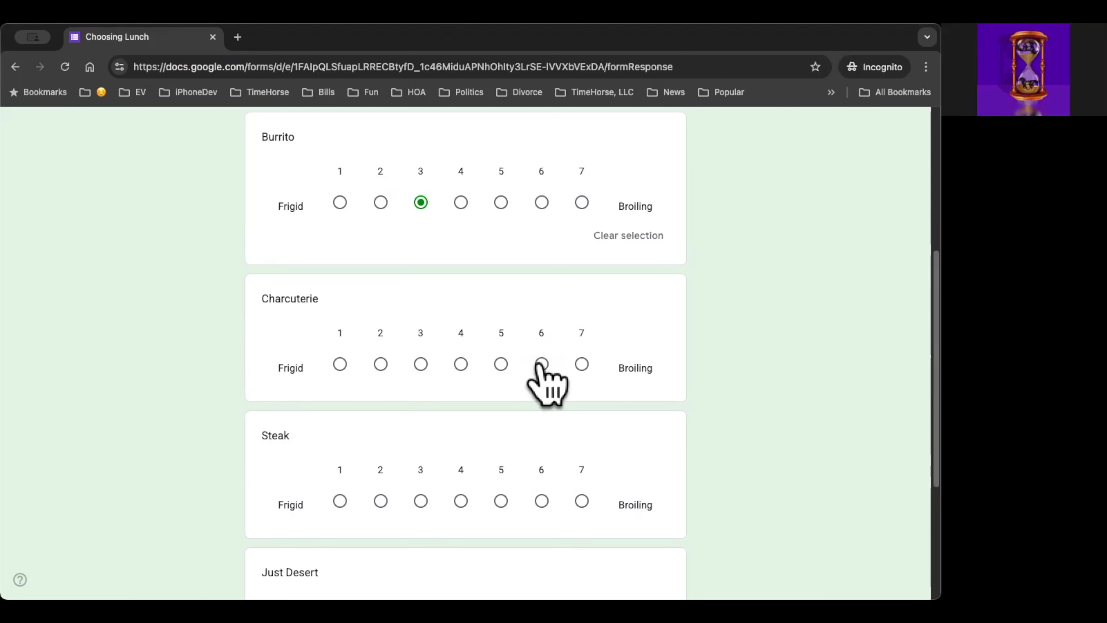
{"action": "left_click", "coordinate": [501, 365]}
Step: Rate Steak 2 and Just Desert 1, and submit the response
{"action": "scroll", "coordinate": [478, 417], "scroll_direction": "down", "scroll_amount": 5}
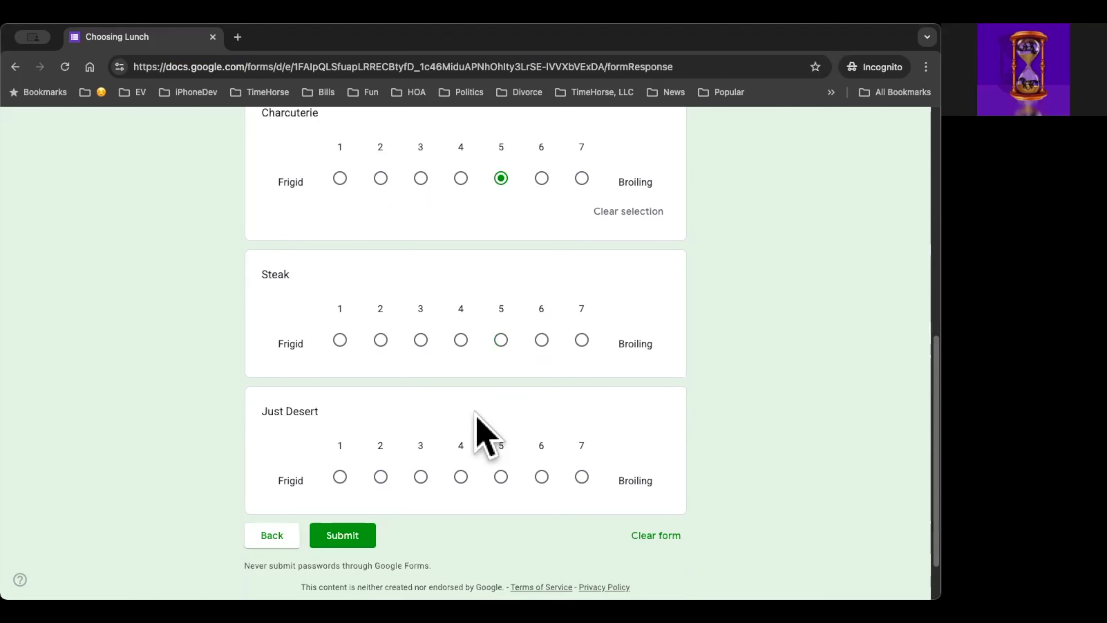
{"action": "scroll", "coordinate": [479, 347], "scroll_direction": "down", "scroll_amount": 1}
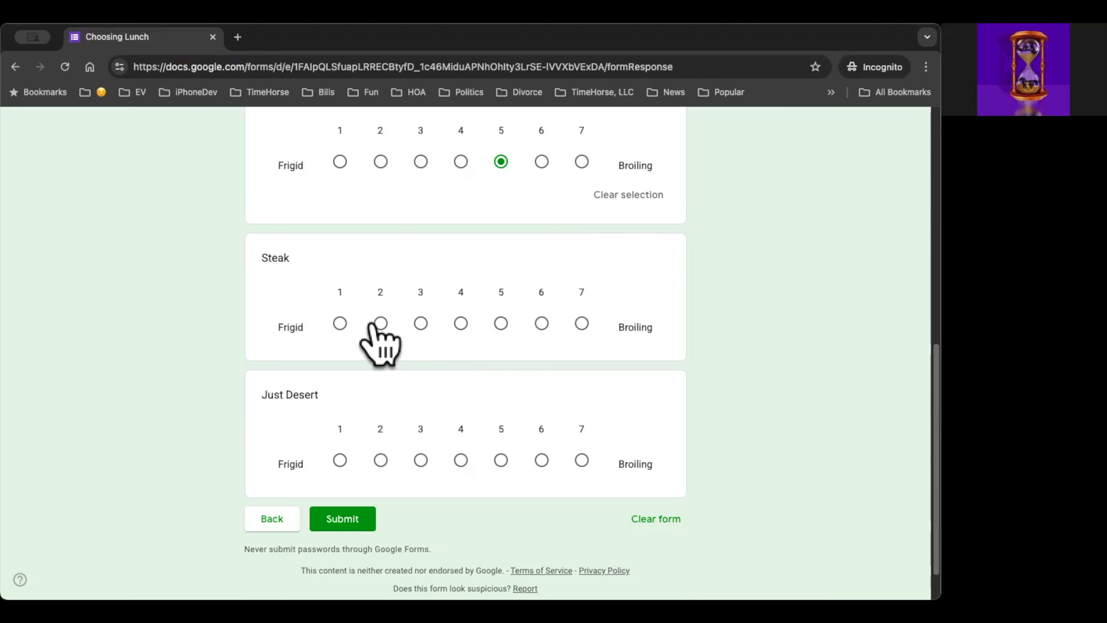
{"action": "left_click", "coordinate": [380, 323]}
{"action": "scroll", "coordinate": [425, 403], "scroll_direction": "down", "scroll_amount": 2}
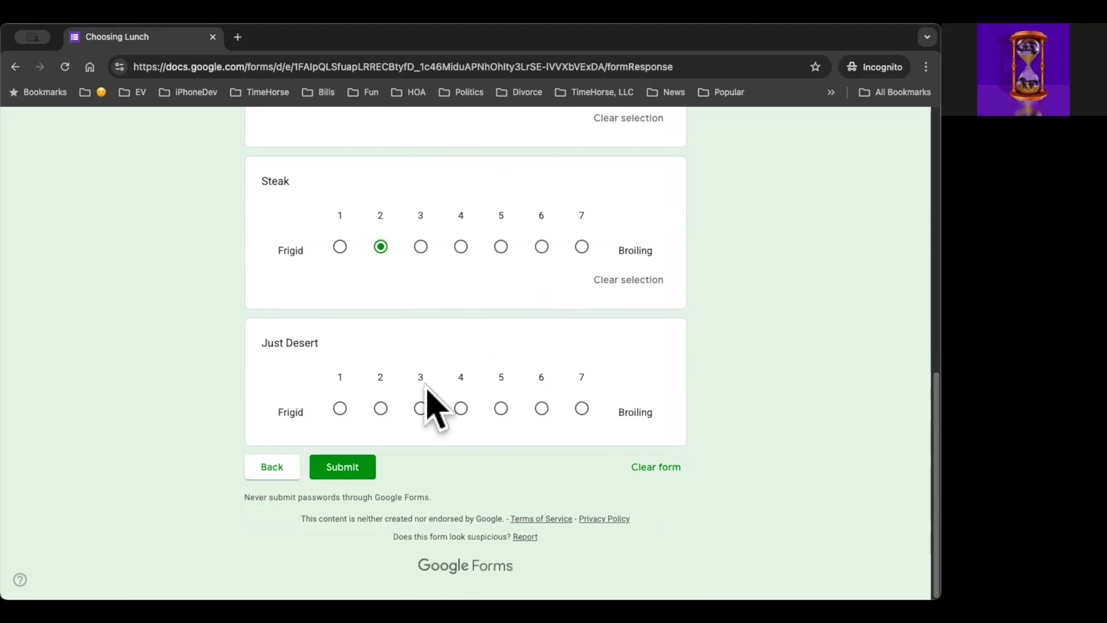
{"action": "left_click", "coordinate": [340, 412]}
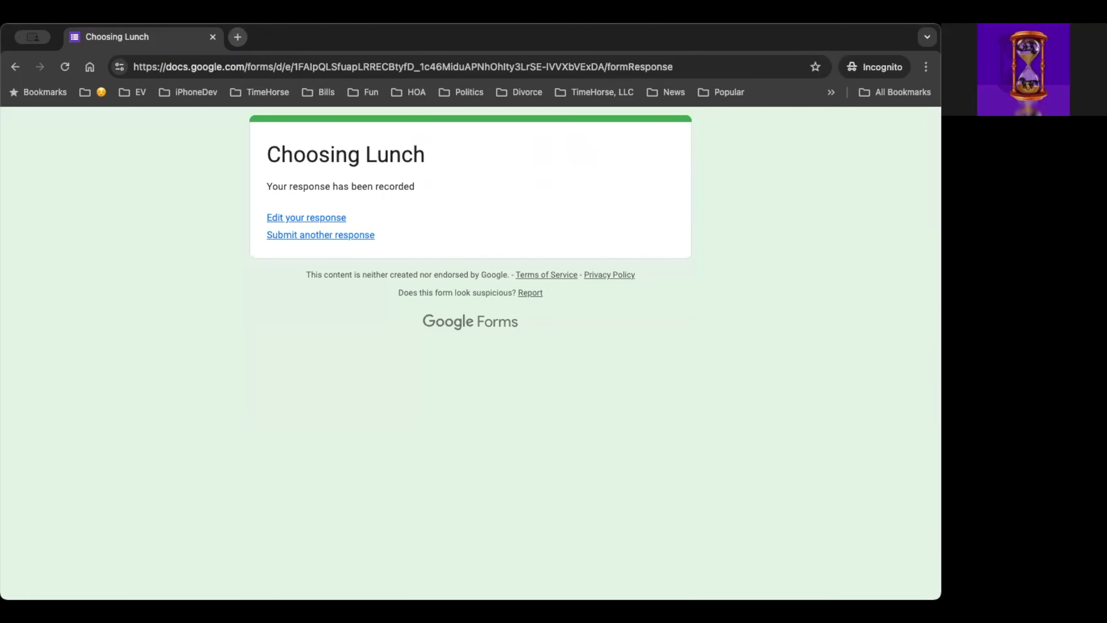
Step: Leave the respondent view and open the collected responses in the Choosing Lunch form editor
{"action": "left_click", "coordinate": [217, 49]}
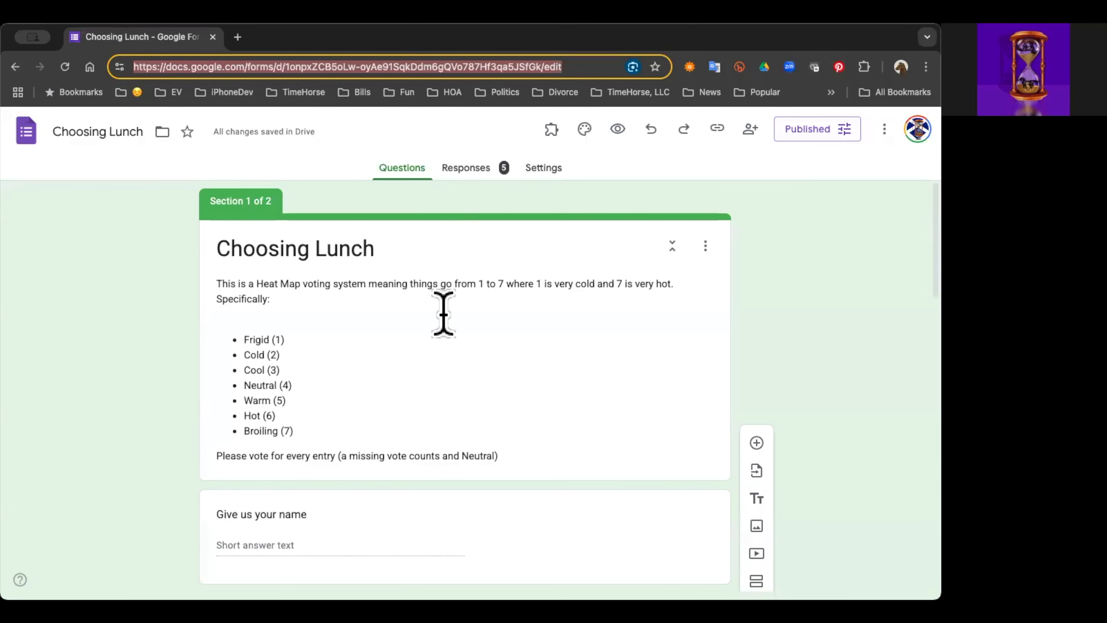
{"action": "scroll", "coordinate": [445, 314], "scroll_direction": "down", "scroll_amount": 1}
{"action": "left_click", "coordinate": [469, 170]}
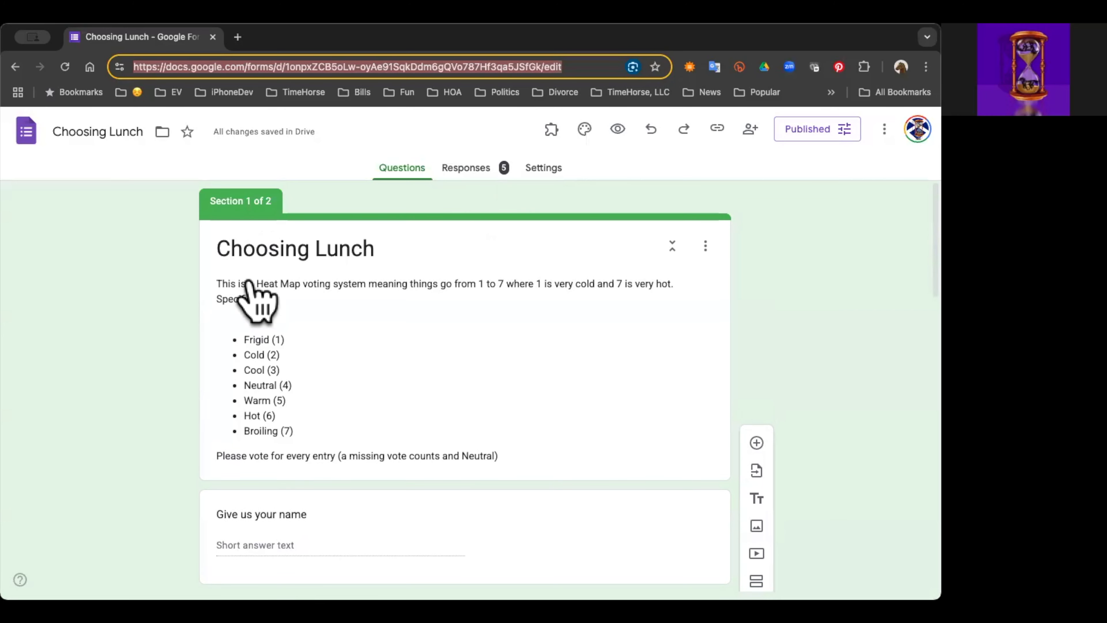
Step: Examine the response summary, from the list of respondents' names to the rating charts for the foods
{"action": "scroll", "coordinate": [375, 371], "scroll_direction": "down", "scroll_amount": 3}
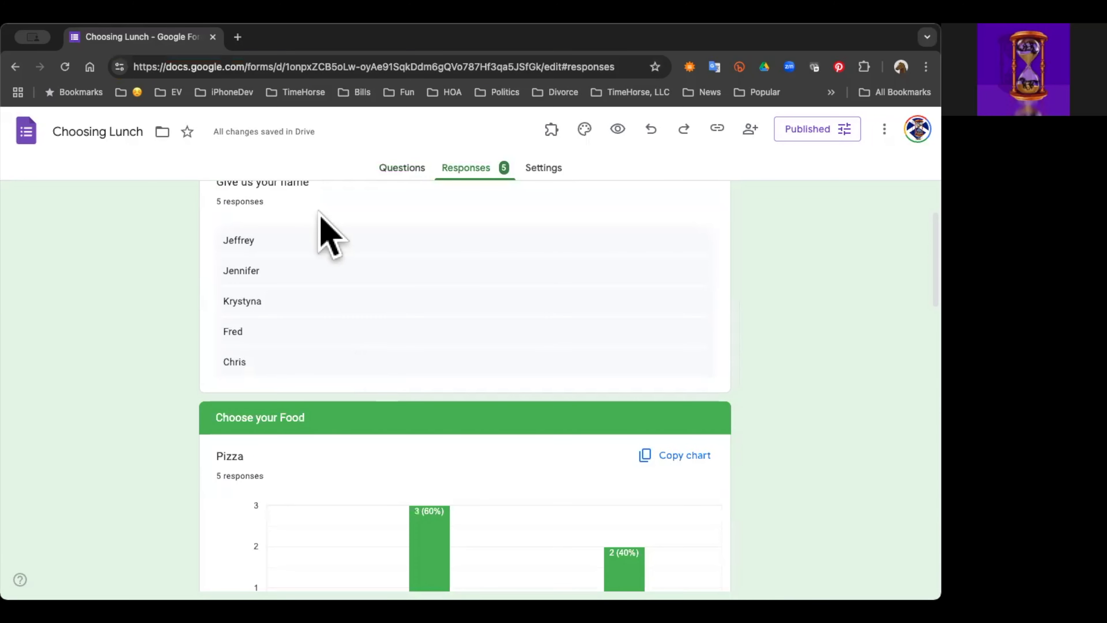
{"action": "scroll", "coordinate": [311, 305], "scroll_direction": "up", "scroll_amount": 1}
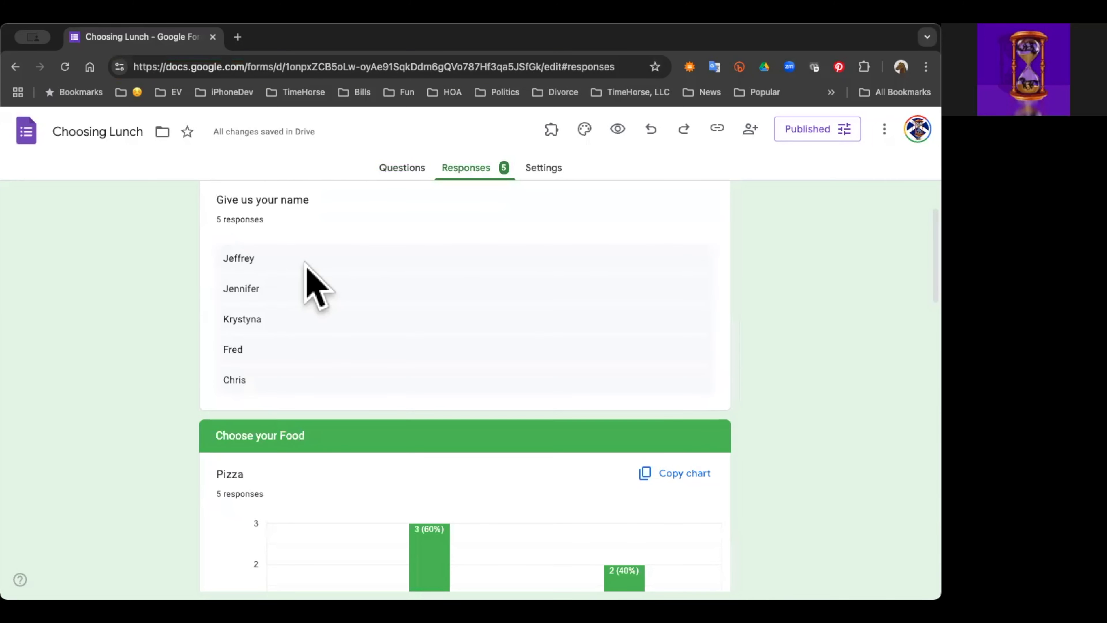
{"action": "scroll", "coordinate": [315, 340], "scroll_direction": "down", "scroll_amount": 1}
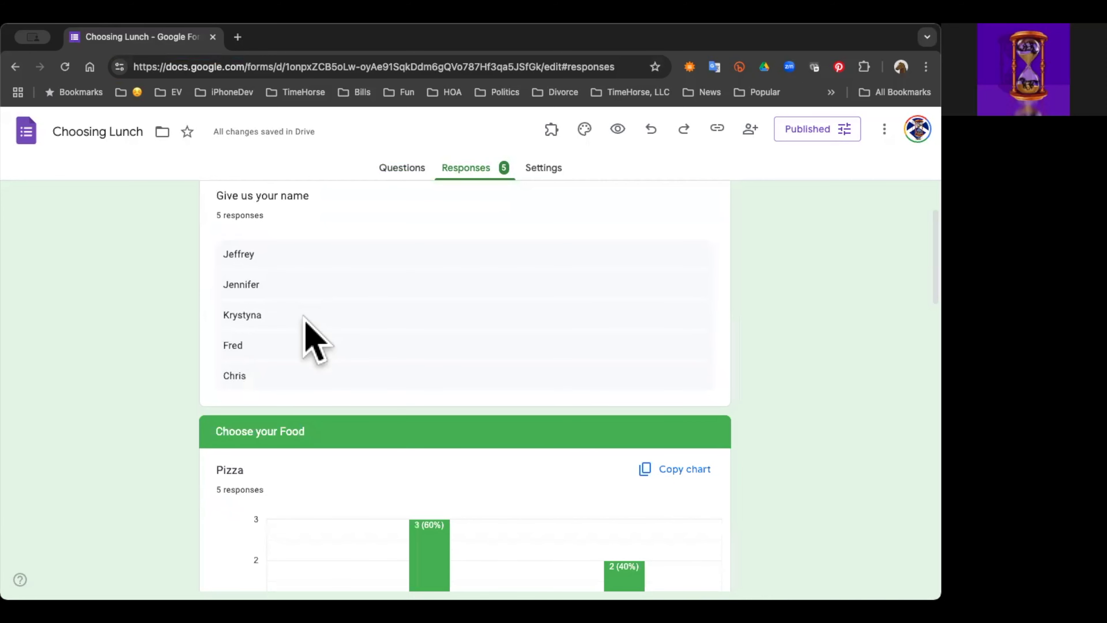
{"action": "scroll", "coordinate": [315, 341], "scroll_direction": "up", "scroll_amount": 1}
{"action": "scroll", "coordinate": [315, 340], "scroll_direction": "up", "scroll_amount": 2}
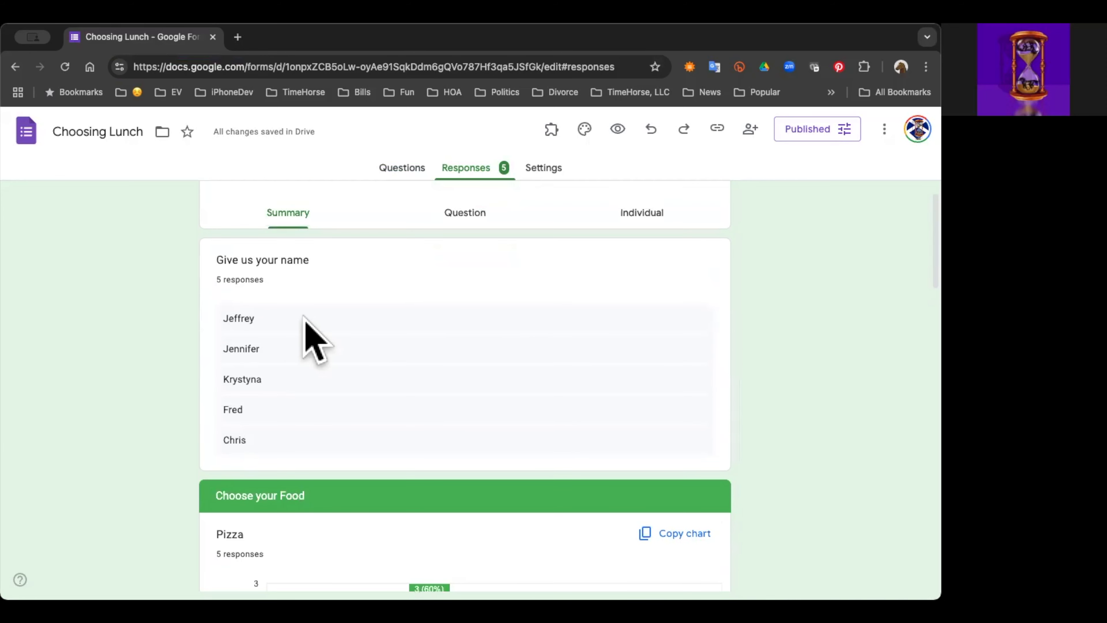
{"action": "scroll", "coordinate": [315, 340], "scroll_direction": "down", "scroll_amount": 3}
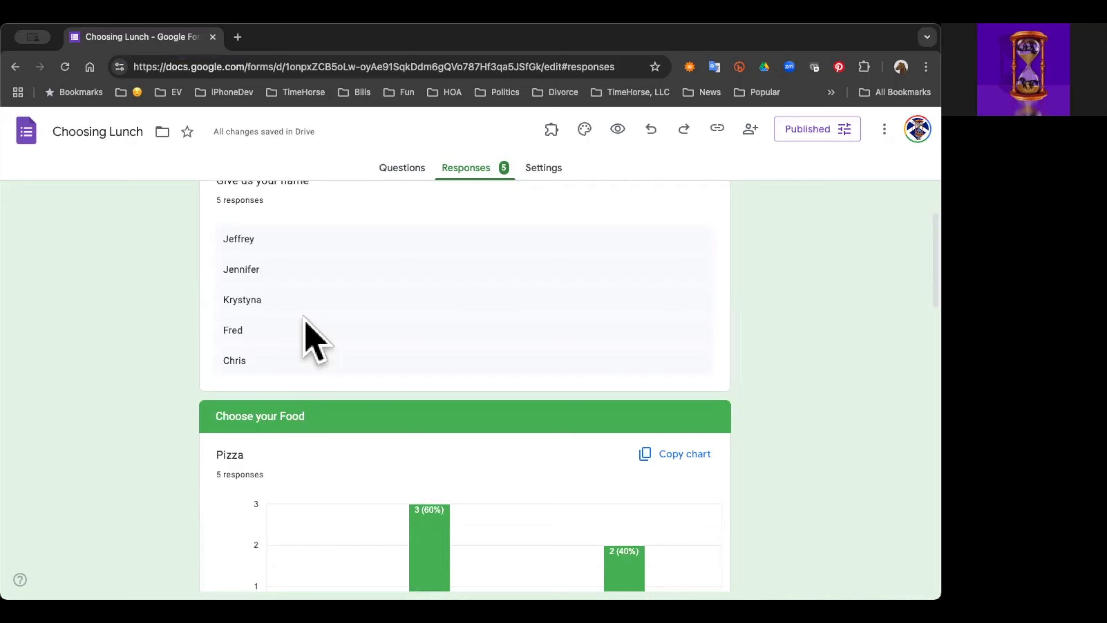
{"action": "scroll", "coordinate": [315, 340], "scroll_direction": "down", "scroll_amount": 3}
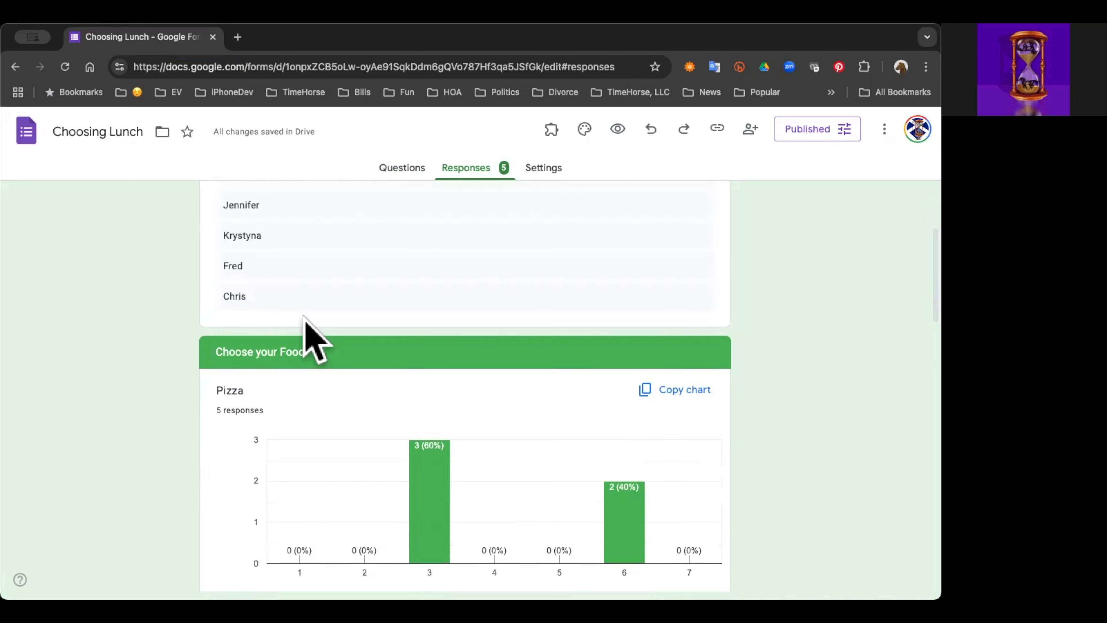
{"action": "scroll", "coordinate": [315, 340], "scroll_direction": "down", "scroll_amount": 9}
{"action": "scroll", "coordinate": [315, 340], "scroll_direction": "up", "scroll_amount": 2}
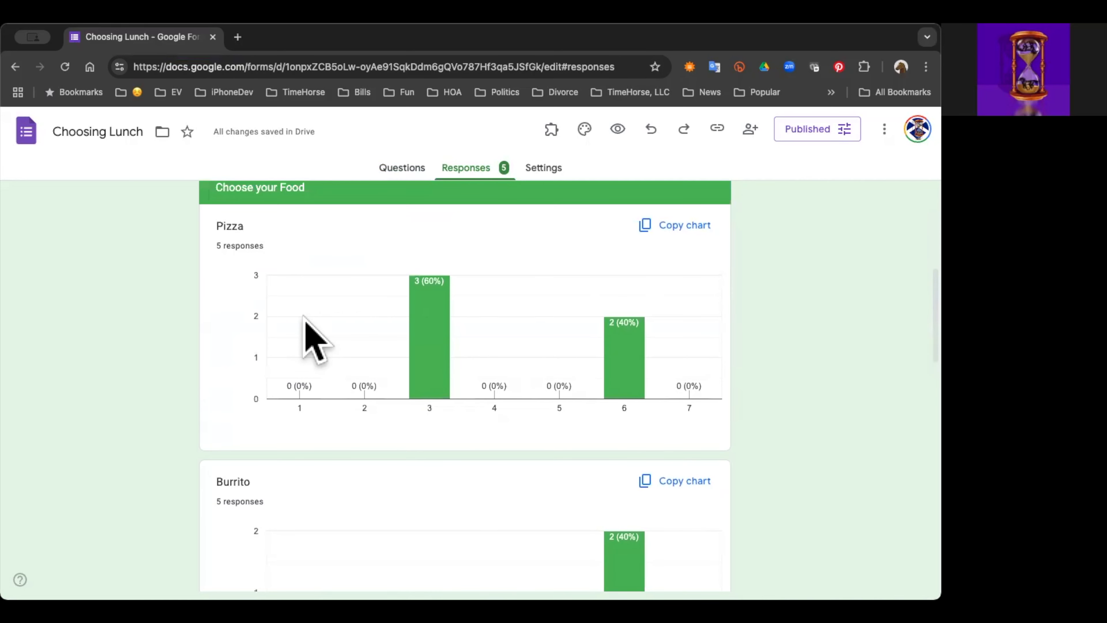
{"action": "scroll", "coordinate": [315, 340], "scroll_direction": "up", "scroll_amount": 1}
{"action": "scroll", "coordinate": [315, 340], "scroll_direction": "down", "scroll_amount": 19}
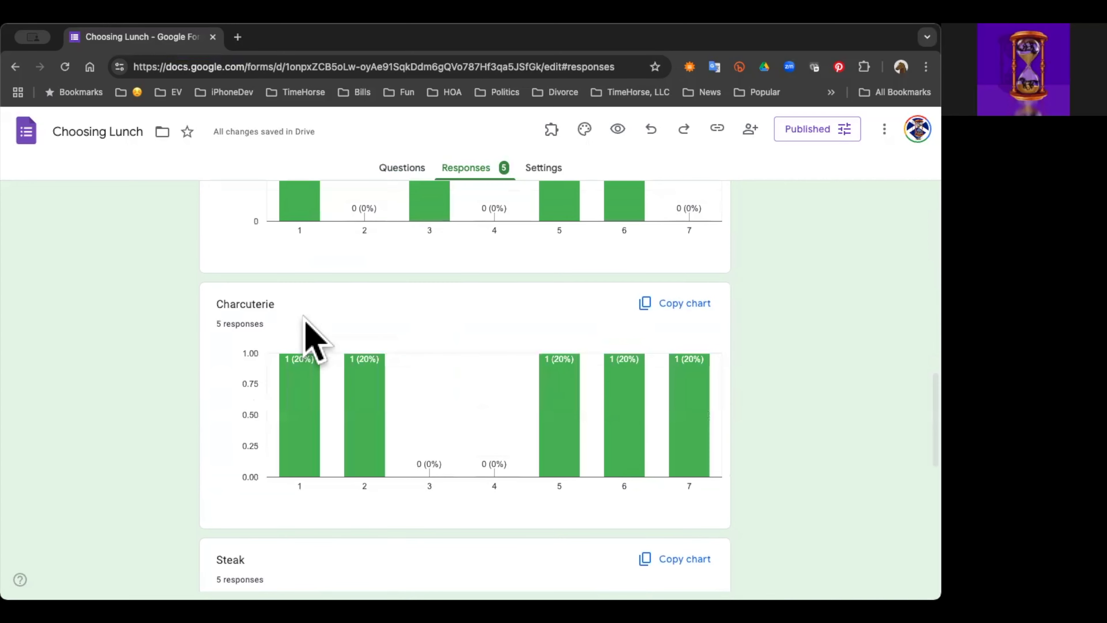
{"action": "scroll", "coordinate": [315, 340], "scroll_direction": "down", "scroll_amount": 20}
{"action": "scroll", "coordinate": [304, 315], "scroll_direction": "up", "scroll_amount": 20}
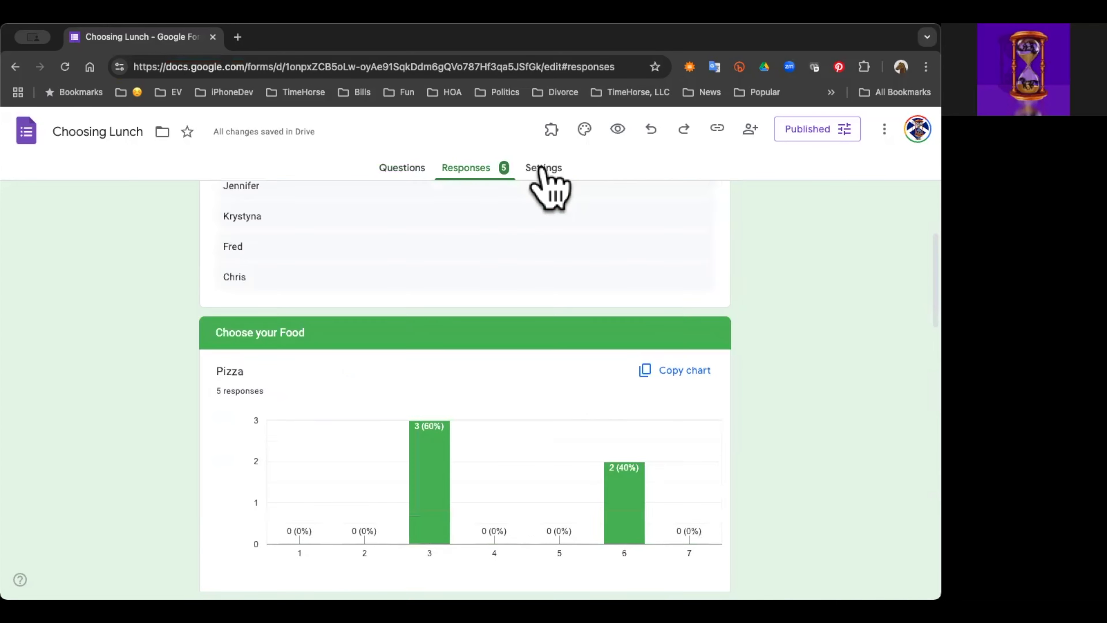
Step: View the responses grouped by question, and look through the first individual response
{"action": "left_click", "coordinate": [464, 262]}
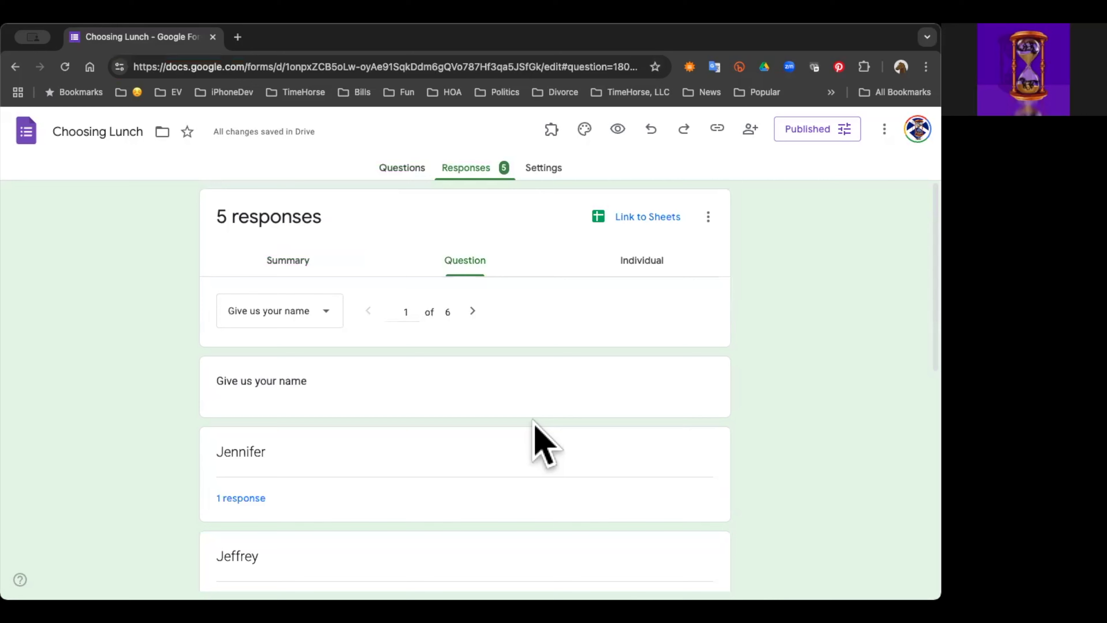
{"action": "scroll", "coordinate": [537, 424], "scroll_direction": "down", "scroll_amount": 19}
{"action": "scroll", "coordinate": [533, 420], "scroll_direction": "up", "scroll_amount": 19}
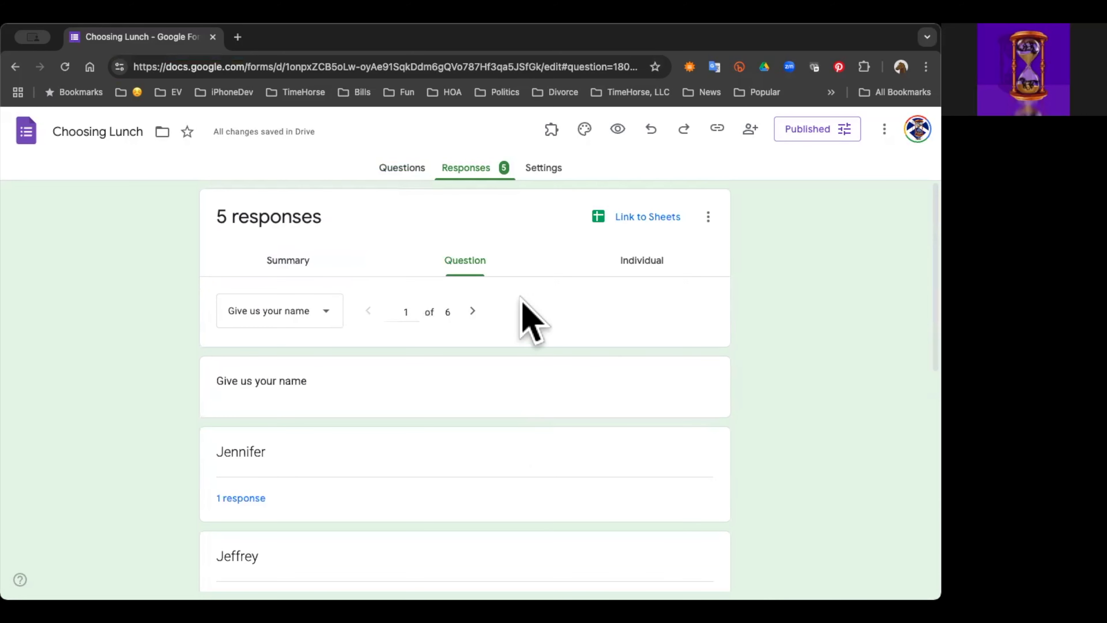
{"action": "left_click", "coordinate": [643, 261]}
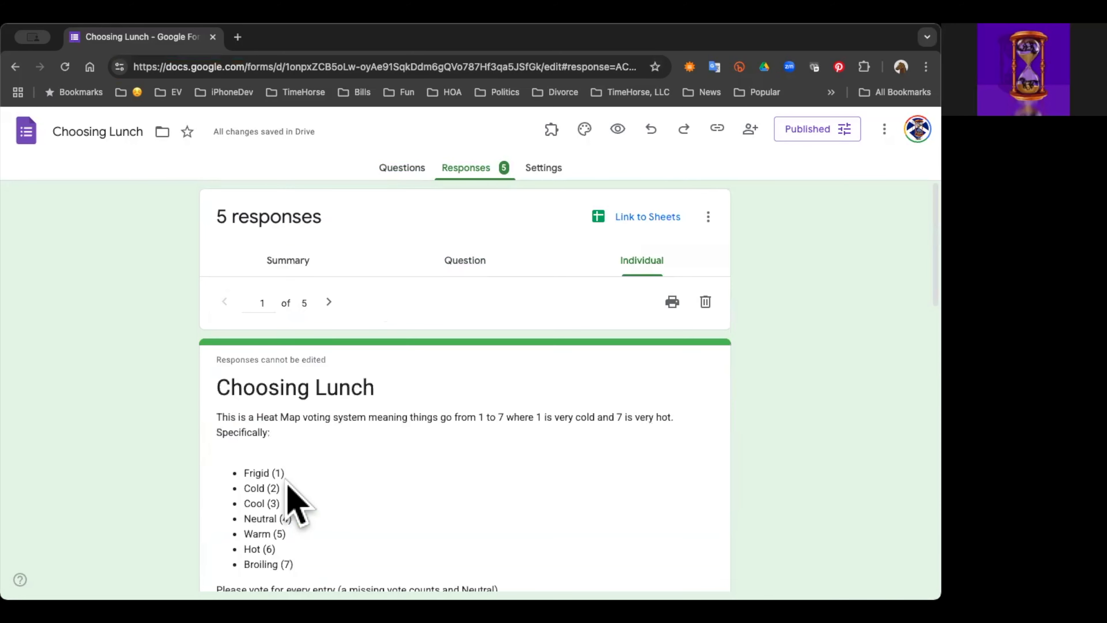
{"action": "scroll", "coordinate": [290, 499], "scroll_direction": "down", "scroll_amount": 6}
{"action": "scroll", "coordinate": [291, 504], "scroll_direction": "up", "scroll_amount": 6}
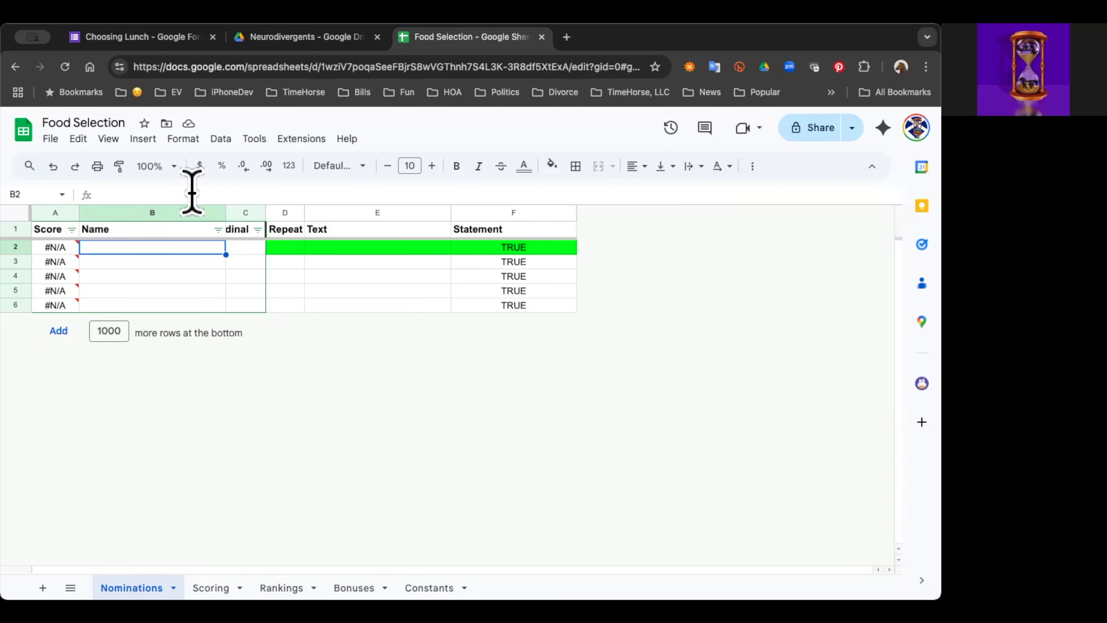
Step: Link the Choosing Lunch form's responses to the existing Food Selection spreadsheet and dismiss the table formatting tip there
{"action": "left_click", "coordinate": [136, 38]}
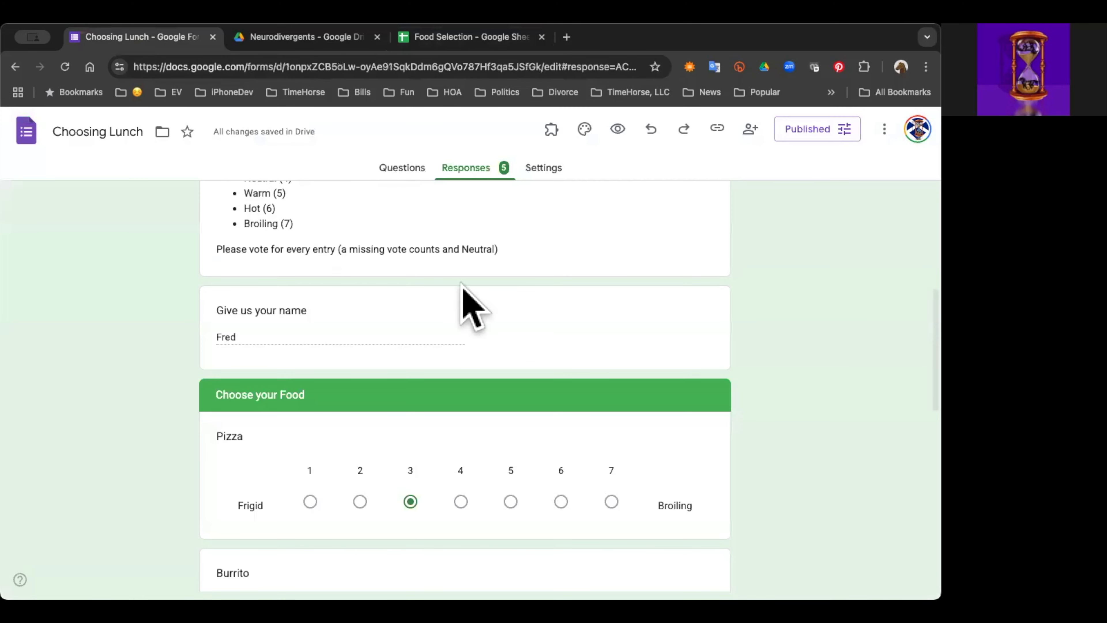
{"action": "scroll", "coordinate": [611, 238], "scroll_direction": "up", "scroll_amount": 8}
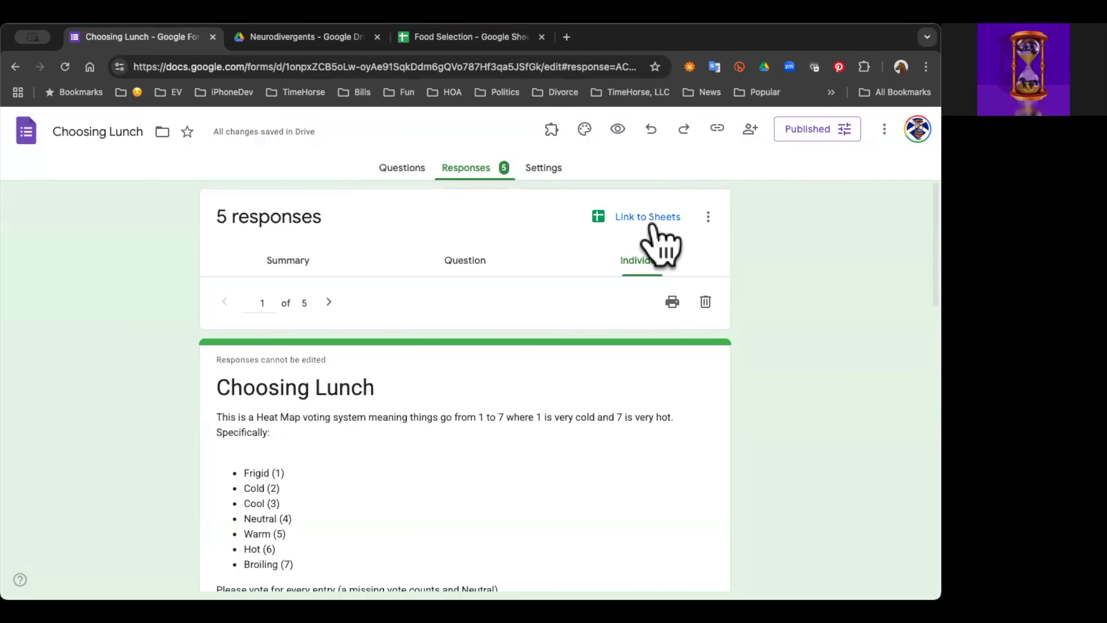
{"action": "left_click", "coordinate": [656, 216]}
{"action": "left_click", "coordinate": [335, 251]}
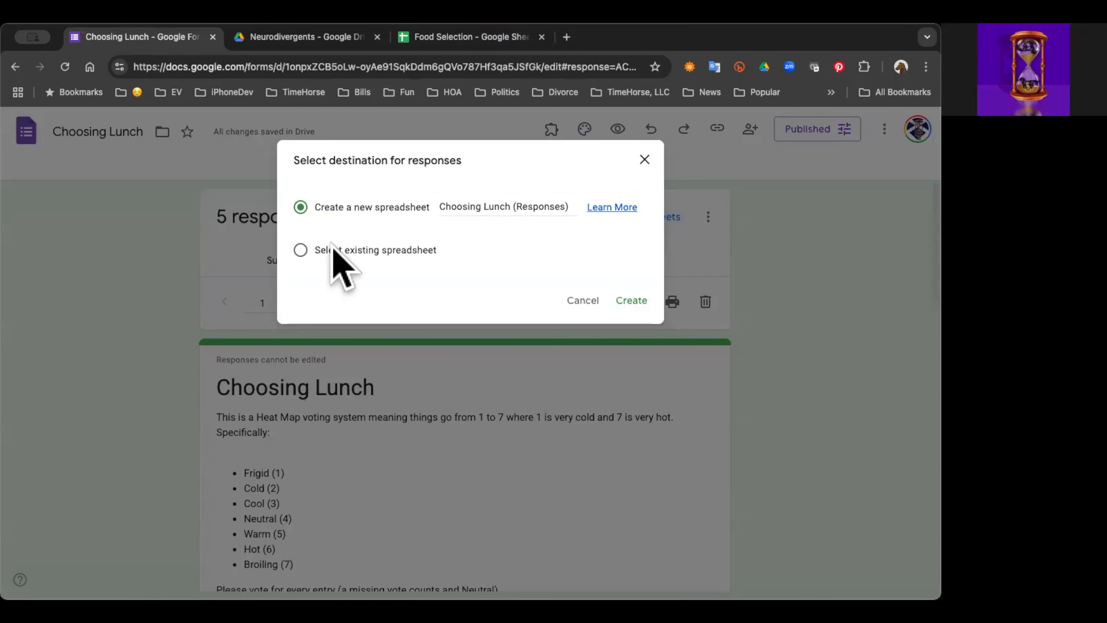
{"action": "left_click", "coordinate": [633, 301]}
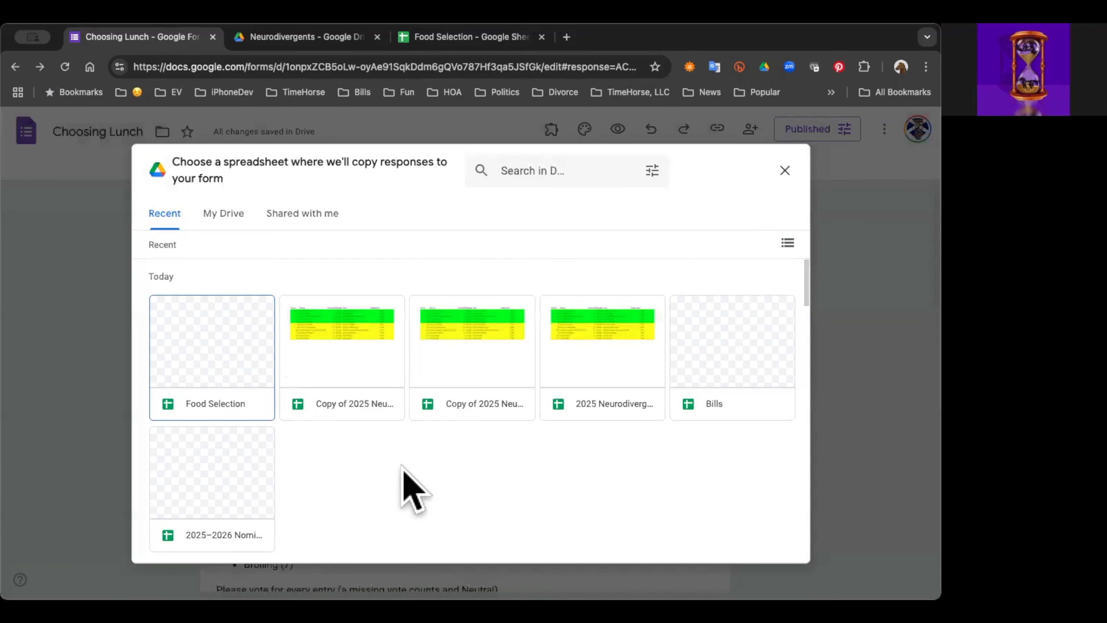
{"action": "left_click", "coordinate": [212, 371]}
{"action": "left_click", "coordinate": [770, 545]}
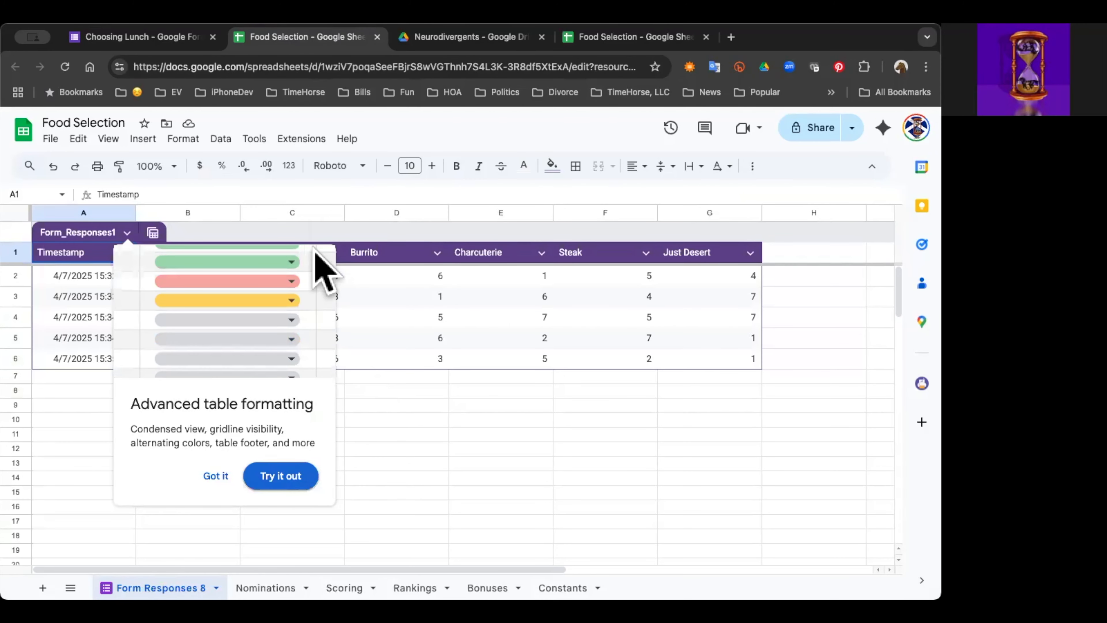
{"action": "left_click", "coordinate": [320, 262]}
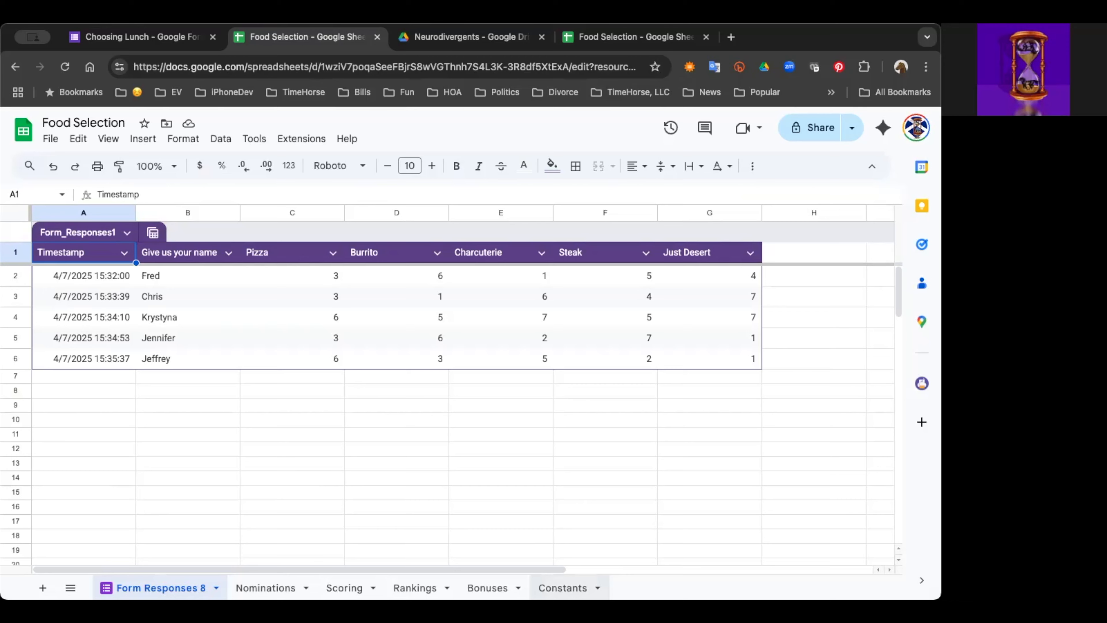
{"action": "left_click", "coordinate": [562, 587]}
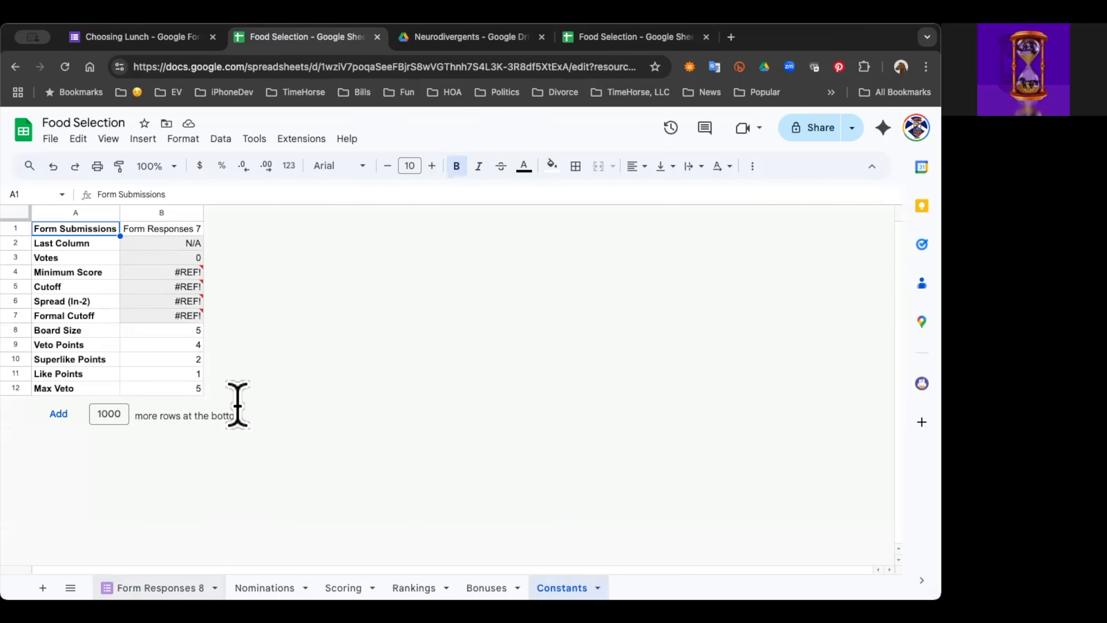
{"action": "left_click", "coordinate": [199, 229]}
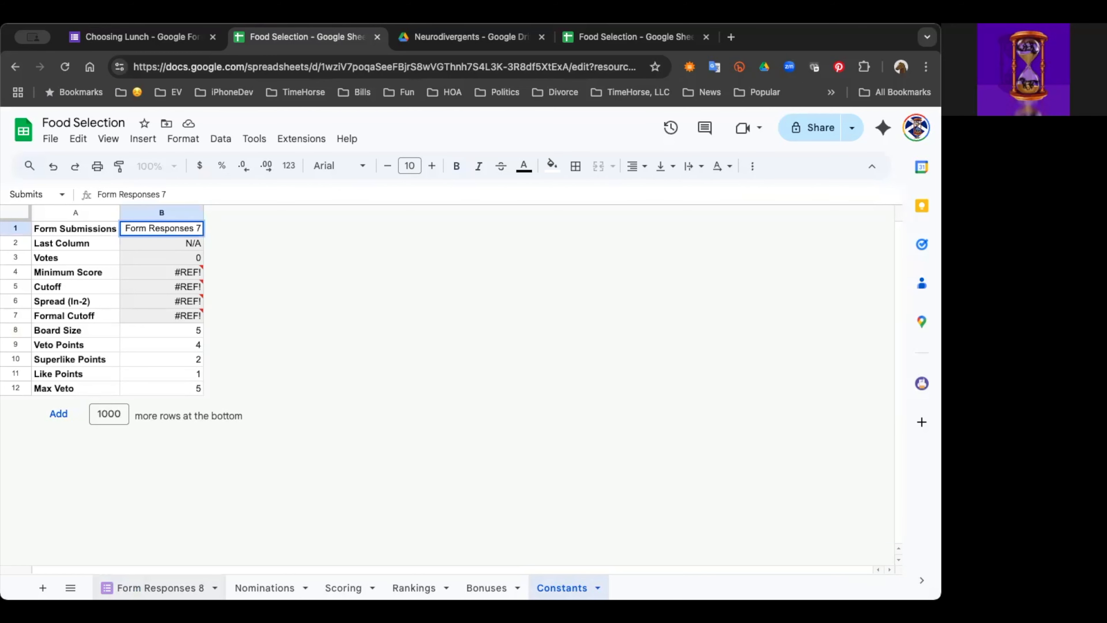
{"action": "left_click", "coordinate": [157, 587]}
{"action": "right_click", "coordinate": [157, 588]}
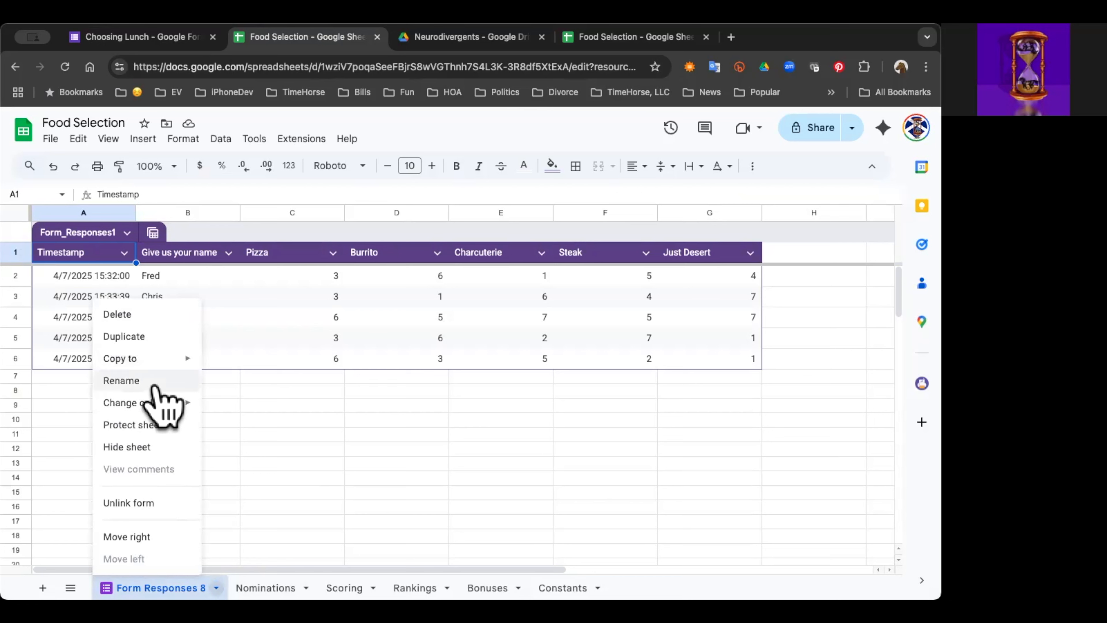
{"action": "left_click", "coordinate": [177, 384]}
{"action": "left_click", "coordinate": [395, 449]}
Step: Set the Form Submissions value on the Constants sheet to Form Responses 8
{"action": "left_click", "coordinate": [563, 588]}
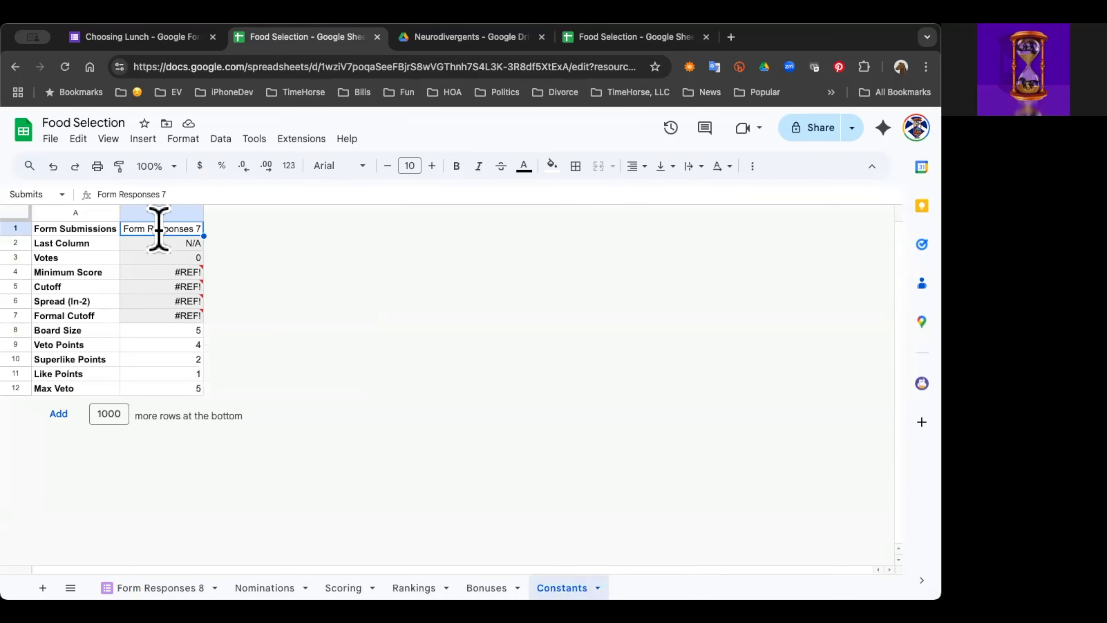
{"action": "double_click", "coordinate": [158, 229]}
{"action": "key", "text": "BackSpace"}
{"action": "type", "text": "8"}
{"action": "key", "text": "Return"}
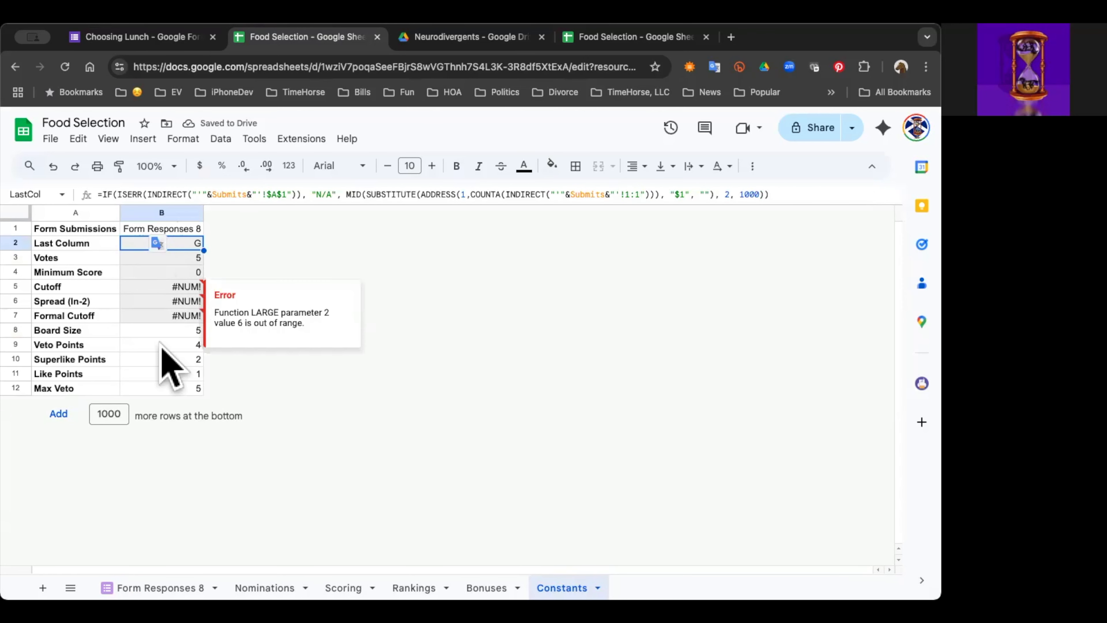
Step: Examine the Cutoff, Votes and Last Column formulas on the Constants sheet, and compare them with the Form Responses 8 table
{"action": "left_click", "coordinate": [148, 286]}
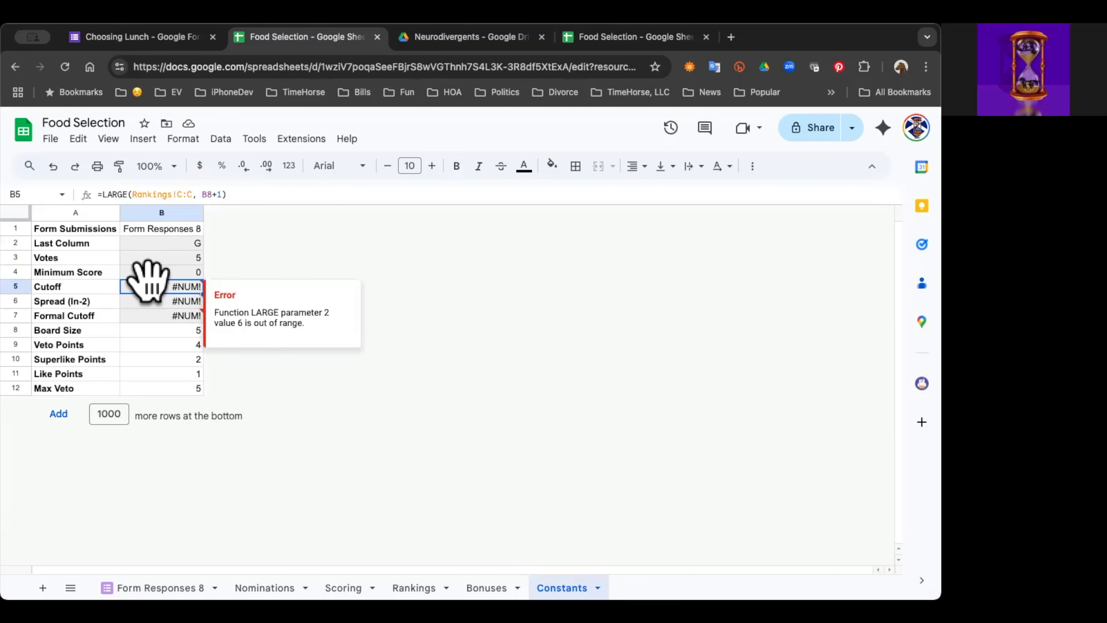
{"action": "key", "text": "Down"}
{"action": "key", "text": "Up"}
{"action": "key", "text": "Up"}
{"action": "key", "text": "Up"}
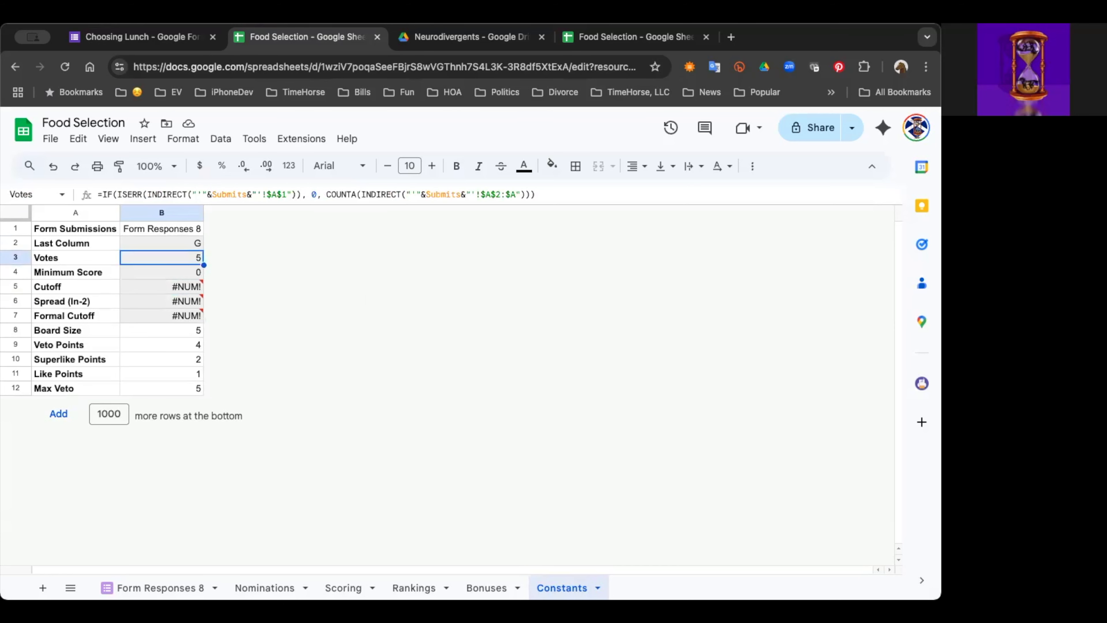
{"action": "key", "text": "Up"}
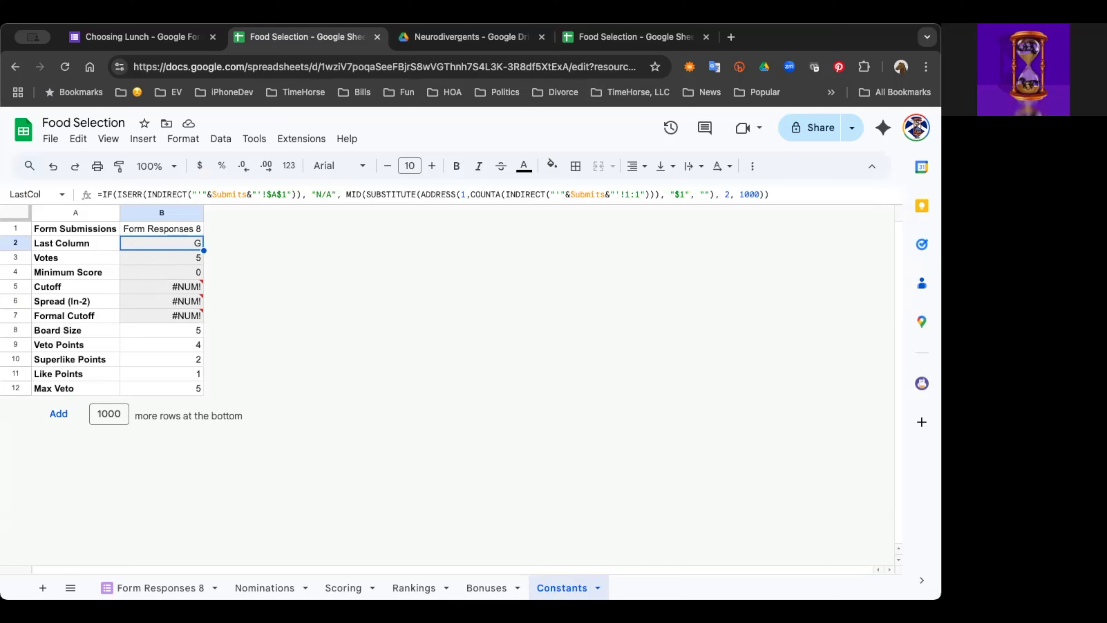
{"action": "key", "text": "Down"}
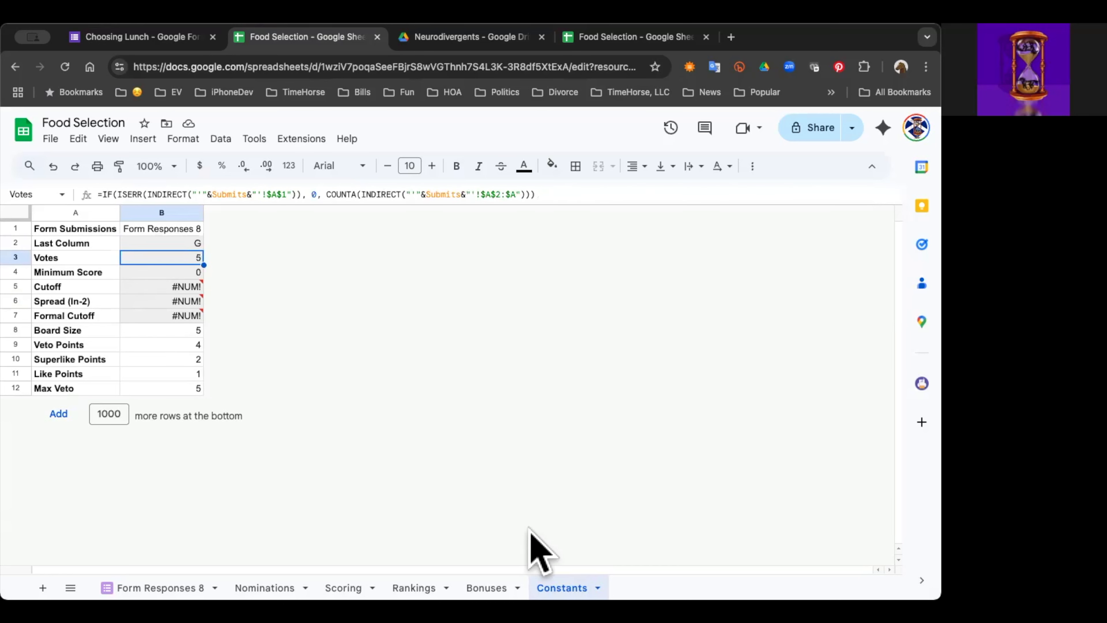
{"action": "left_click", "coordinate": [161, 588]}
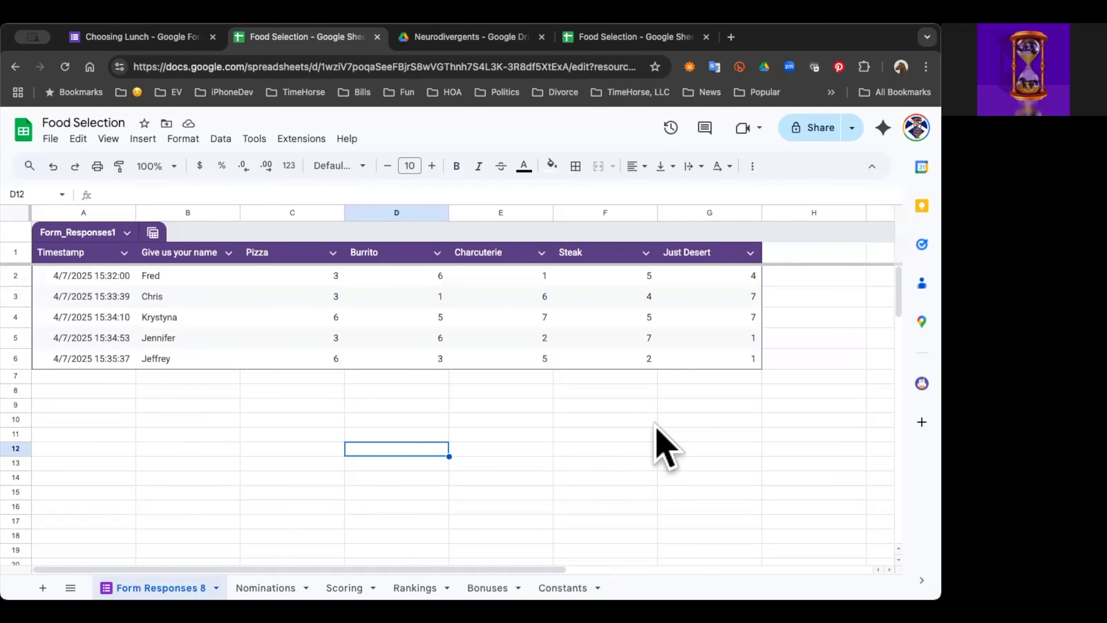
Step: Change the Board Size label in cell A8 of the Constants sheet to Food Choices
{"action": "left_click", "coordinate": [562, 588]}
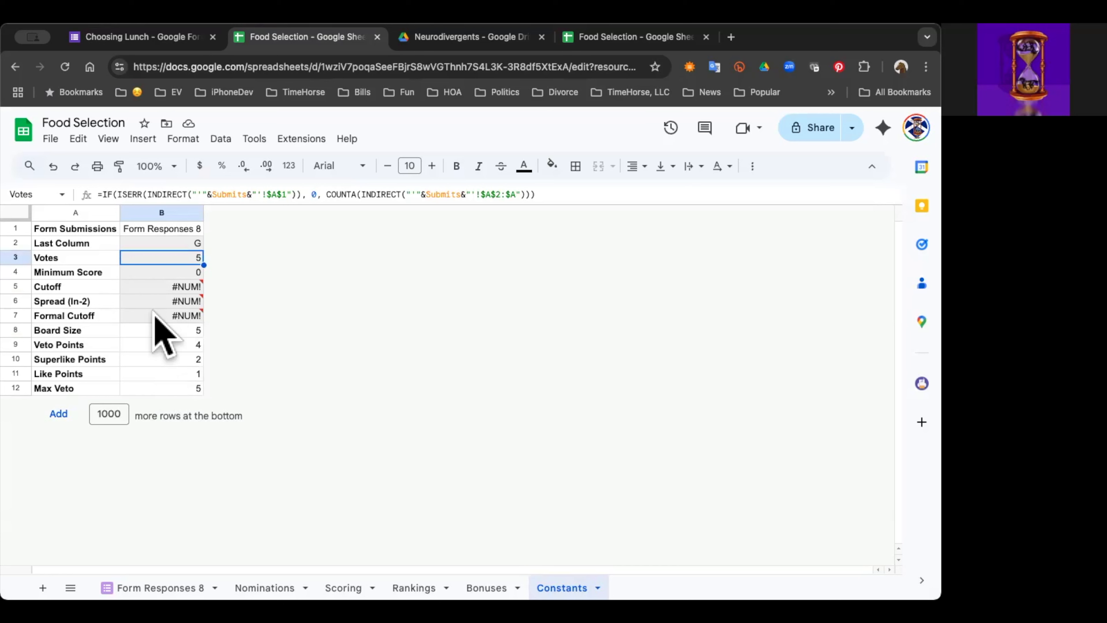
{"action": "double_click", "coordinate": [89, 329]}
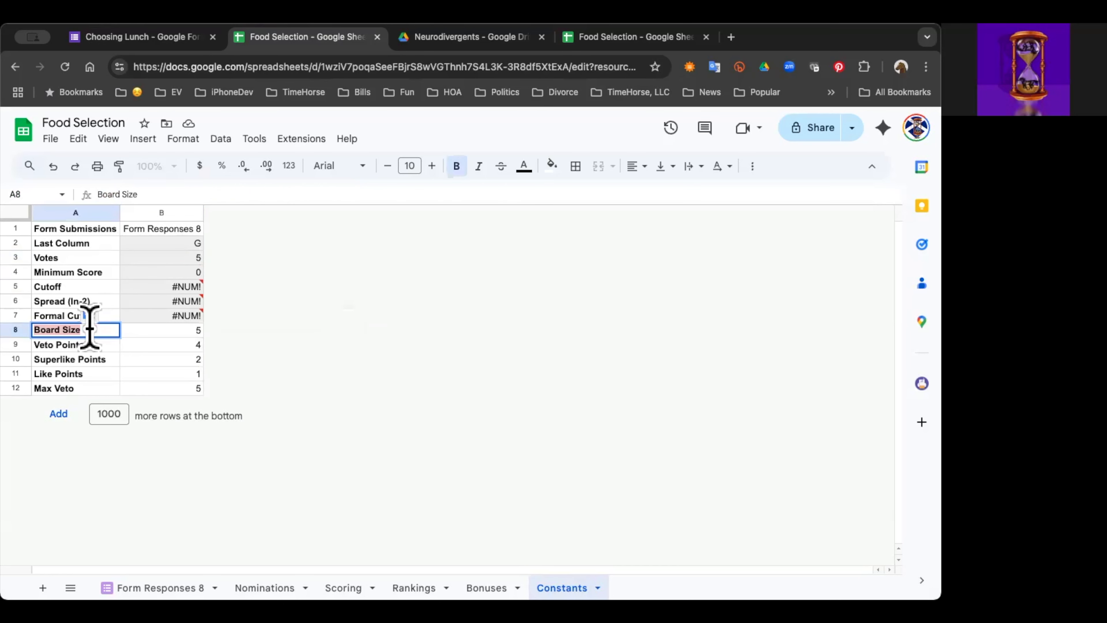
{"action": "type", "text": "Food"}
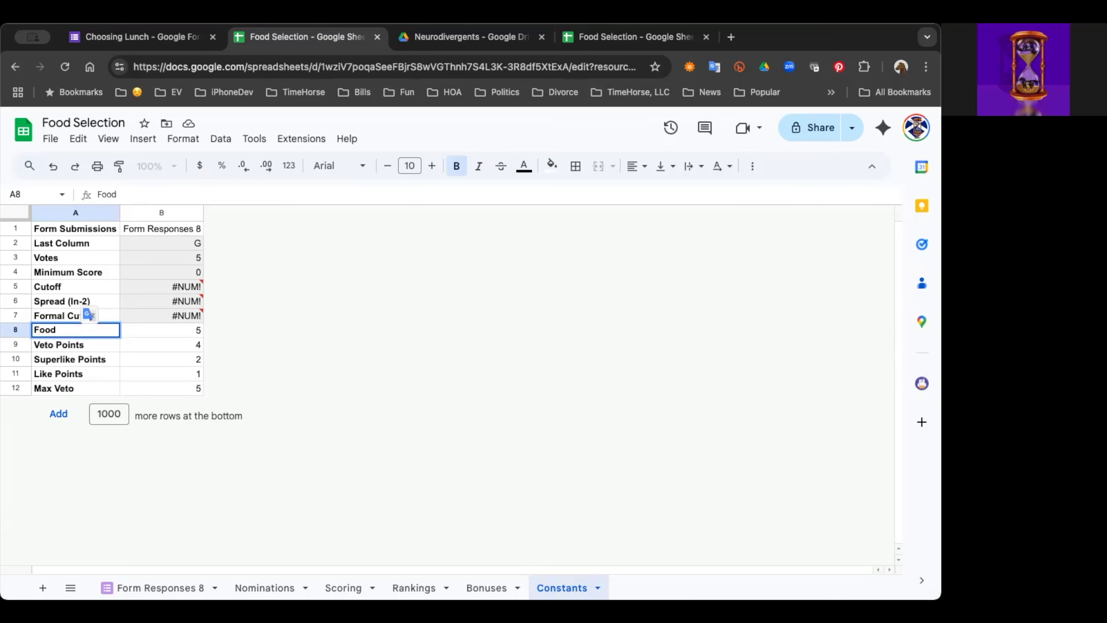
{"action": "type", "text": " Choice"}
{"action": "key", "text": "BackSpace"}
{"action": "key", "text": "BackSpace"}
{"action": "type", "text": "es"}
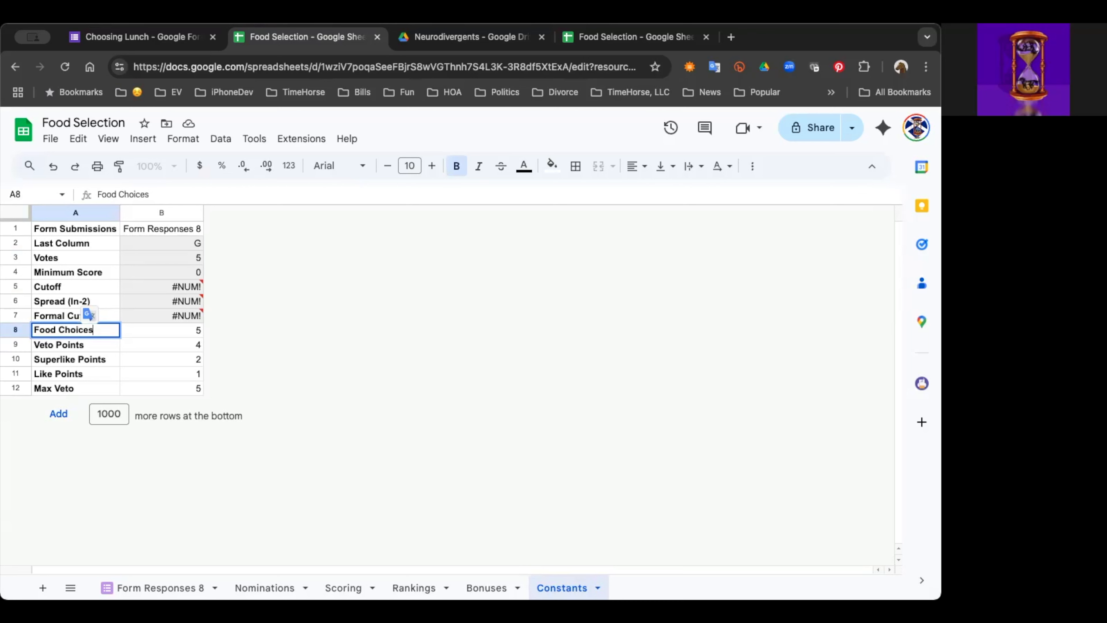
Step: Set the Food Choices value in cell B8 to 1
{"action": "left_click", "coordinate": [162, 330]}
{"action": "type", "text": "1"}
{"action": "key", "text": "Return"}
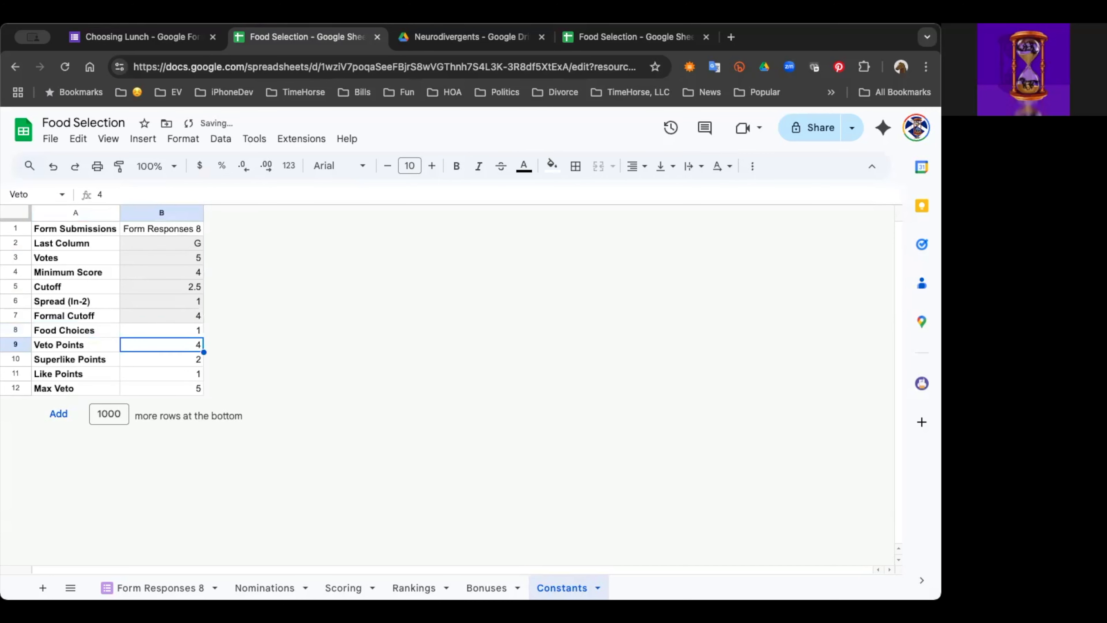
{"action": "key", "text": "Up"}
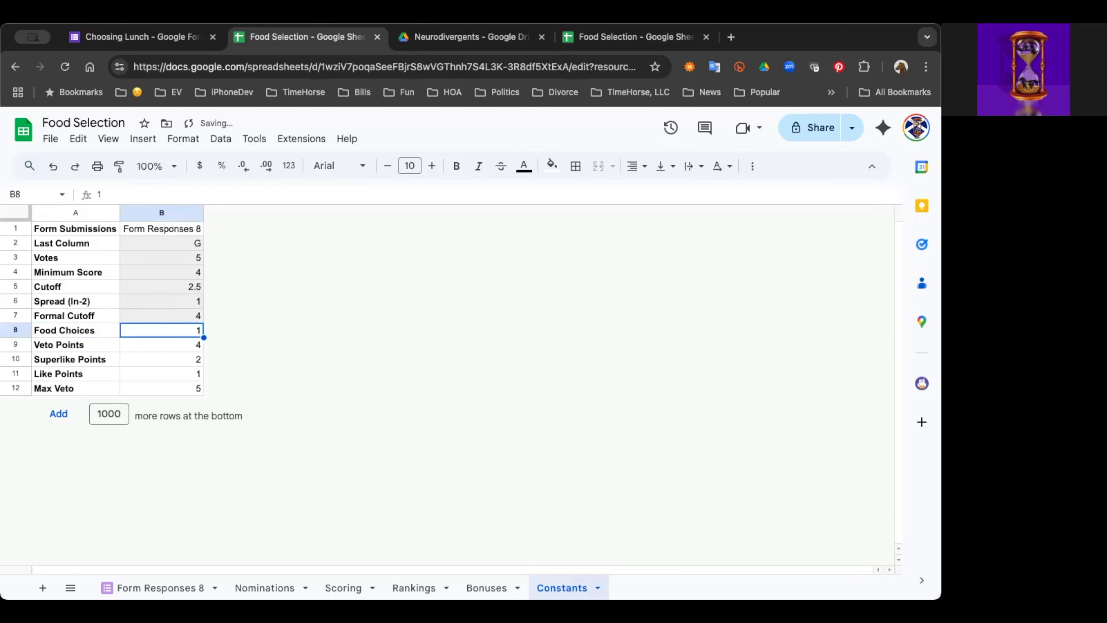
Step: Examine the formulas behind Votes, Minimum Score, Cutoff, Spread and Formal Cutoff, ending at the Food Choices value
{"action": "left_click", "coordinate": [161, 257]}
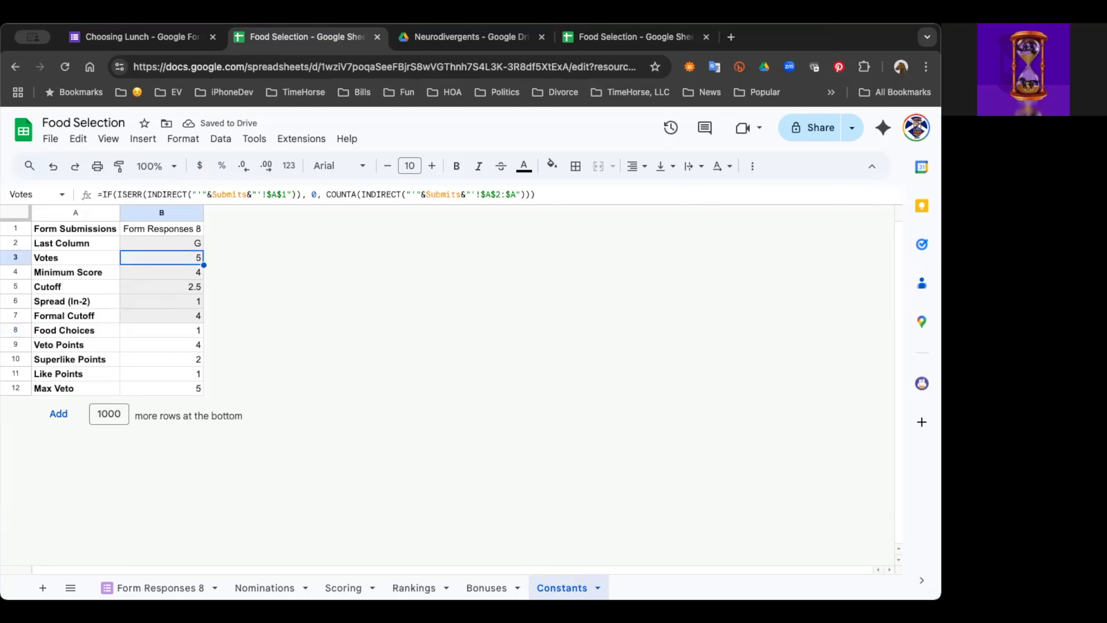
{"action": "left_click", "coordinate": [161, 272]}
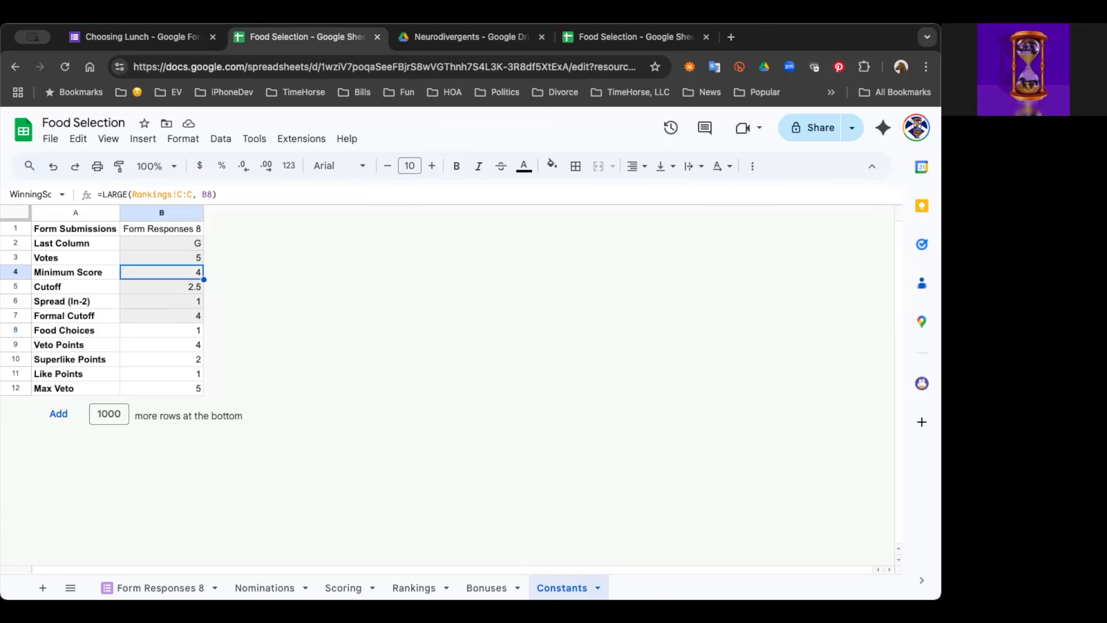
{"action": "left_click", "coordinate": [161, 286]}
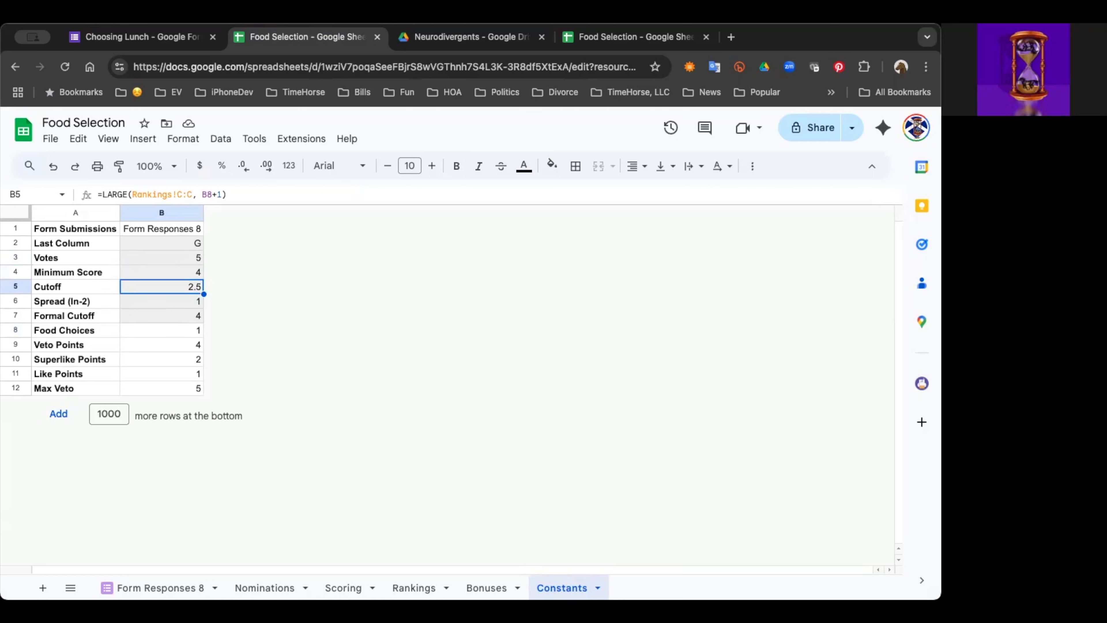
{"action": "left_click", "coordinate": [161, 272]}
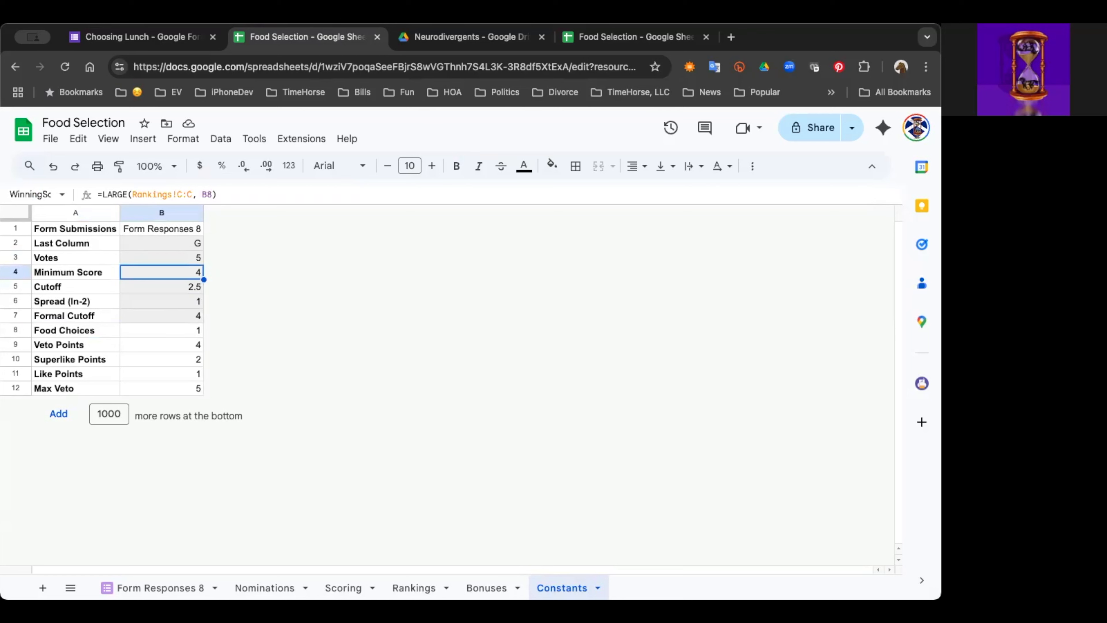
{"action": "left_click", "coordinate": [162, 301]}
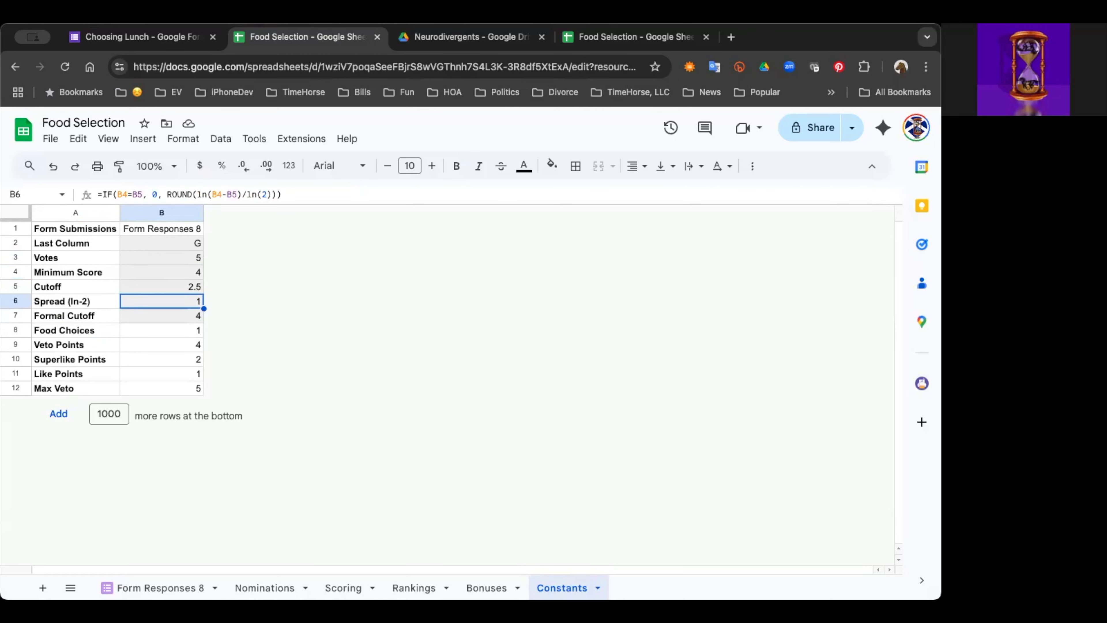
{"action": "left_click", "coordinate": [161, 316]}
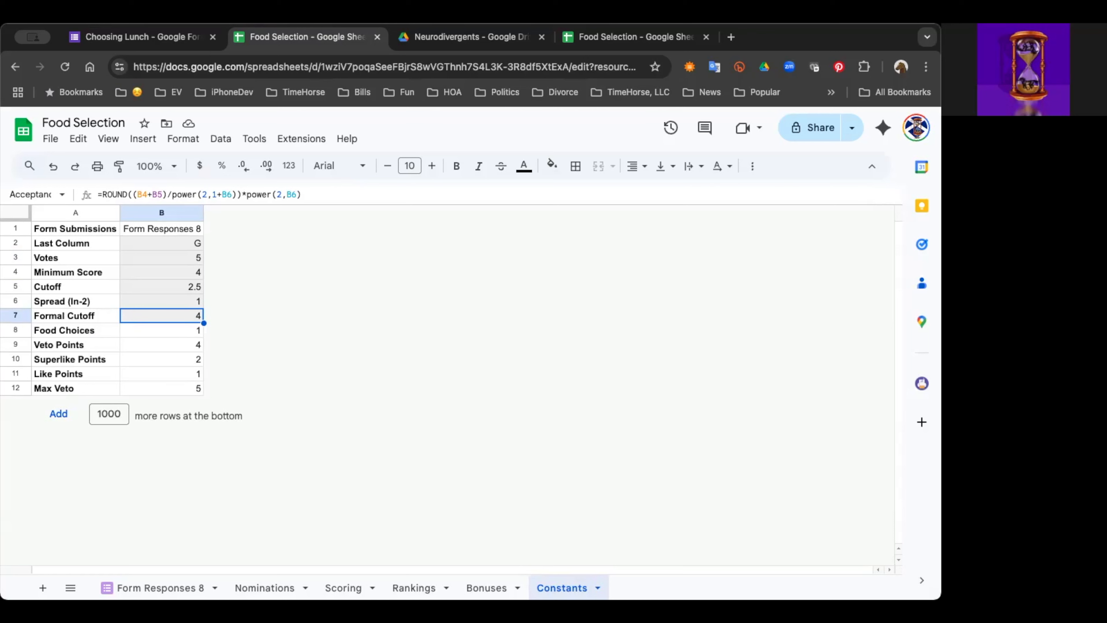
{"action": "left_click", "coordinate": [162, 330]}
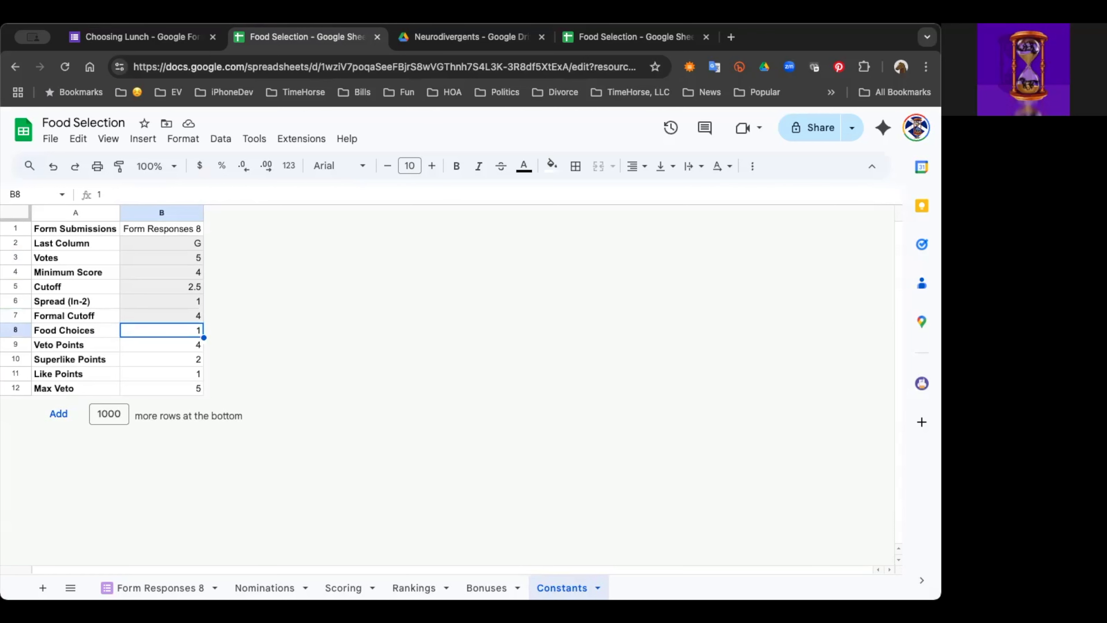
Step: Review the scoring constants for Veto Points, Superlike Points, Like Points and Max Veto
{"action": "left_click", "coordinate": [161, 345]}
{"action": "left_click", "coordinate": [161, 359]}
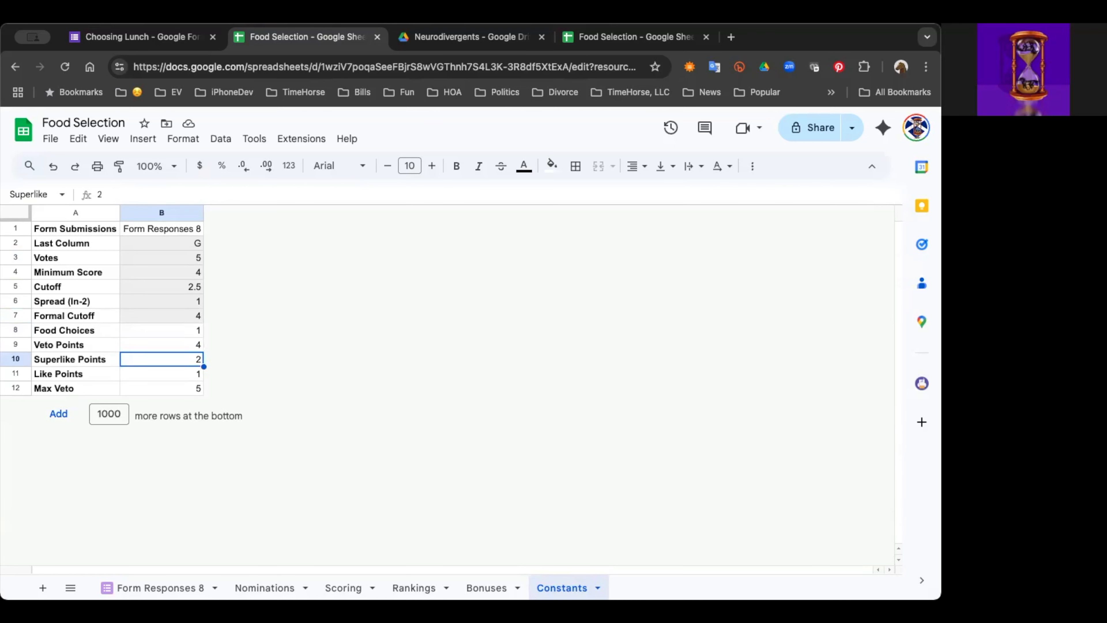
{"action": "left_click", "coordinate": [161, 345]}
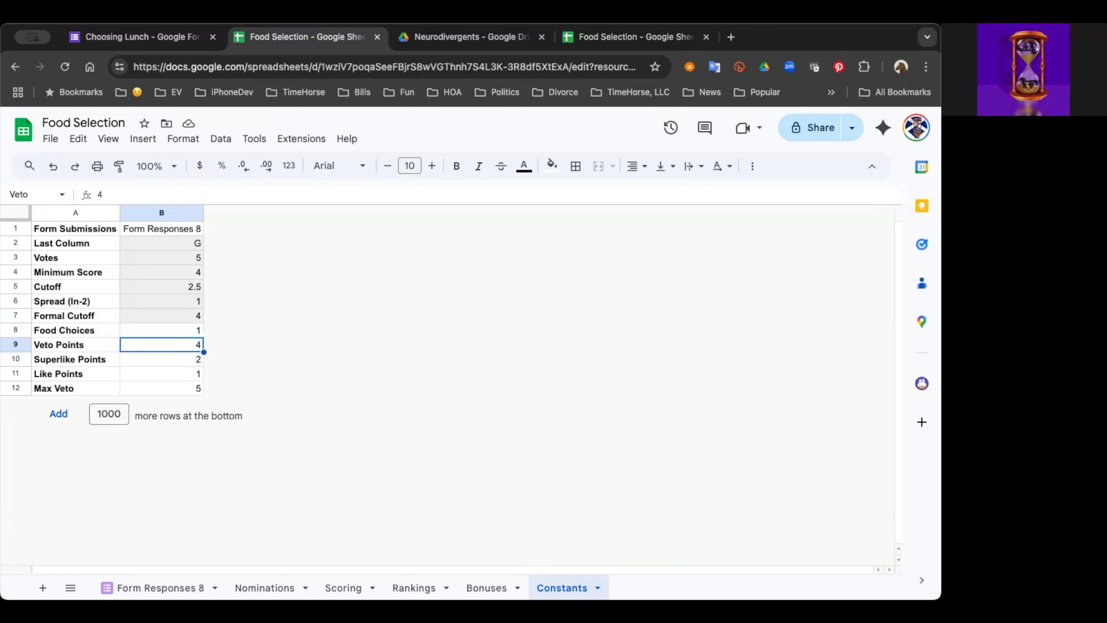
{"action": "left_click", "coordinate": [161, 374]}
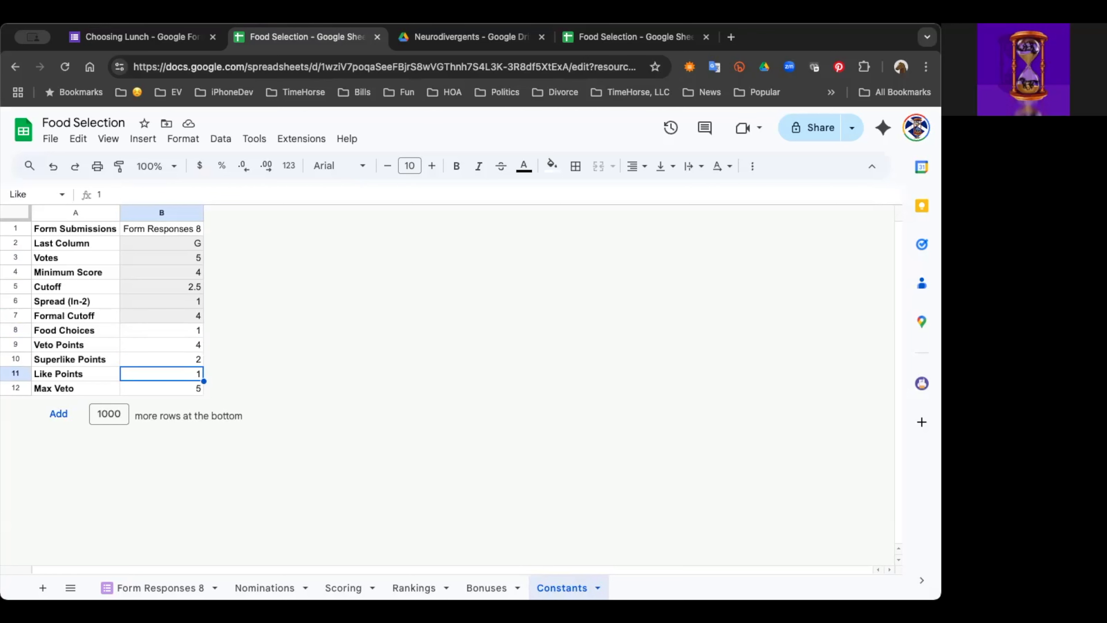
{"action": "left_click", "coordinate": [161, 389]}
{"action": "left_click", "coordinate": [161, 345]}
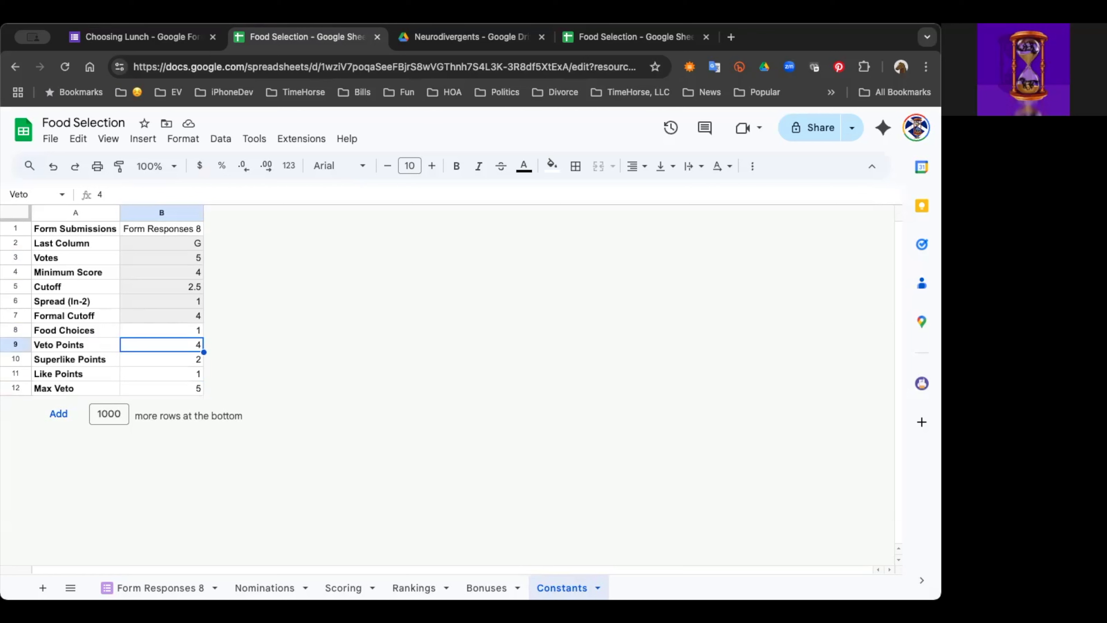
{"action": "left_click", "coordinate": [161, 374]}
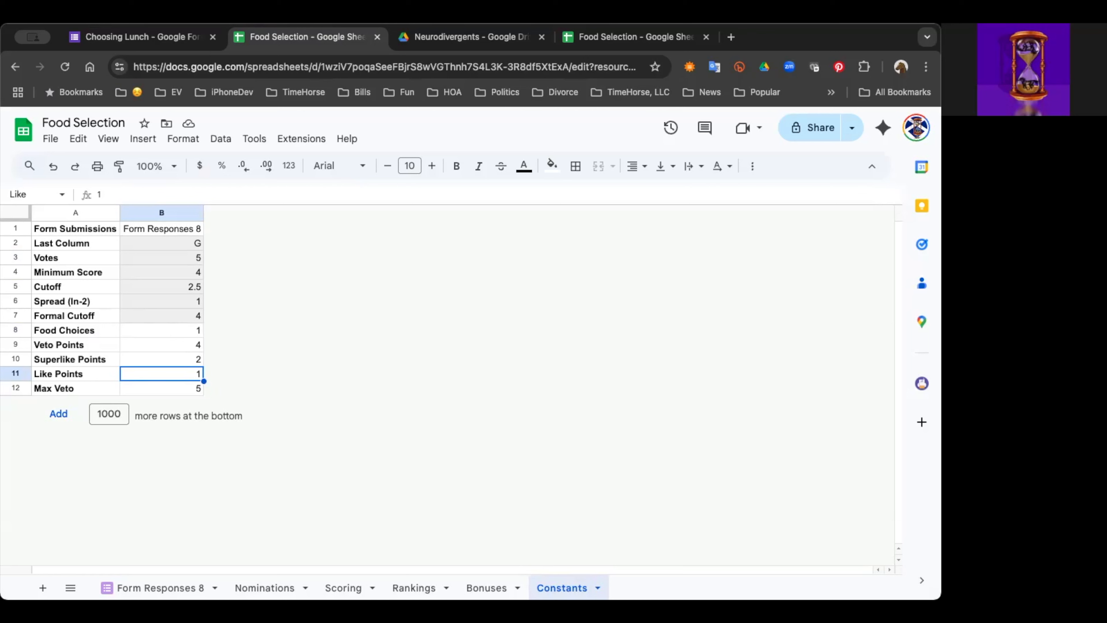
{"action": "left_click", "coordinate": [161, 360]}
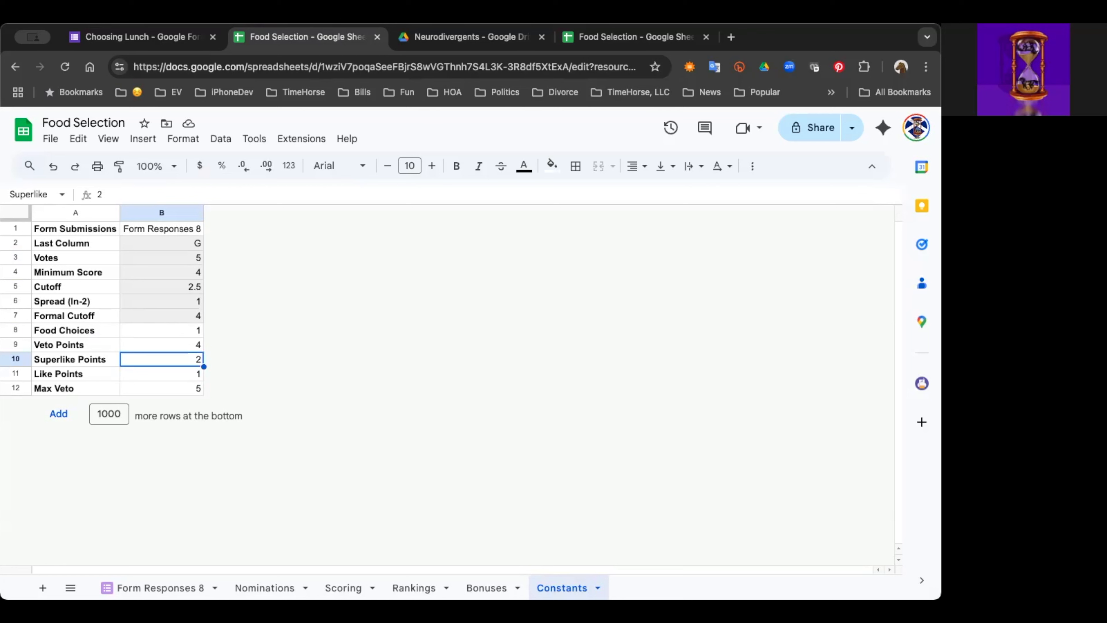
{"action": "left_click", "coordinate": [162, 344]}
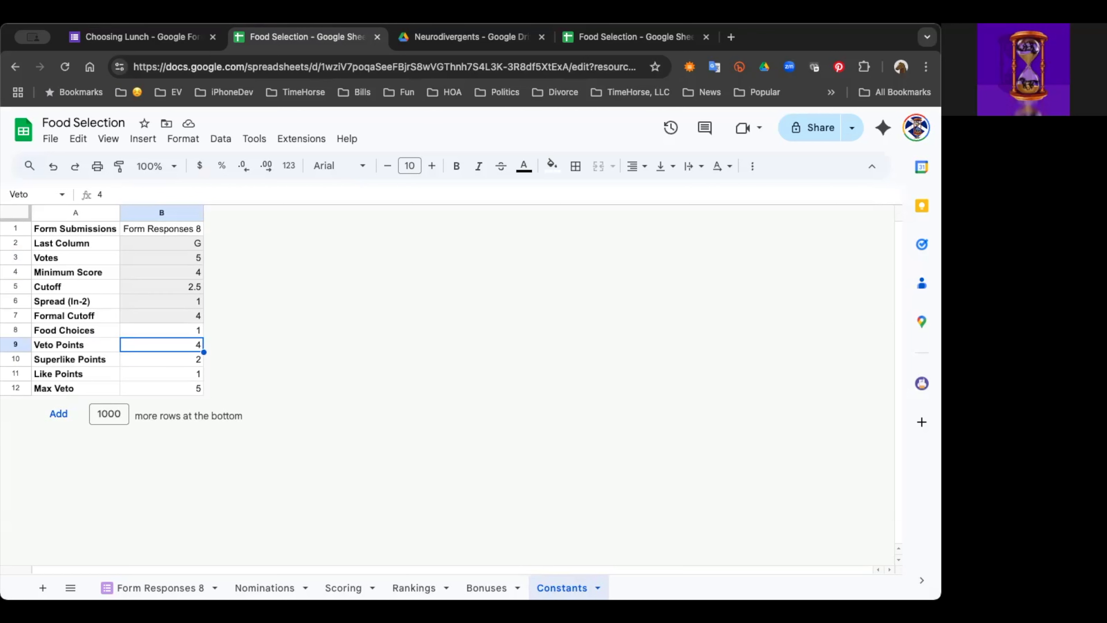
{"action": "left_click", "coordinate": [161, 360]}
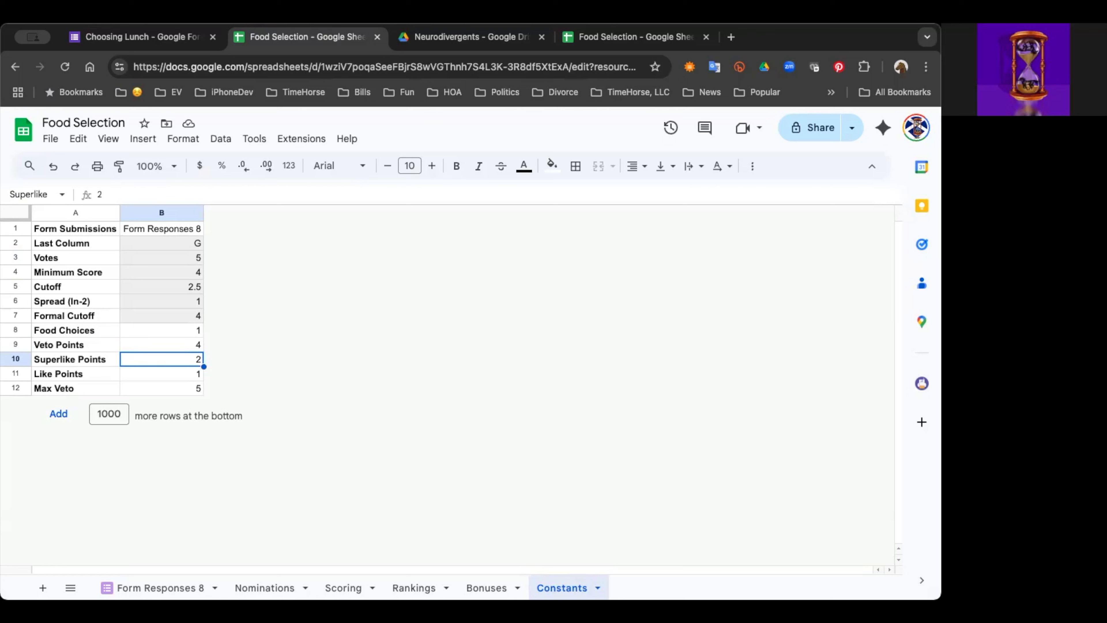
{"action": "left_click", "coordinate": [161, 373]}
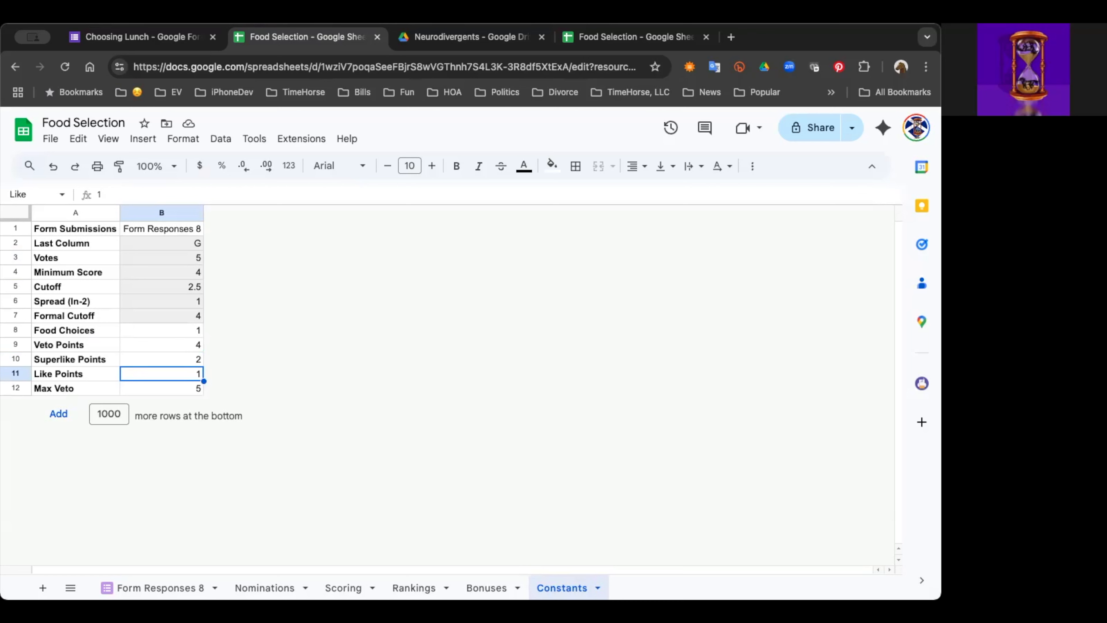
{"action": "left_click", "coordinate": [161, 360]}
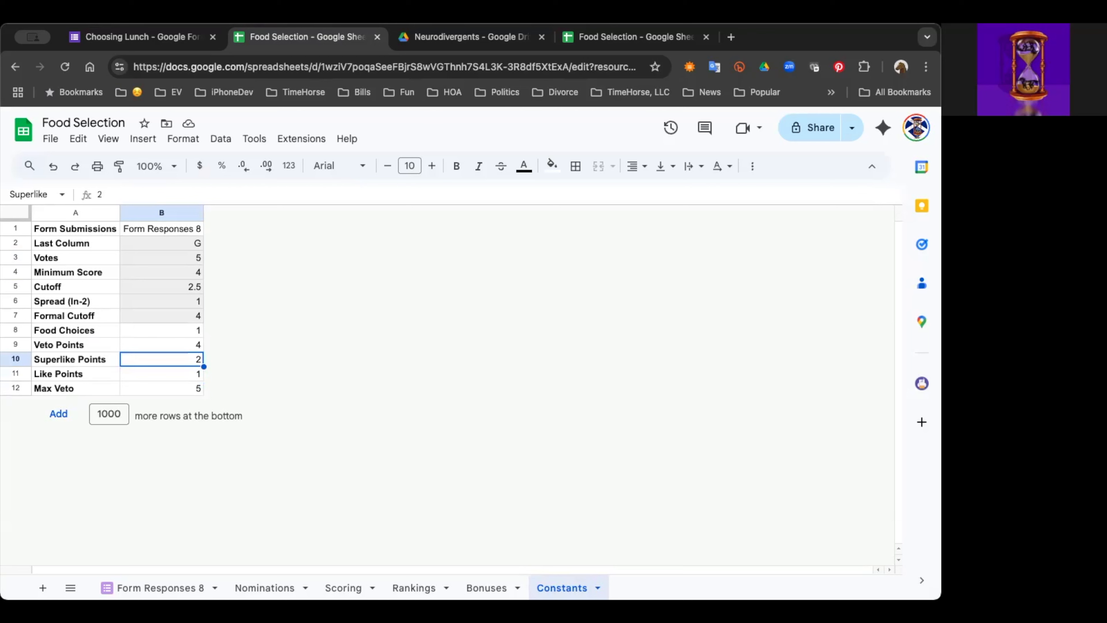
{"action": "left_click", "coordinate": [162, 345]}
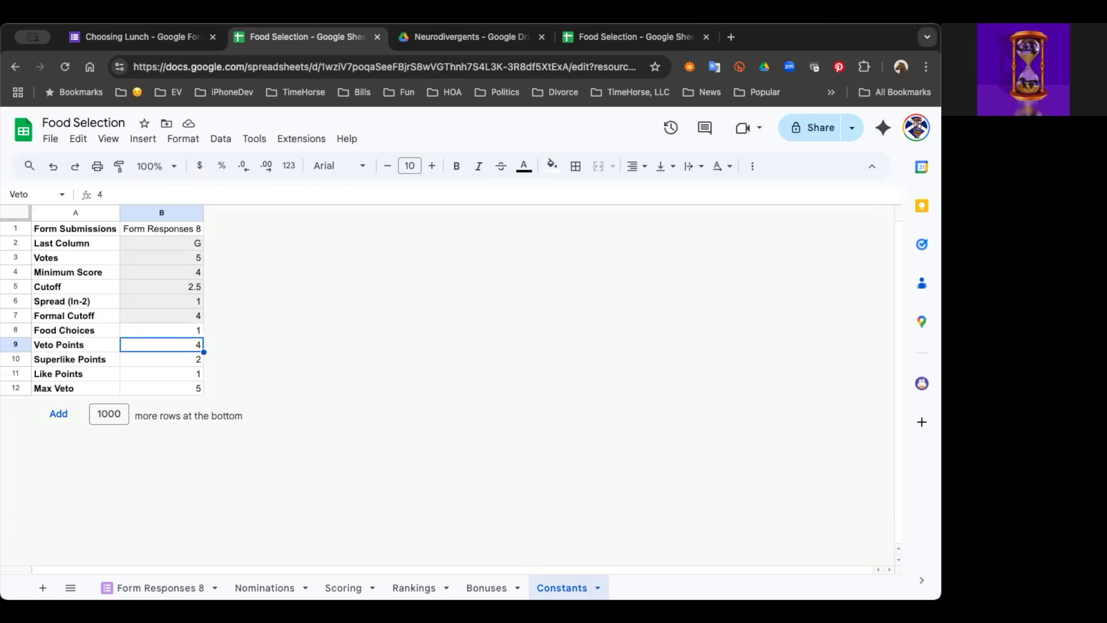
{"action": "left_click", "coordinate": [161, 360]}
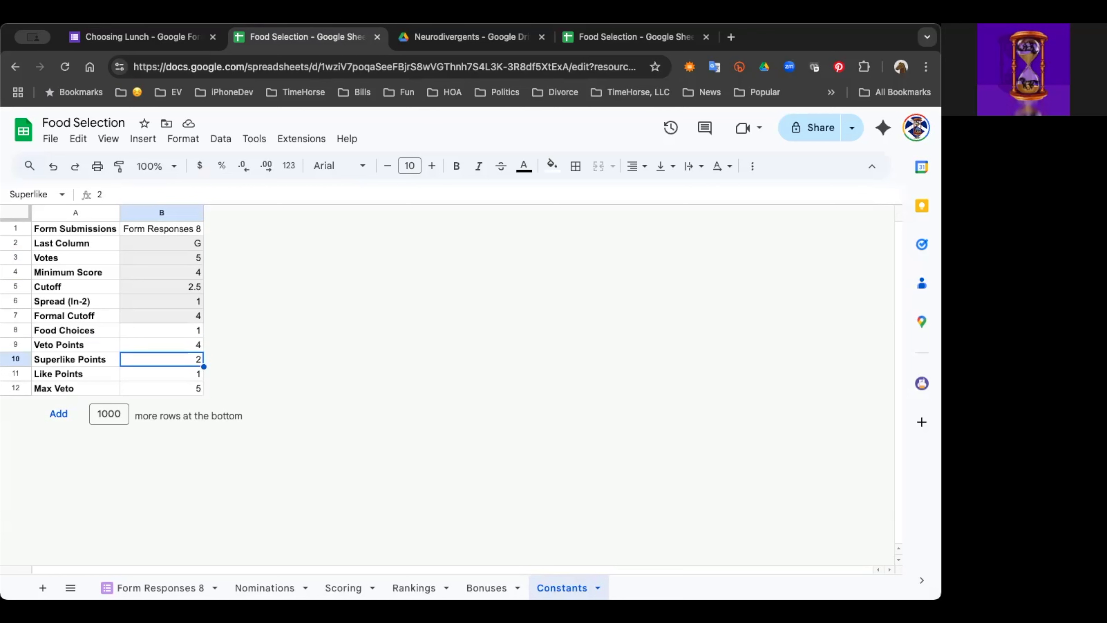
Step: Set the Max Veto value in cell B12 of the Constants sheet to 1
{"action": "left_click", "coordinate": [162, 389]}
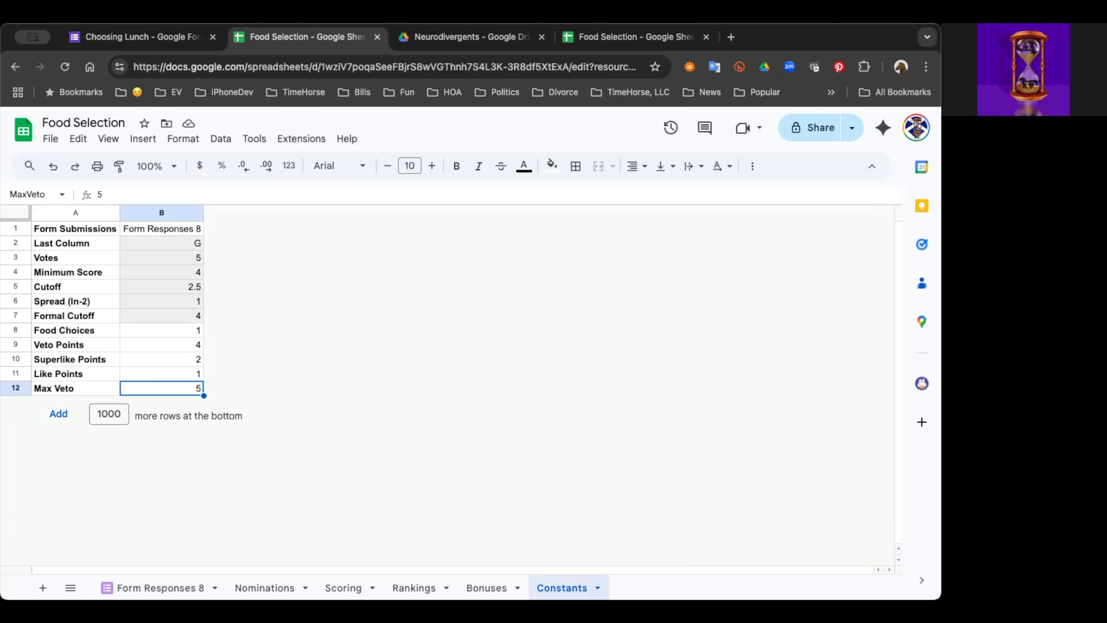
{"action": "type", "text": "1"}
{"action": "key", "text": "Return"}
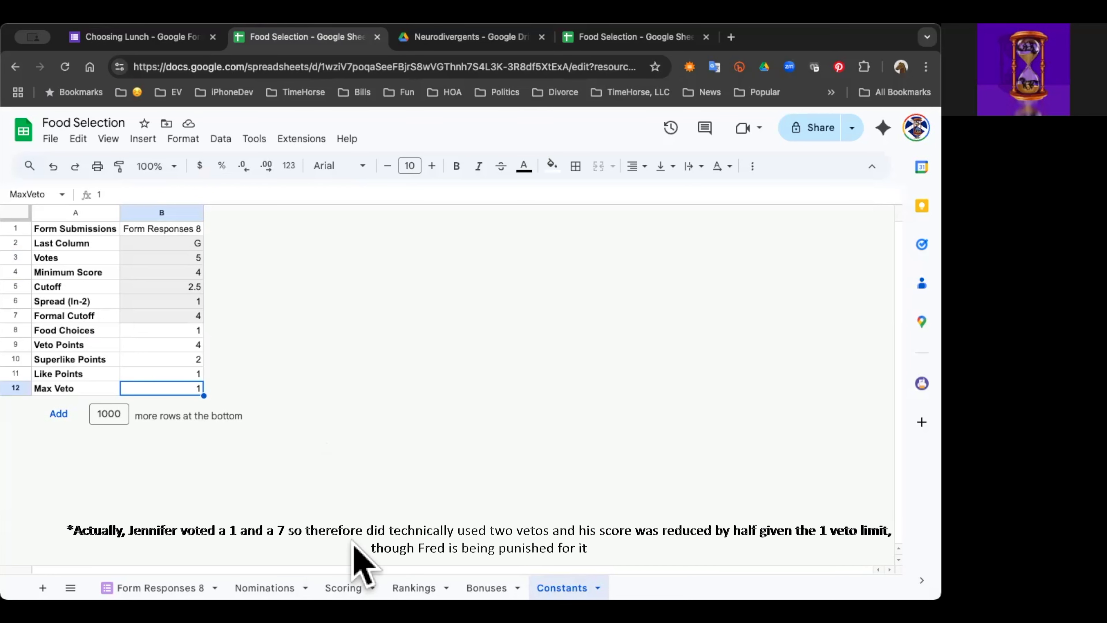
Step: In the Scoring sheet, enter 3 meetings for the last voter in cell B6
{"action": "left_click", "coordinate": [344, 588]}
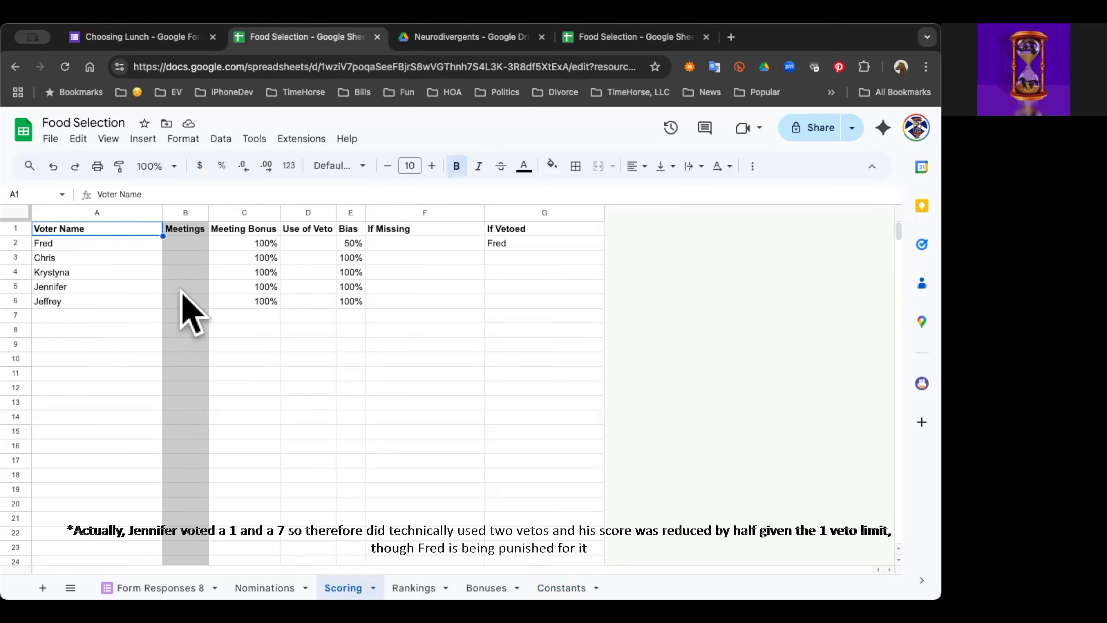
{"action": "left_click", "coordinate": [182, 246]}
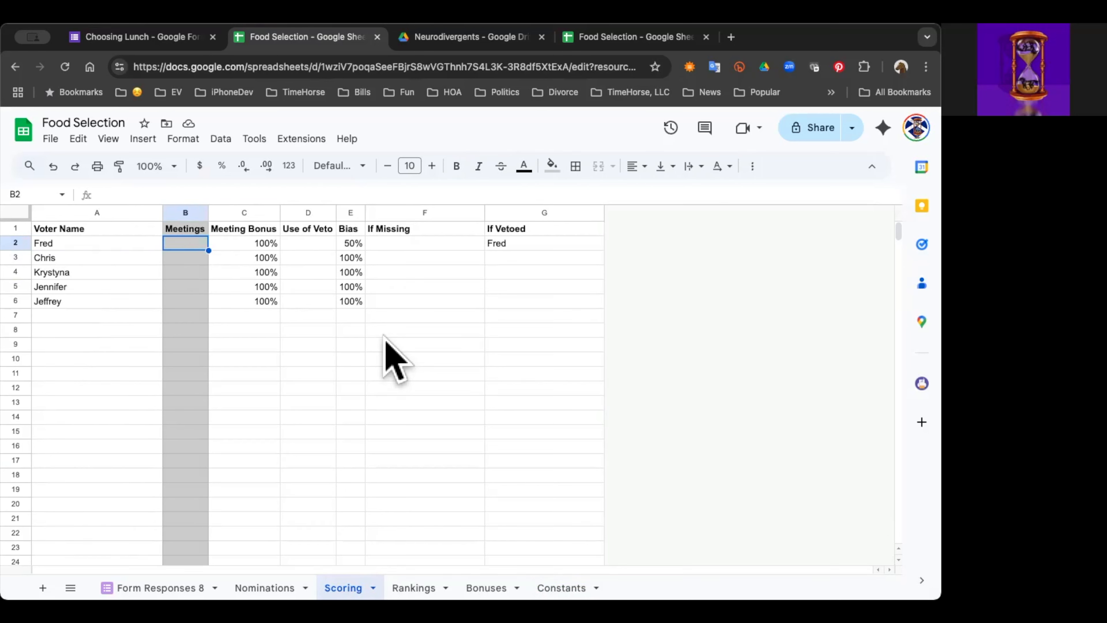
{"action": "key", "text": "Down"}
{"action": "key", "text": "Down"}
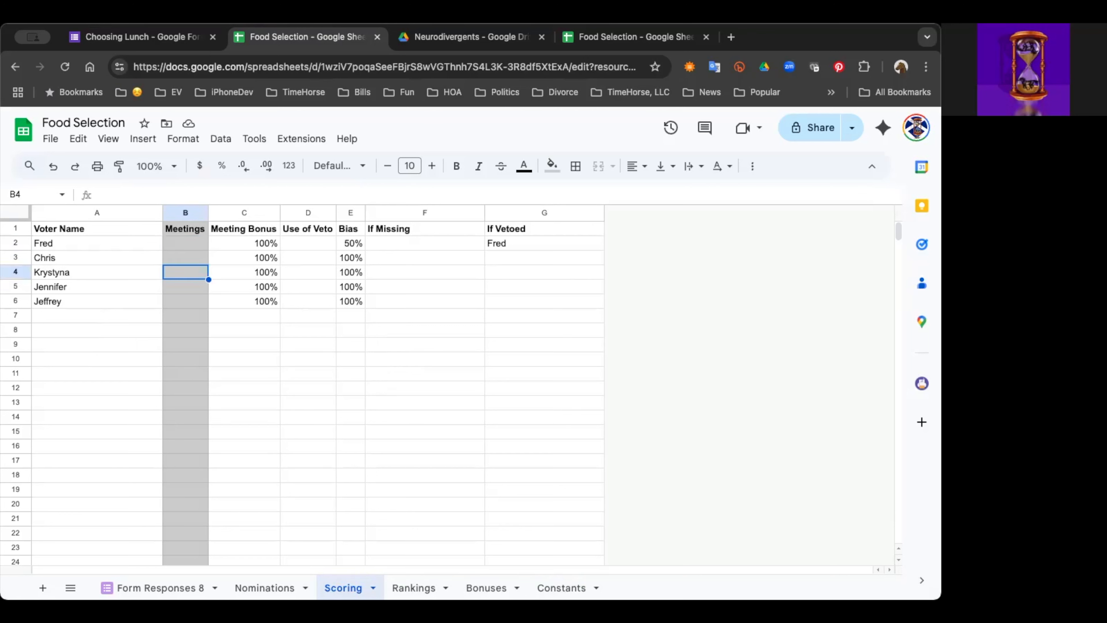
{"action": "key", "text": "Down"}
{"action": "key", "text": "Down"}
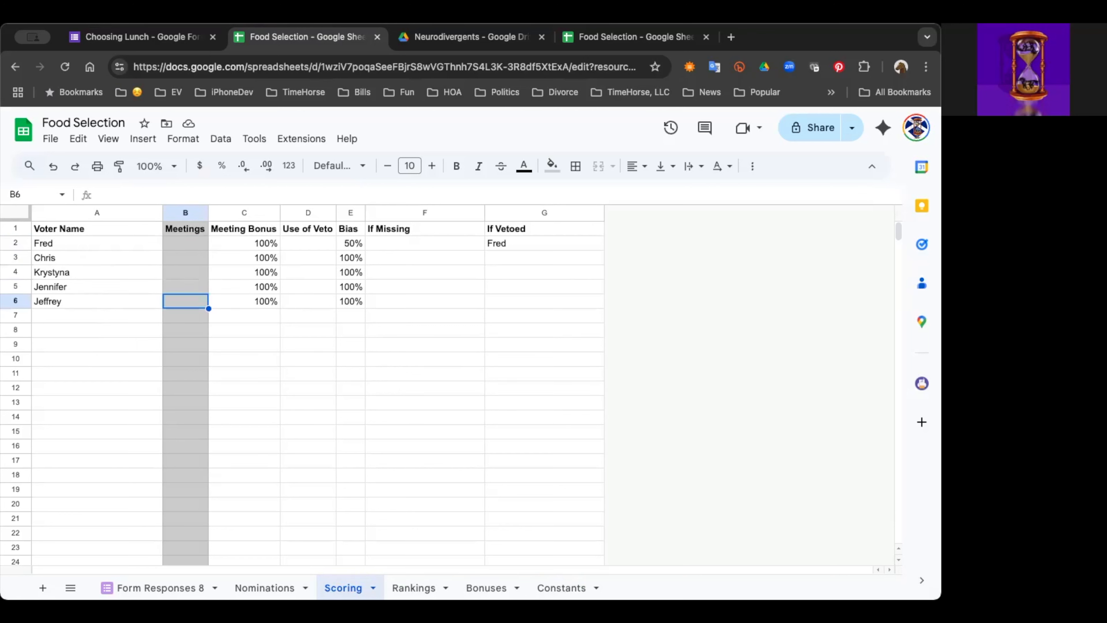
{"action": "type", "text": "3"}
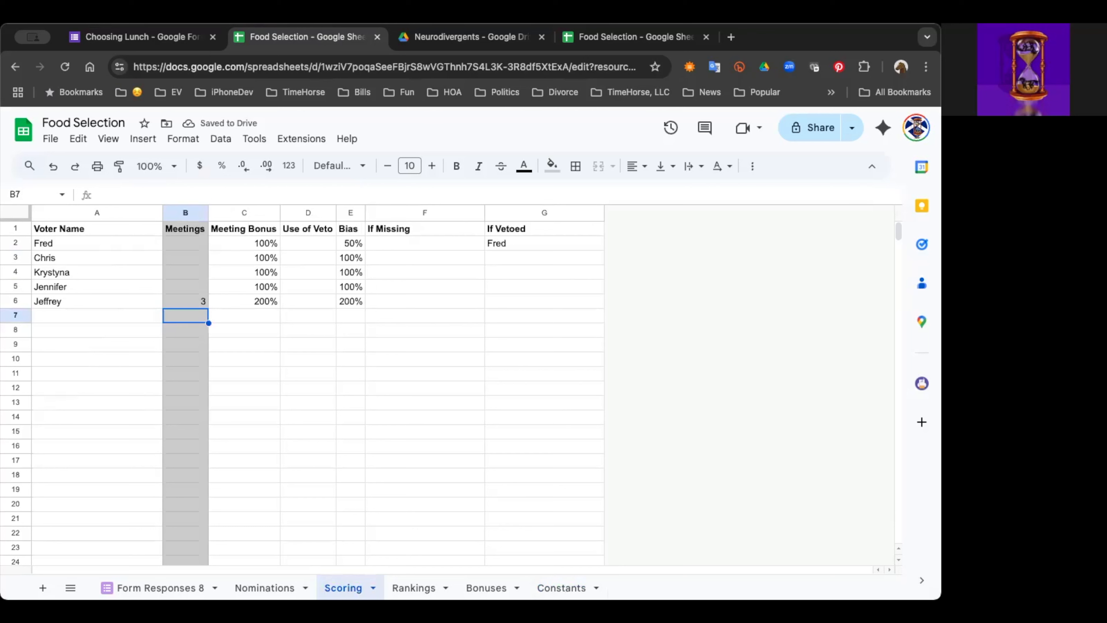
Step: Enter 1 meeting for each of the first four voters in cells B2 to B5 of the Scoring sheet
{"action": "left_click", "coordinate": [185, 258]}
{"action": "left_click", "coordinate": [186, 244]}
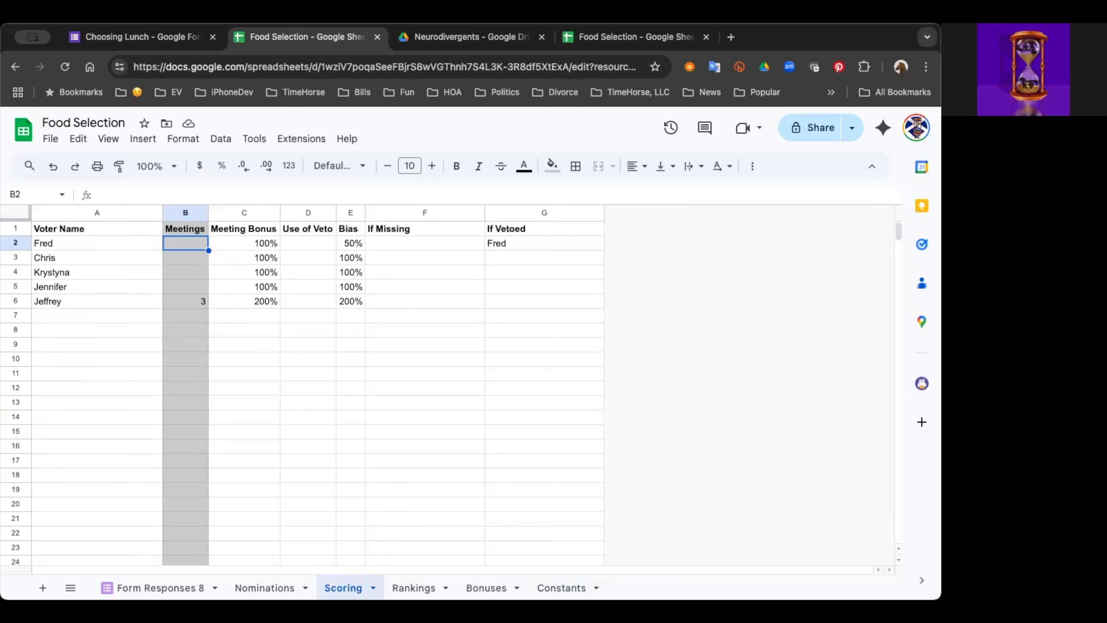
{"action": "type", "text": "1"}
{"action": "key", "text": "Return"}
{"action": "type", "text": "1"}
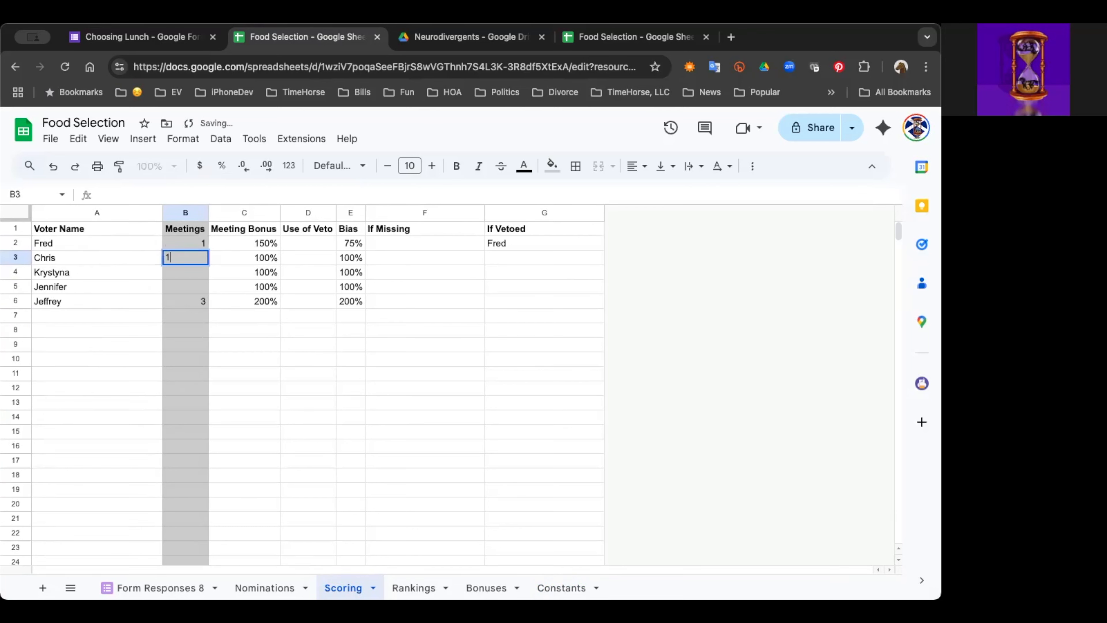
{"action": "key", "text": "Return"}
{"action": "type", "text": "1"}
{"action": "key", "text": "Return"}
{"action": "type", "text": "1"}
{"action": "left_click", "coordinate": [186, 228]}
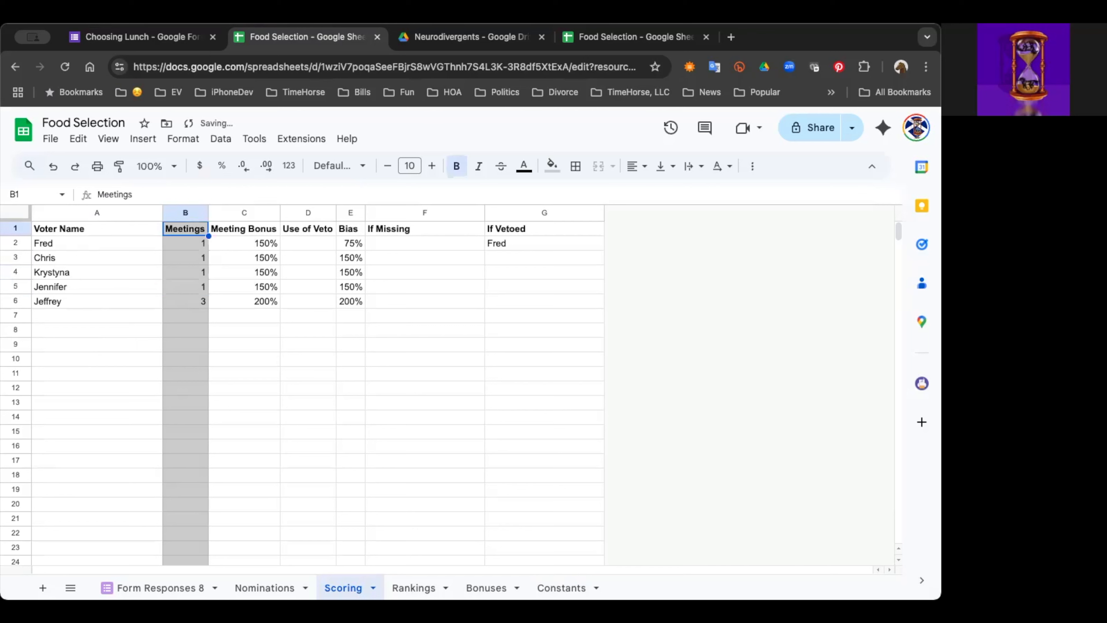
{"action": "left_click", "coordinate": [185, 302]}
{"action": "left_click", "coordinate": [186, 243]}
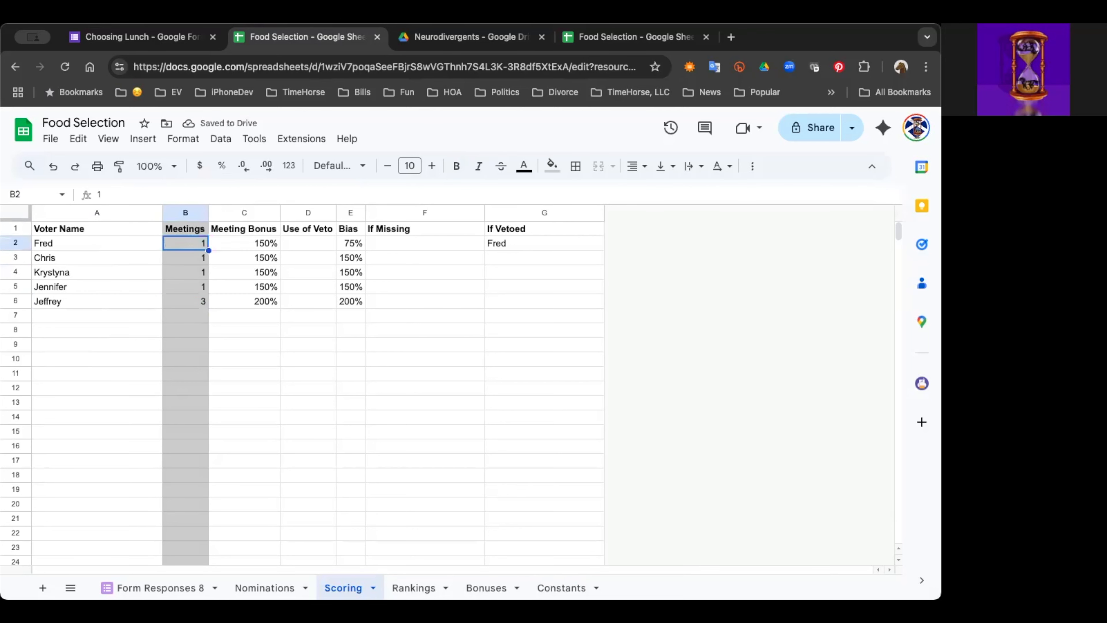
{"action": "left_click", "coordinate": [185, 287]}
{"action": "left_click", "coordinate": [186, 301]}
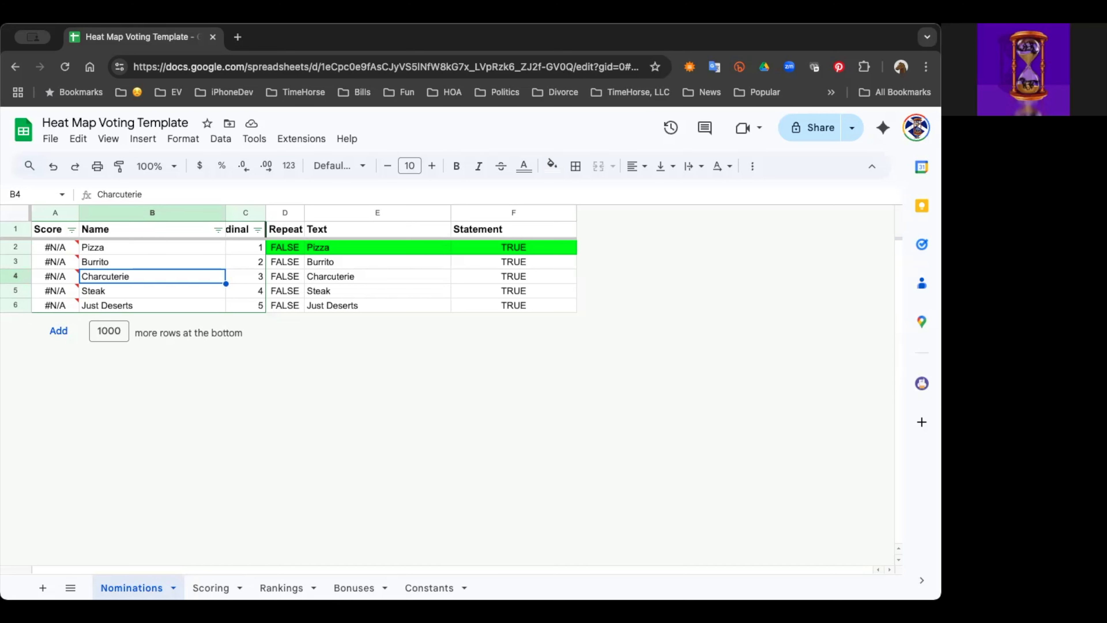
Step: In the Heat Map Voting Template, insert four rows below rows 3 to 6 of the Nominations sheet
{"action": "left_click", "coordinate": [281, 587]}
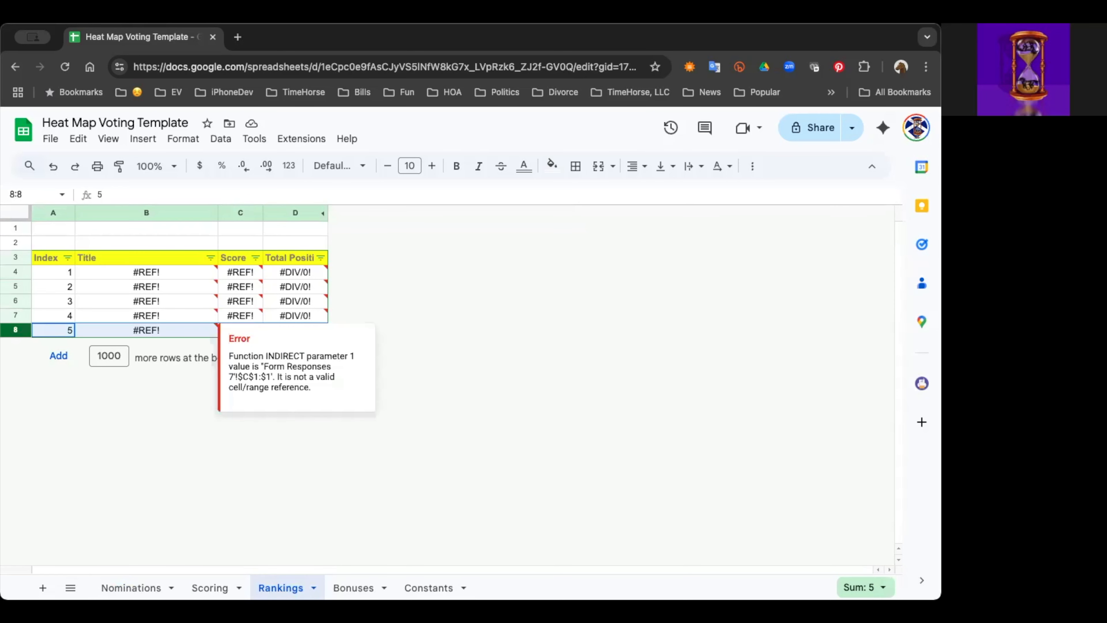
{"action": "left_click", "coordinate": [131, 588]}
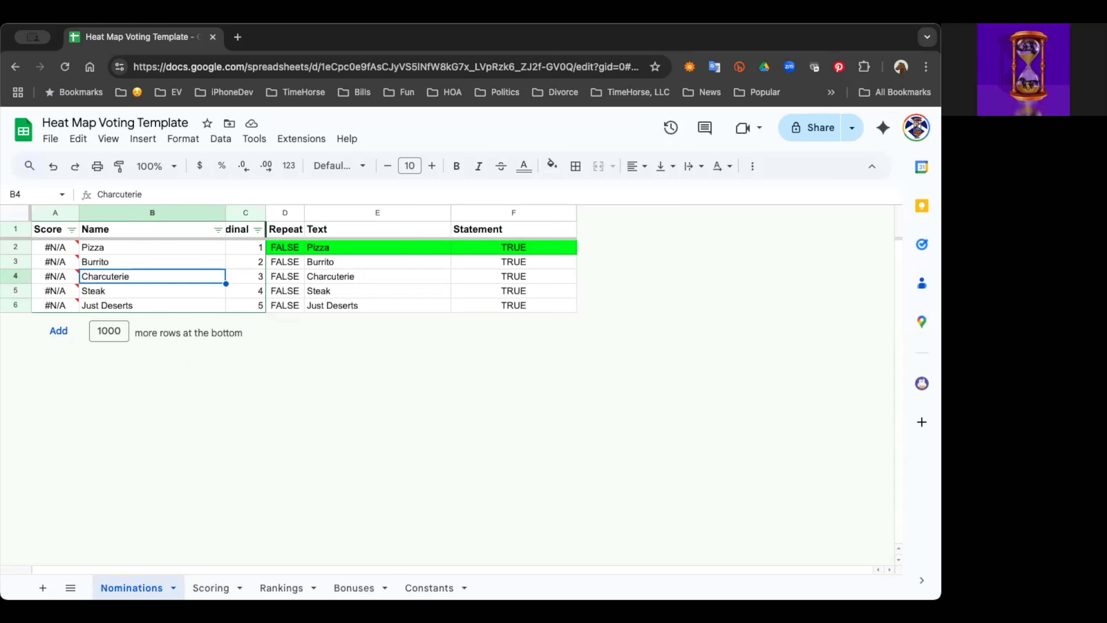
{"action": "mouse_move", "coordinate": [14, 306]}
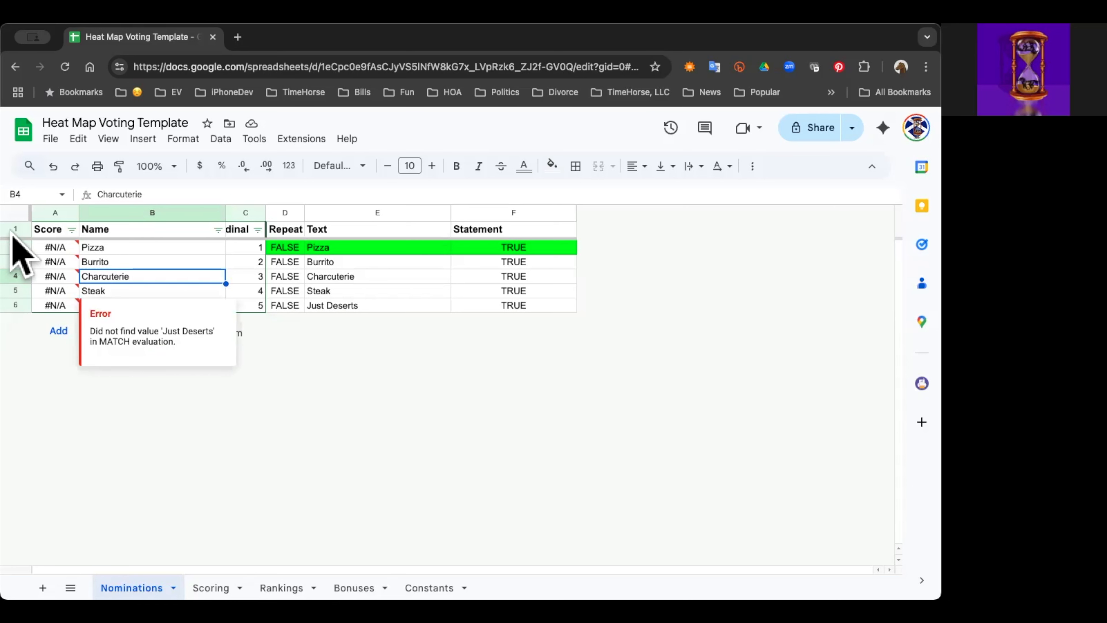
{"action": "left_click_drag", "start_coordinate": [20, 261], "coordinate": [30, 306]}
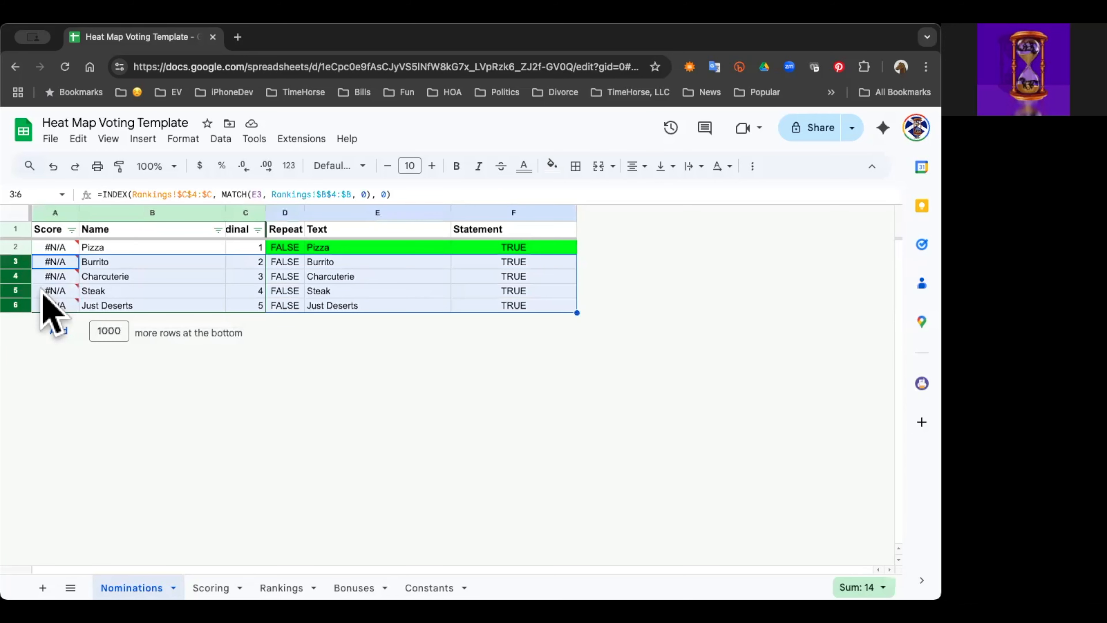
{"action": "right_click", "coordinate": [42, 292]}
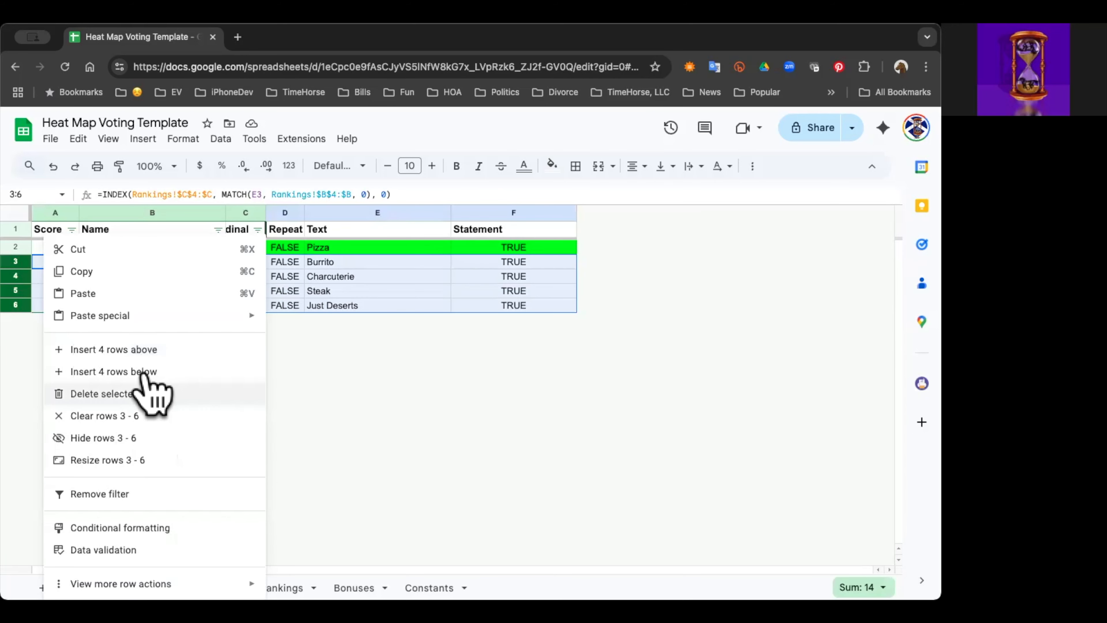
{"action": "left_click", "coordinate": [160, 393]}
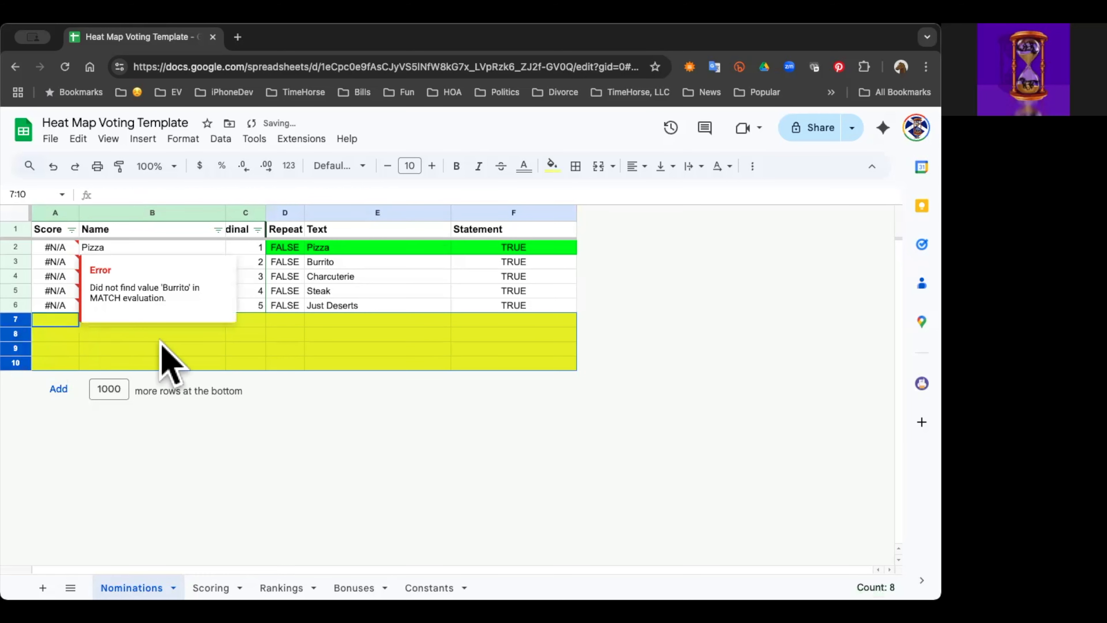
Step: Number the four new nomination rows 6, 7, 8 and 9 in cells C7 to C10
{"action": "left_click", "coordinate": [249, 320]}
{"action": "type", "text": "6"}
{"action": "key", "text": "Return"}
{"action": "type", "text": "7"}
{"action": "key", "text": "Return"}
{"action": "type", "text": "8"}
{"action": "key", "text": "Return"}
{"action": "type", "text": "9"}
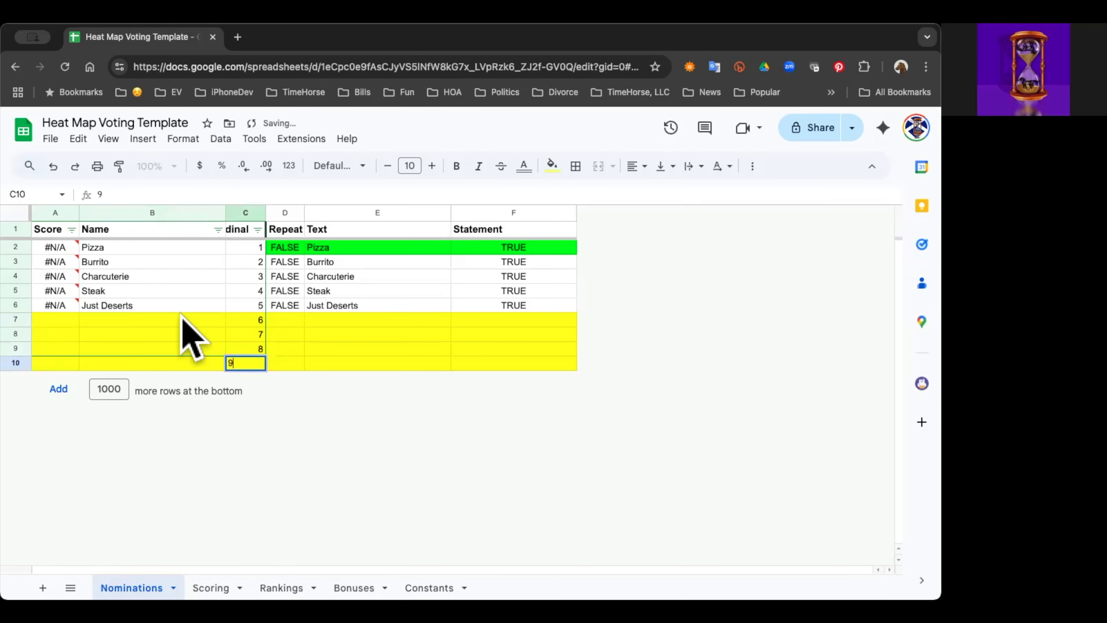
{"action": "left_click", "coordinate": [141, 325]}
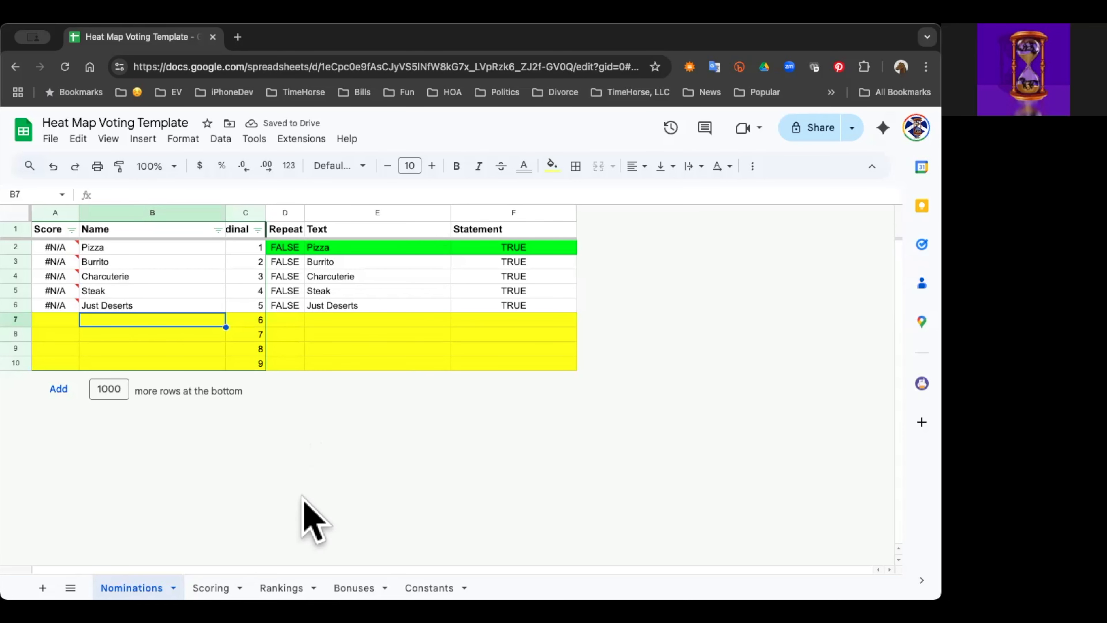
Step: Insert four rows below rows 5 to 8 of the template's Rankings sheet
{"action": "left_click", "coordinate": [282, 588]}
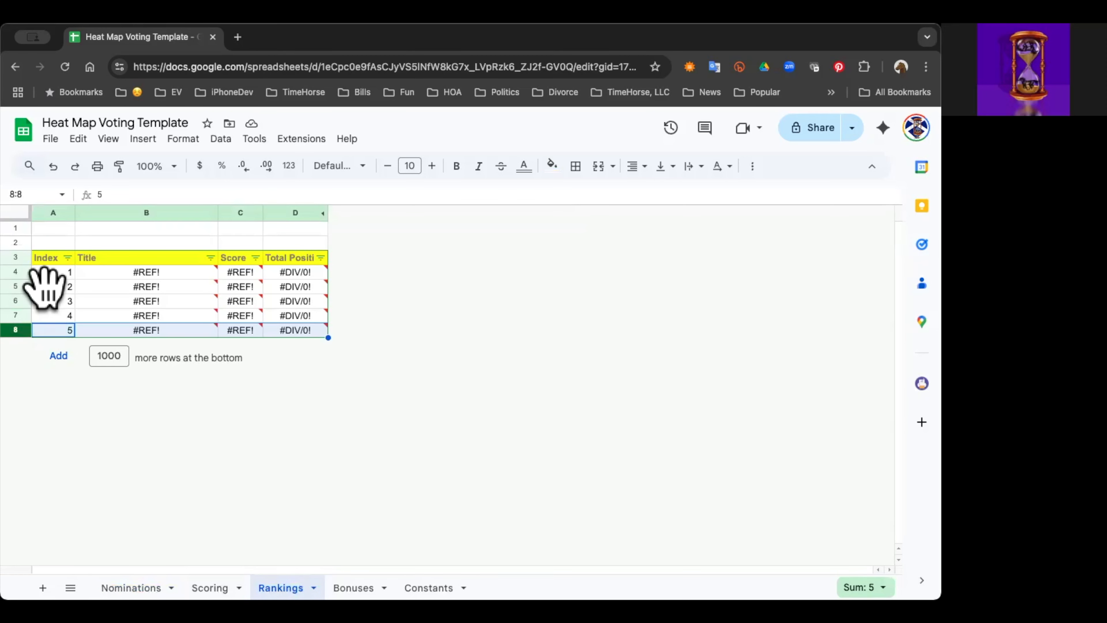
{"action": "left_click", "coordinate": [18, 286]}
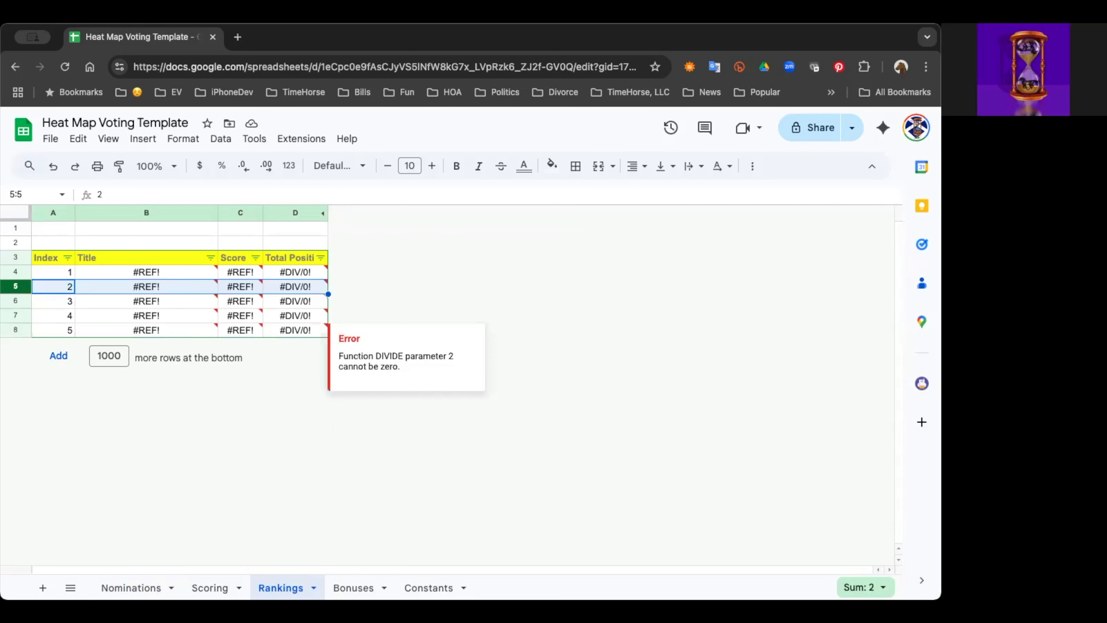
{"action": "key", "text": "shift+Down"}
{"action": "key", "text": "shift+Down"}
{"action": "key", "text": "shift+Down"}
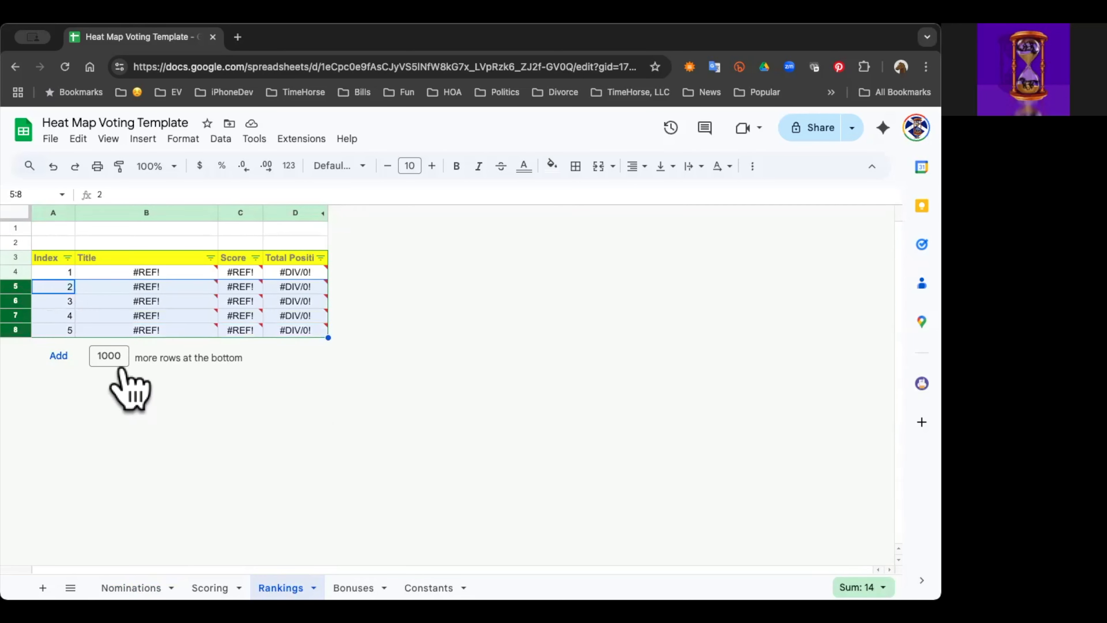
{"action": "right_click", "coordinate": [122, 373]}
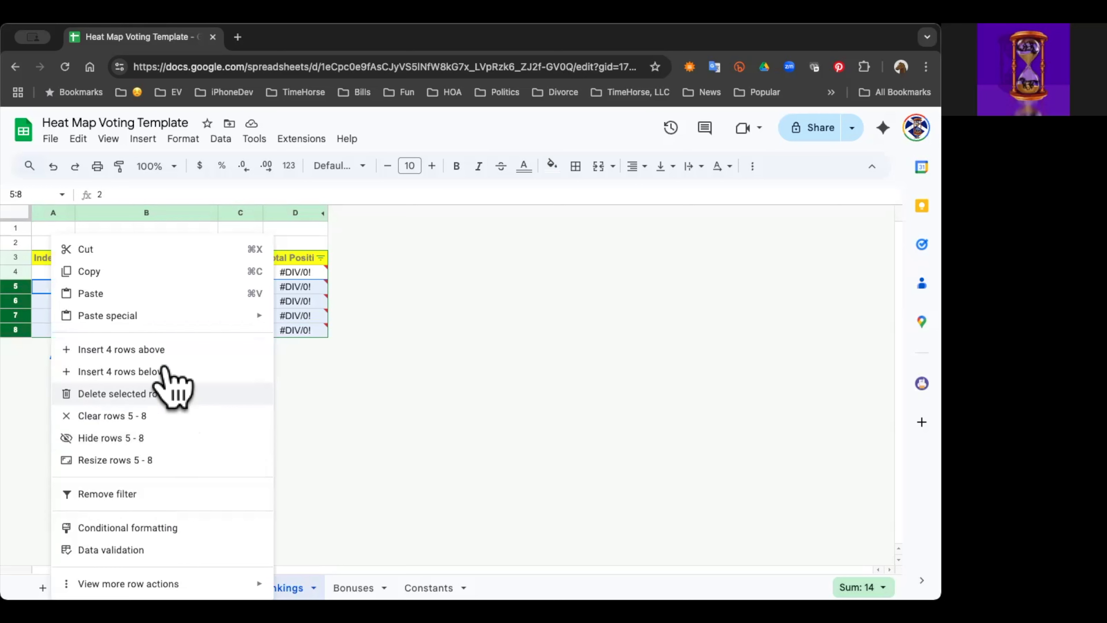
{"action": "left_click", "coordinate": [168, 393]}
Step: Fill the Index column of the new Rankings rows with 6, 7, 8 and 9 in cells A9 to A12
{"action": "left_click", "coordinate": [51, 345]}
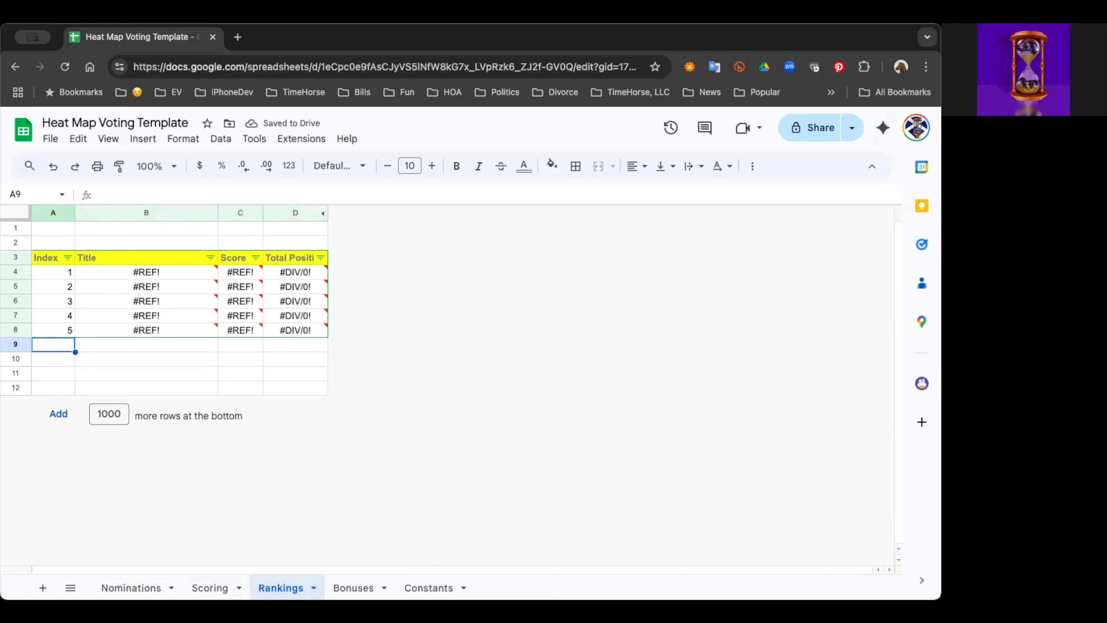
{"action": "type", "text": "6"}
{"action": "key", "text": "Return"}
{"action": "type", "text": "7"}
{"action": "key", "text": "Return"}
{"action": "type", "text": "8"}
{"action": "key", "text": "Return"}
{"action": "type", "text": "9"}
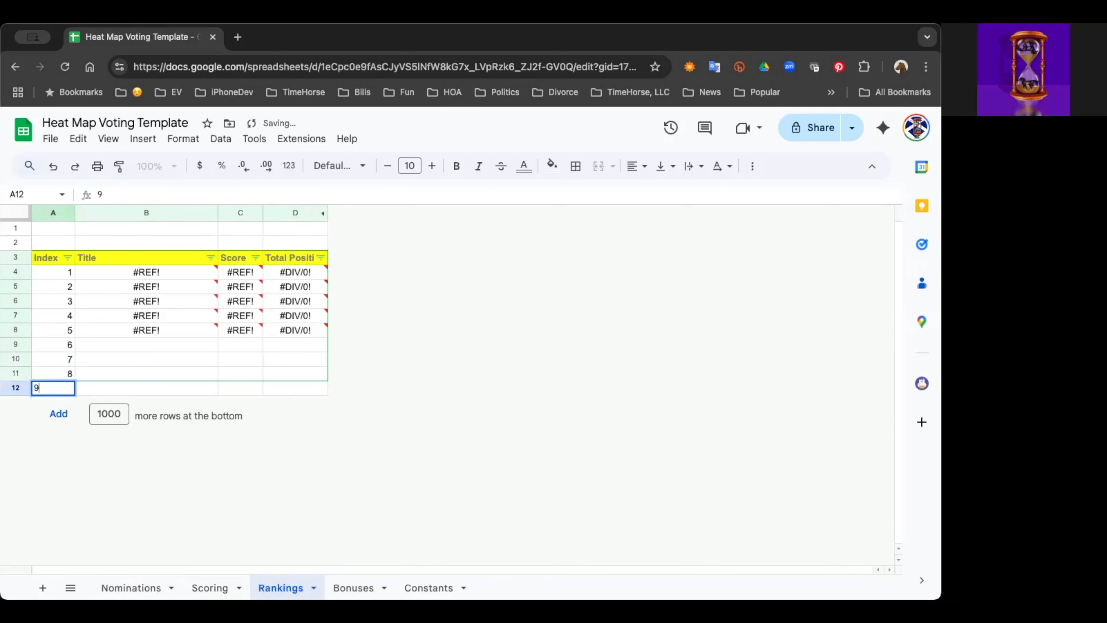
{"action": "key", "text": "Return"}
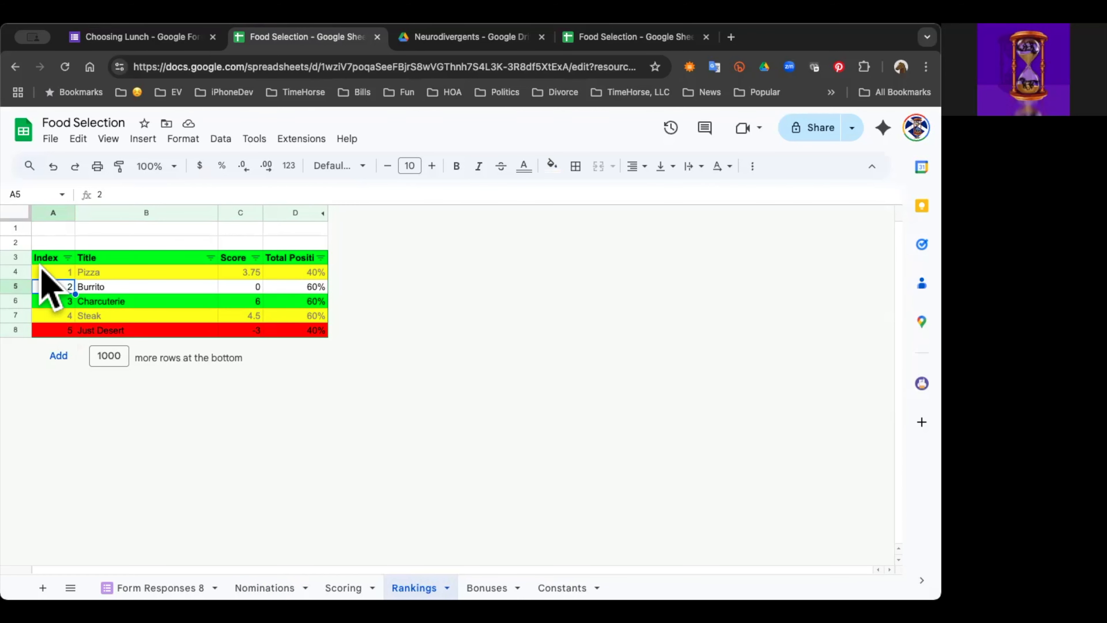
Step: In the Food Selection spreadsheet, compare the Nominations, Scoring and Rankings sheets, checking the formulas behind the Burrito title and its nomination score
{"action": "left_click", "coordinate": [265, 588]}
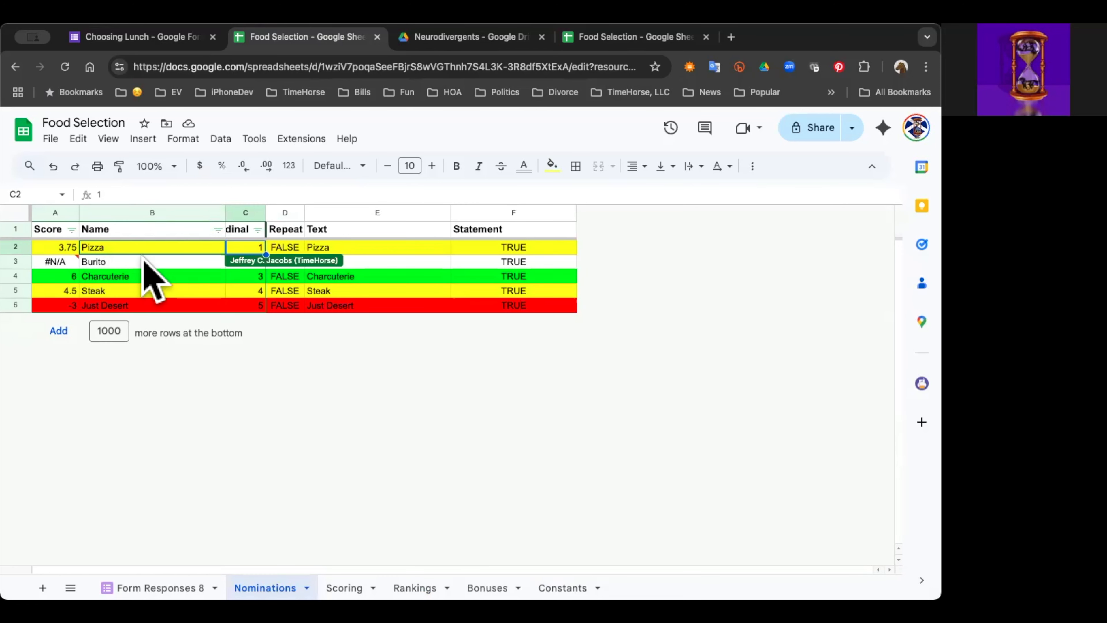
{"action": "left_click", "coordinate": [343, 588]}
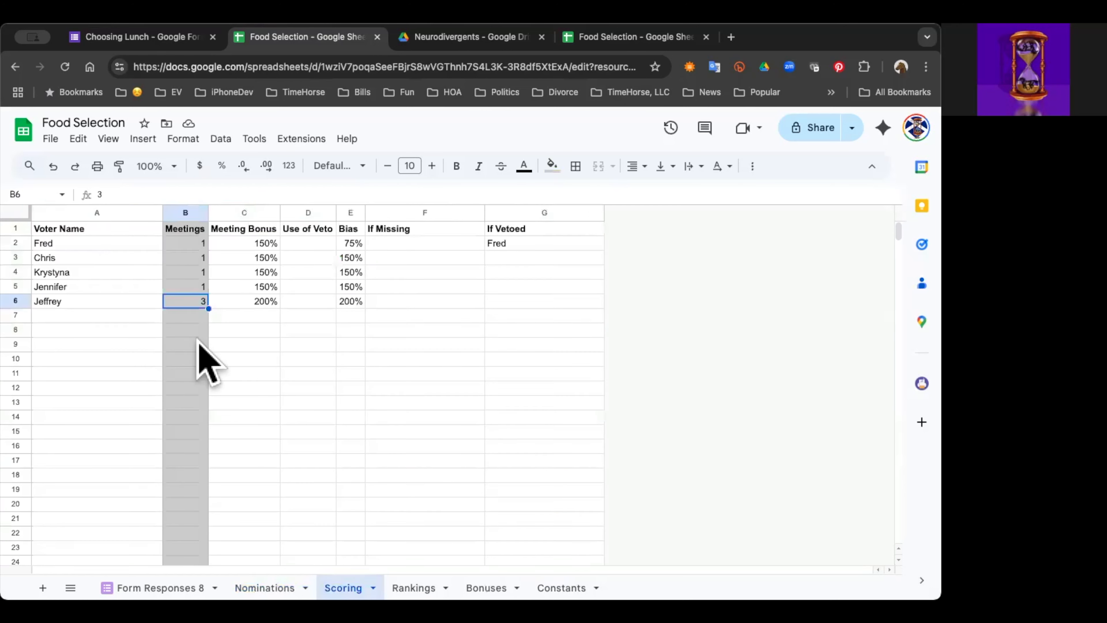
{"action": "left_click", "coordinate": [414, 587]}
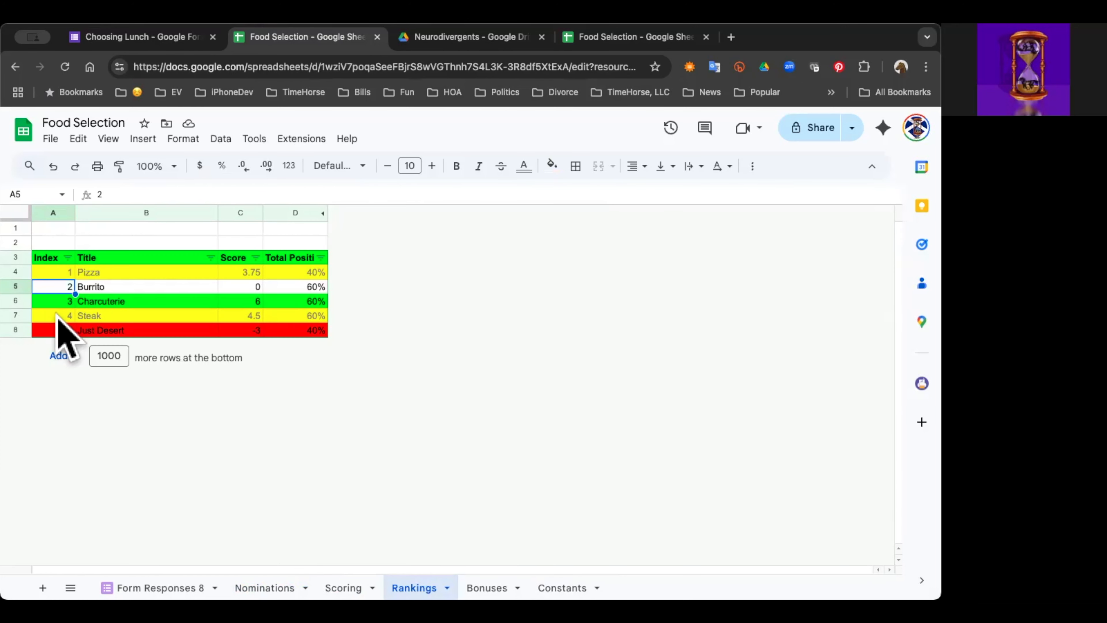
{"action": "left_click", "coordinate": [122, 282]}
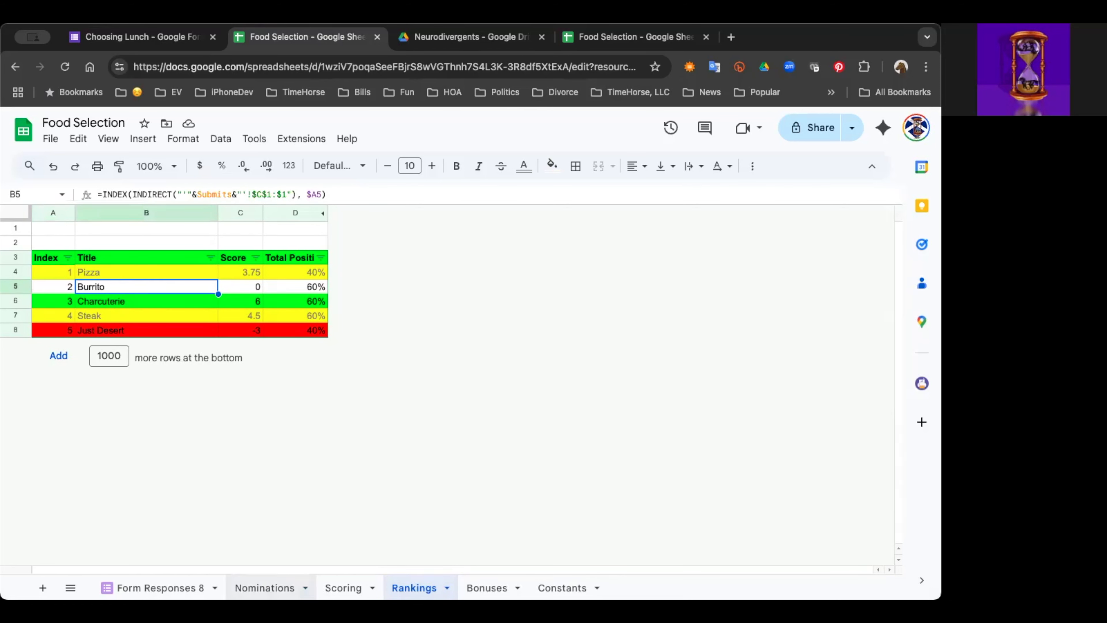
{"action": "left_click", "coordinate": [265, 587]}
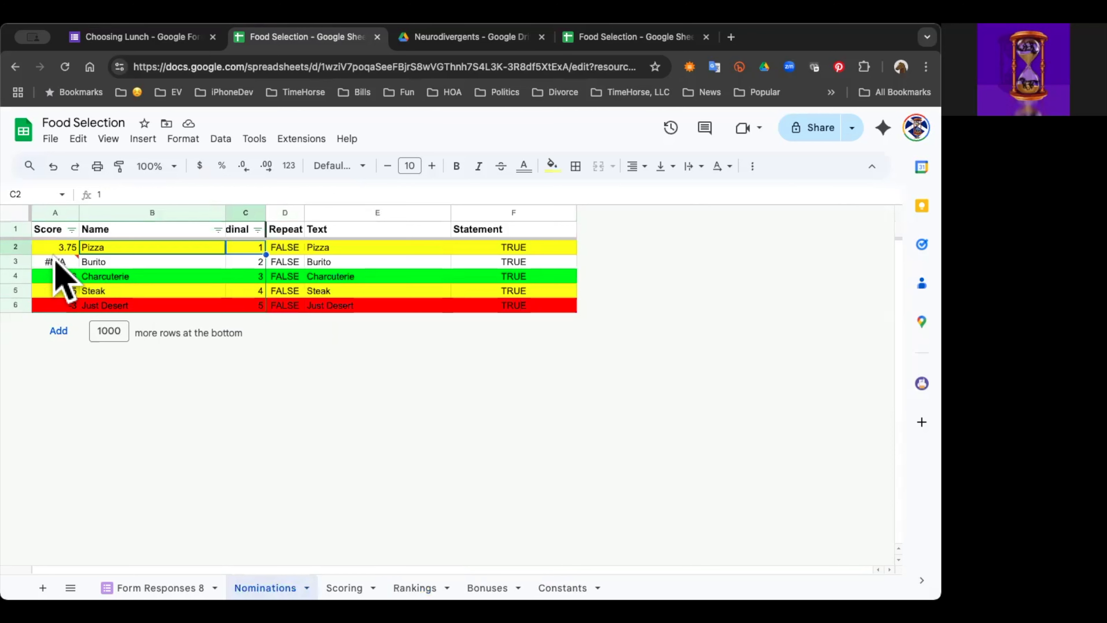
{"action": "left_click", "coordinate": [57, 262]}
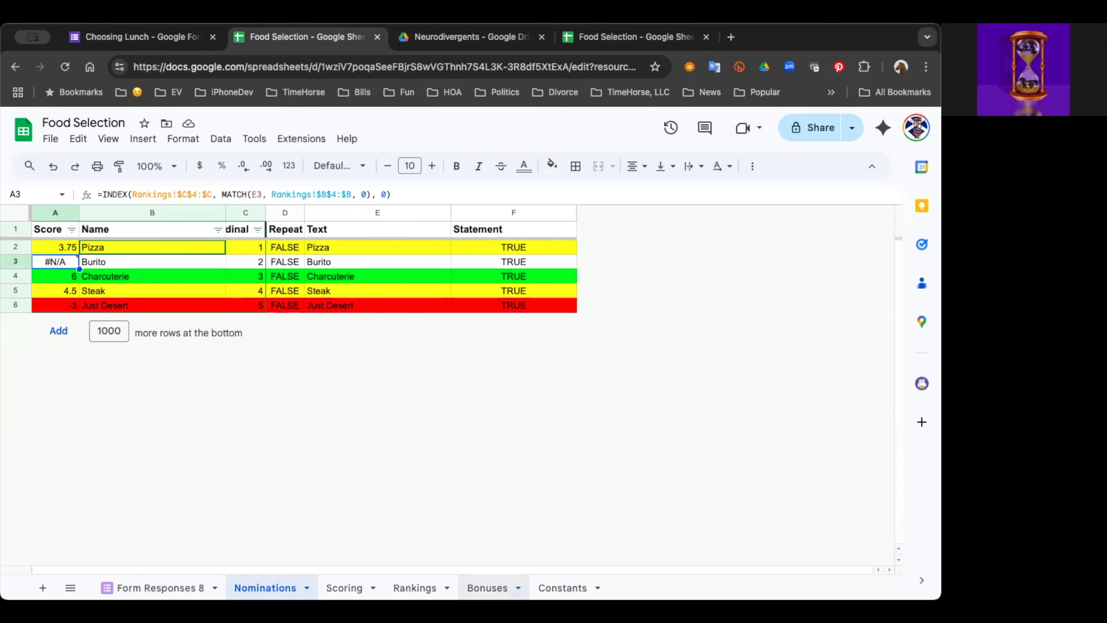
Step: Sort the Food Selection Rankings sheet by Score in descending order
{"action": "left_click", "coordinate": [415, 588]}
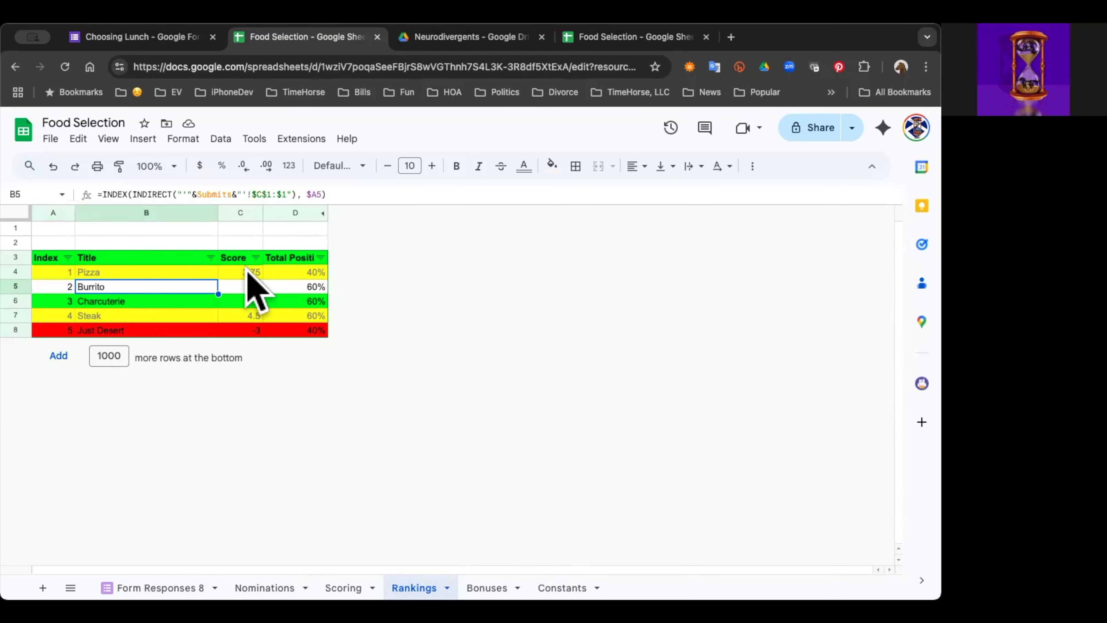
{"action": "left_click", "coordinate": [256, 257]}
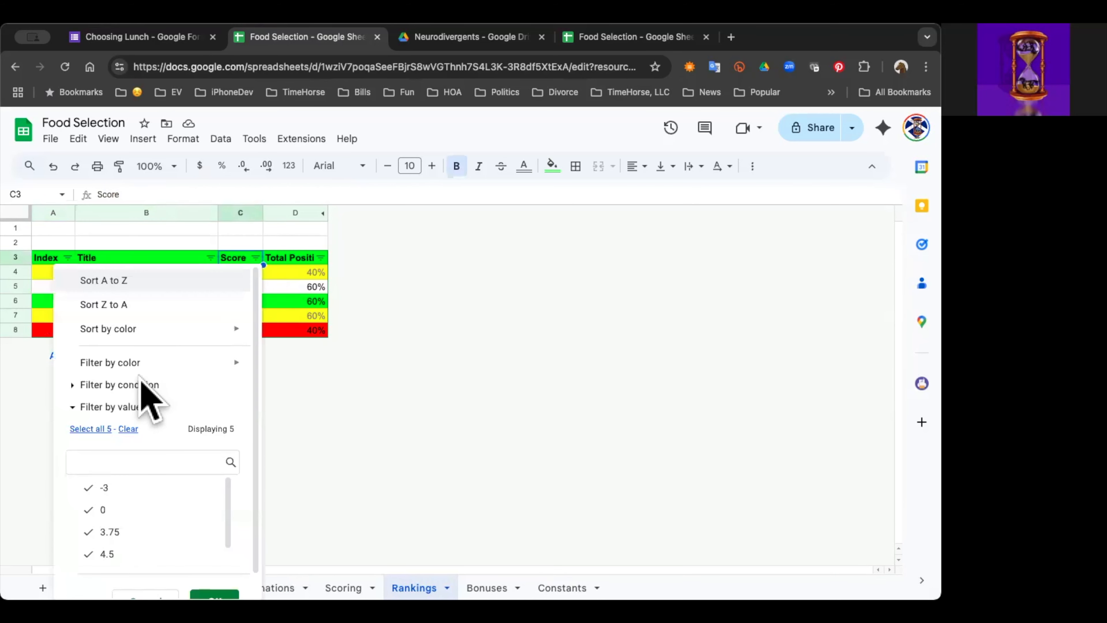
{"action": "left_click", "coordinate": [133, 309]}
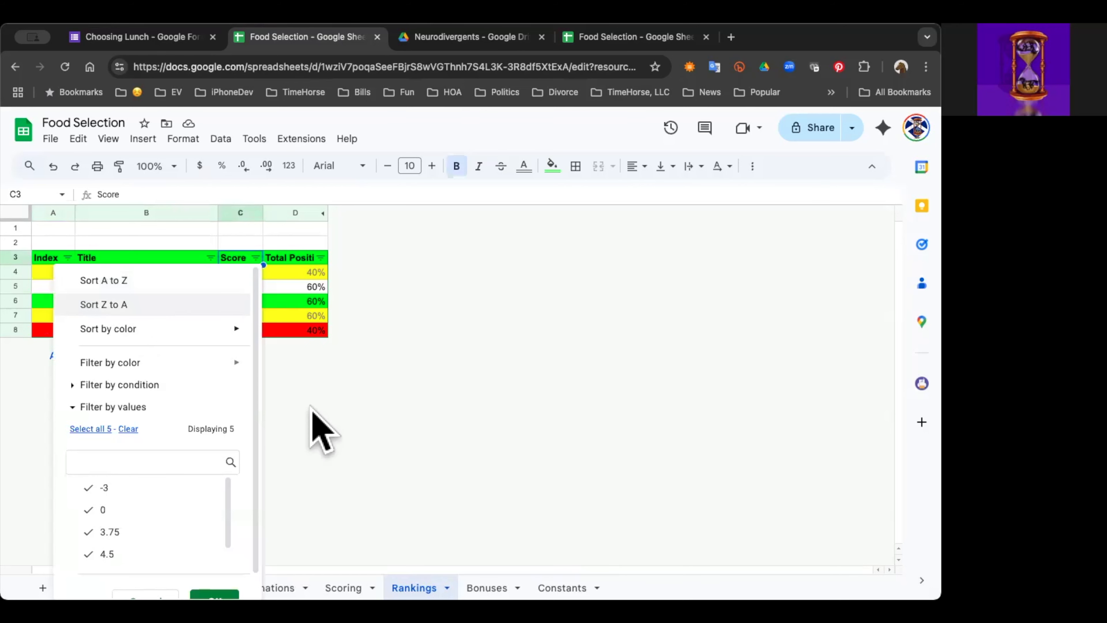
Step: Inspect the Rankings formulas behind the Just Desert and Burrito positive percentages, the Burrito title and the Charcuterie score
{"action": "left_click", "coordinate": [328, 423]}
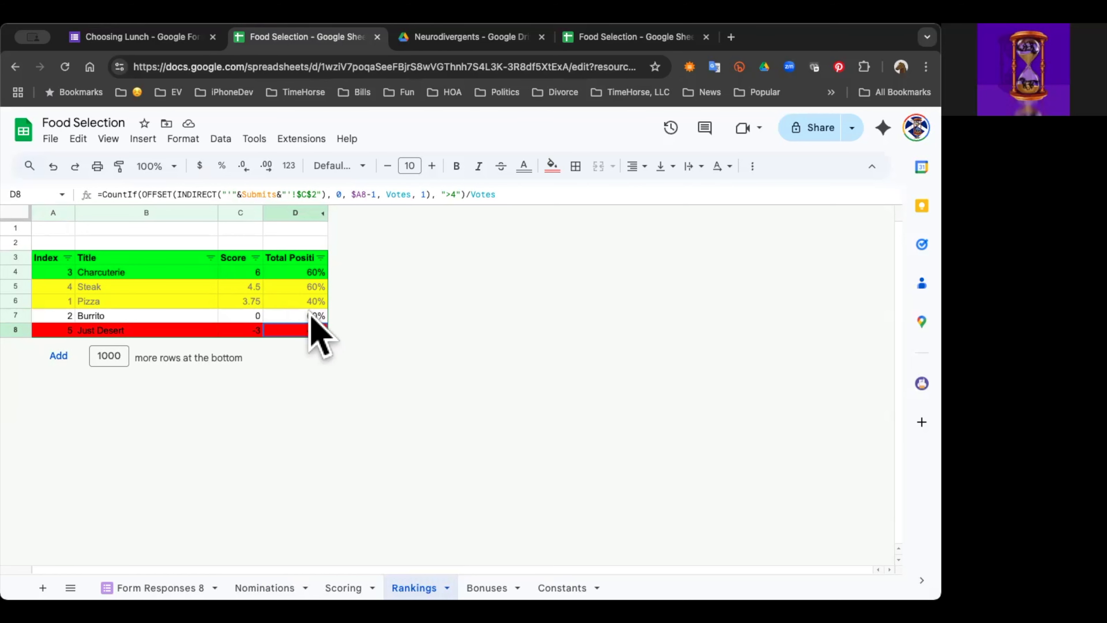
{"action": "left_click", "coordinate": [140, 311]}
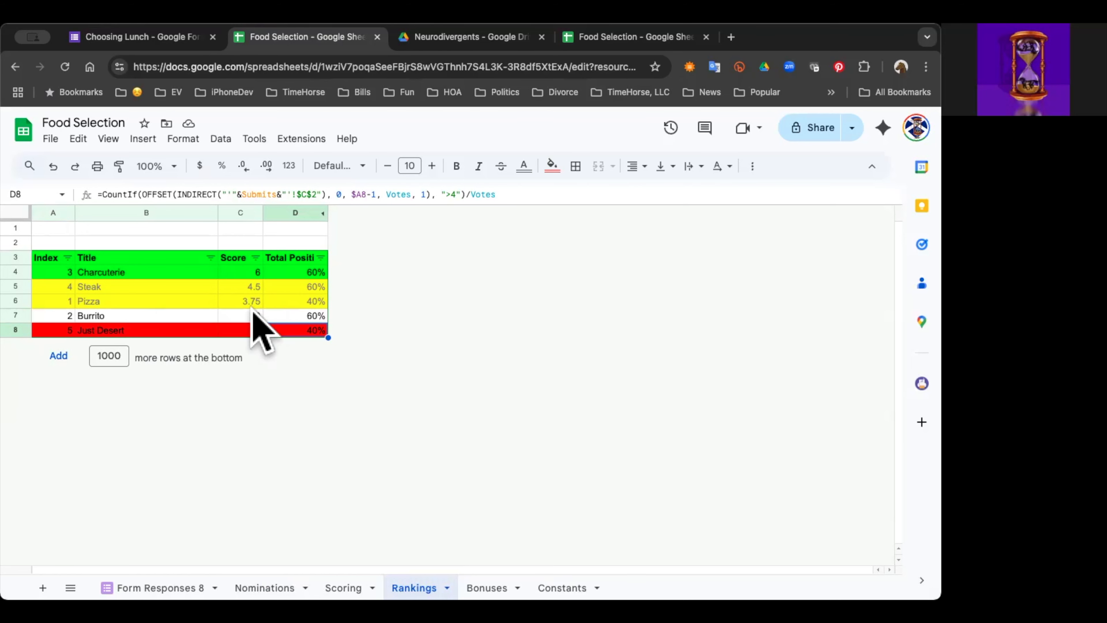
{"action": "left_click", "coordinate": [307, 311]}
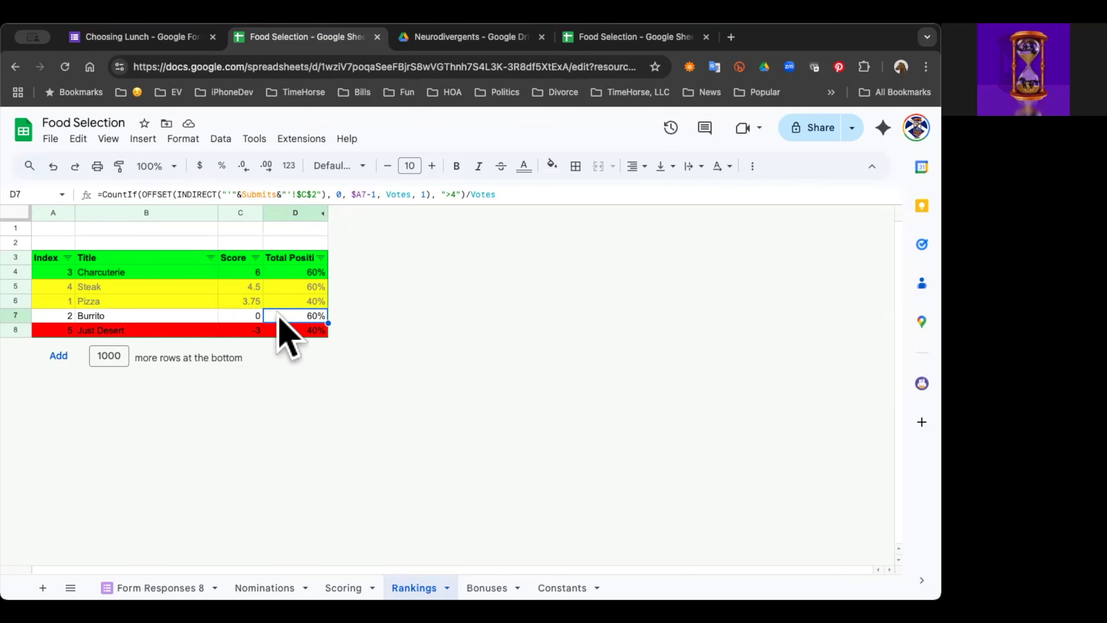
{"action": "left_click", "coordinate": [251, 272]}
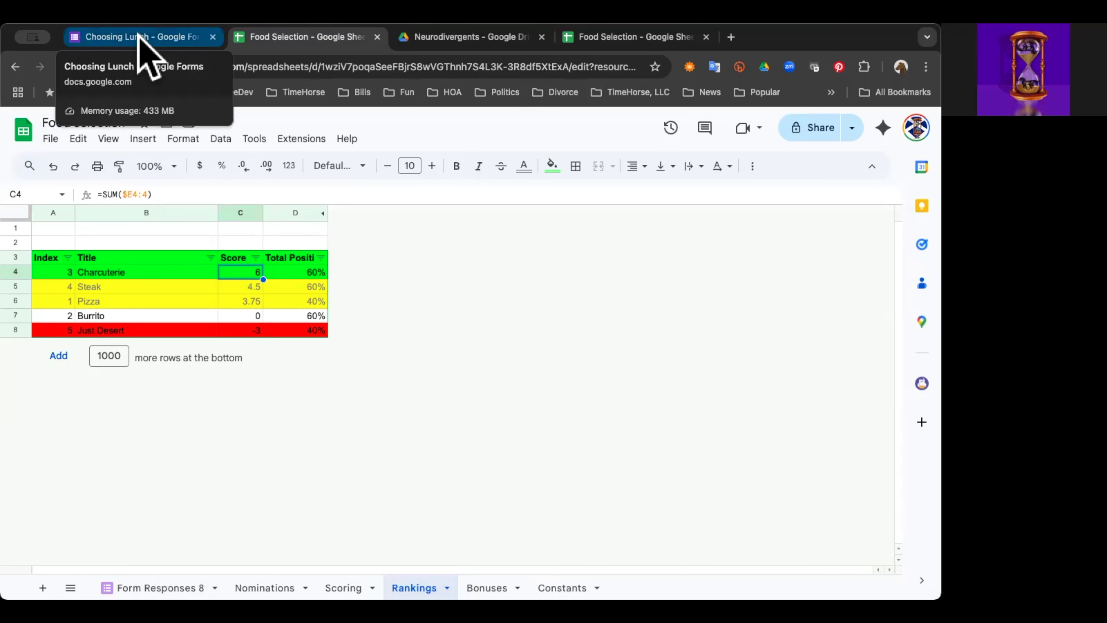
Step: Switch to the Choosing Lunch form and review the first individual response, including its voting scale and the Pizza and Burrito votes
{"action": "left_click", "coordinate": [140, 39]}
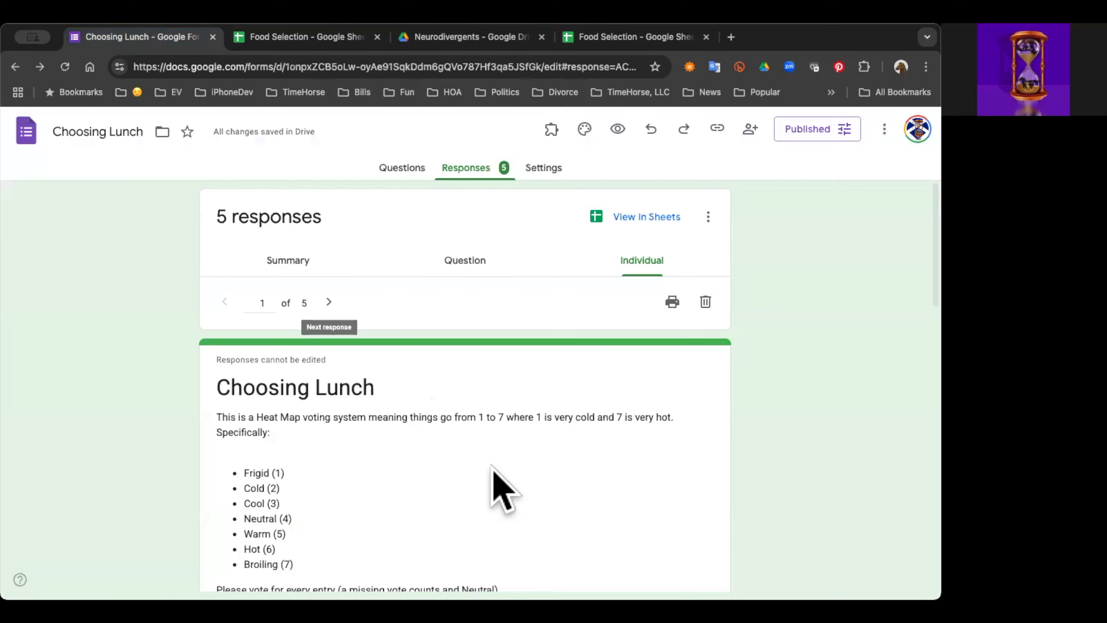
{"action": "scroll", "coordinate": [502, 480], "scroll_direction": "down", "scroll_amount": 2}
{"action": "scroll", "coordinate": [511, 497], "scroll_direction": "down", "scroll_amount": 9}
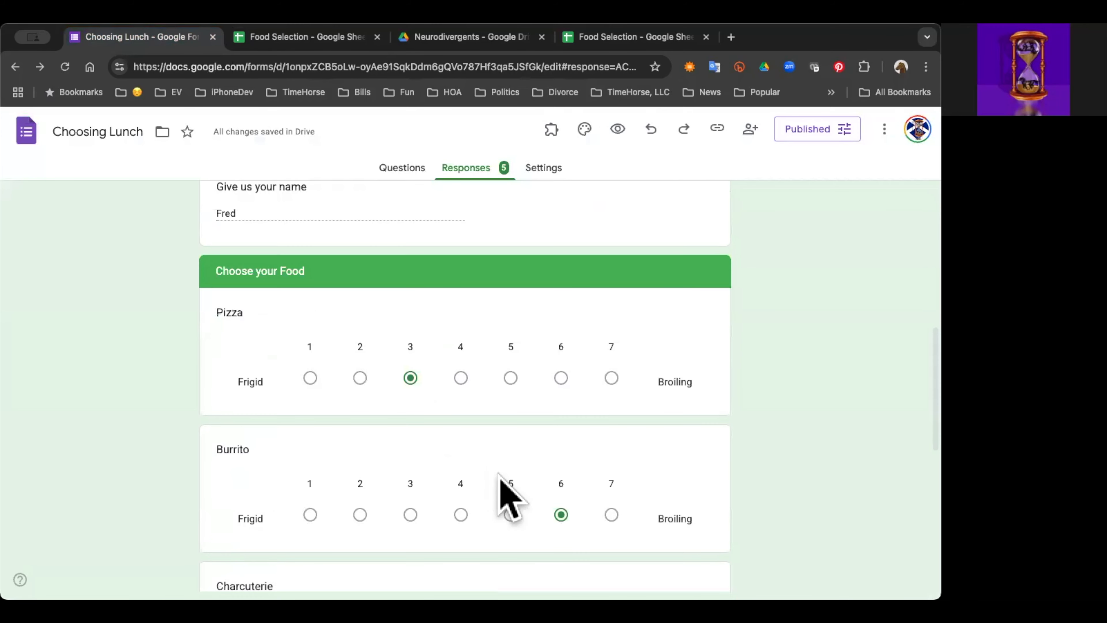
{"action": "scroll", "coordinate": [510, 497], "scroll_direction": "up", "scroll_amount": 1}
{"action": "scroll", "coordinate": [510, 497], "scroll_direction": "up", "scroll_amount": 3}
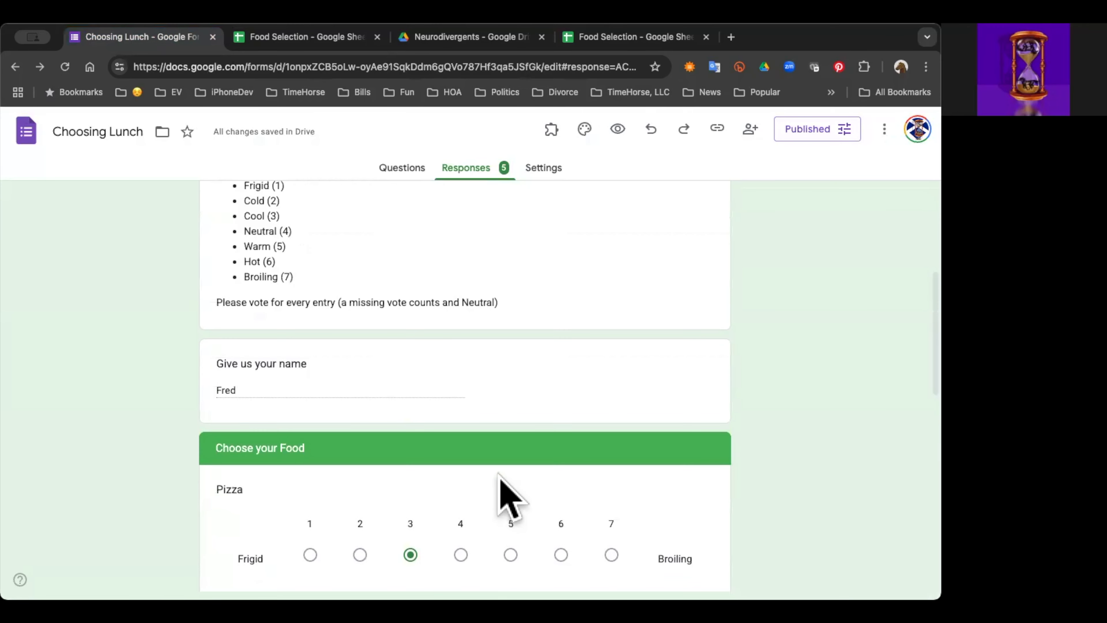
{"action": "scroll", "coordinate": [510, 498], "scroll_direction": "down", "scroll_amount": 1}
{"action": "scroll", "coordinate": [510, 497], "scroll_direction": "up", "scroll_amount": 4}
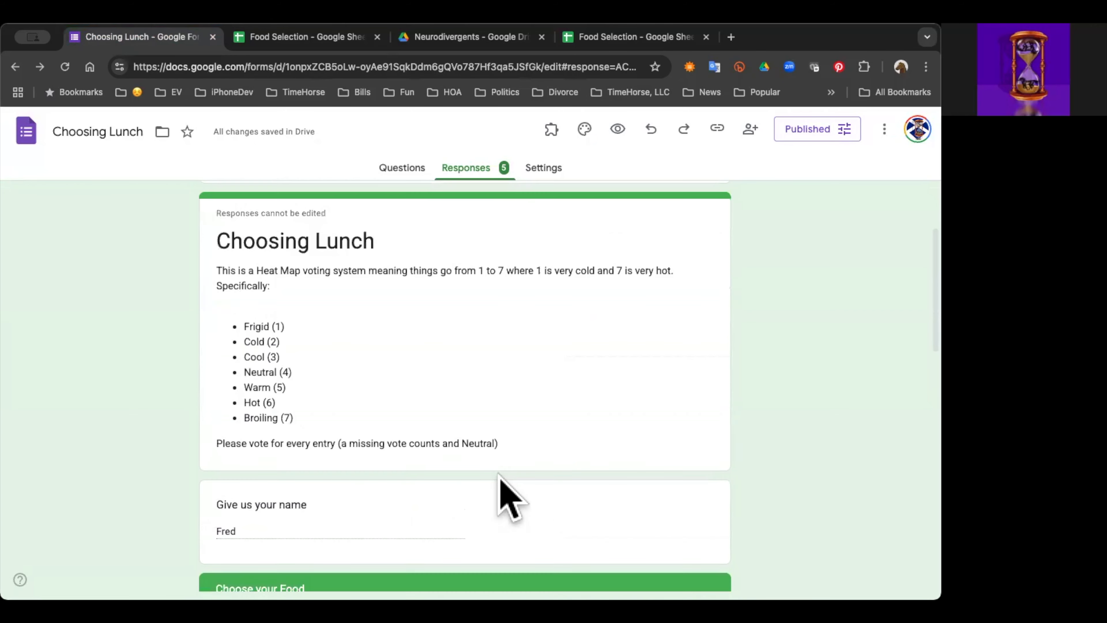
{"action": "scroll", "coordinate": [457, 316], "scroll_direction": "up", "scroll_amount": 3}
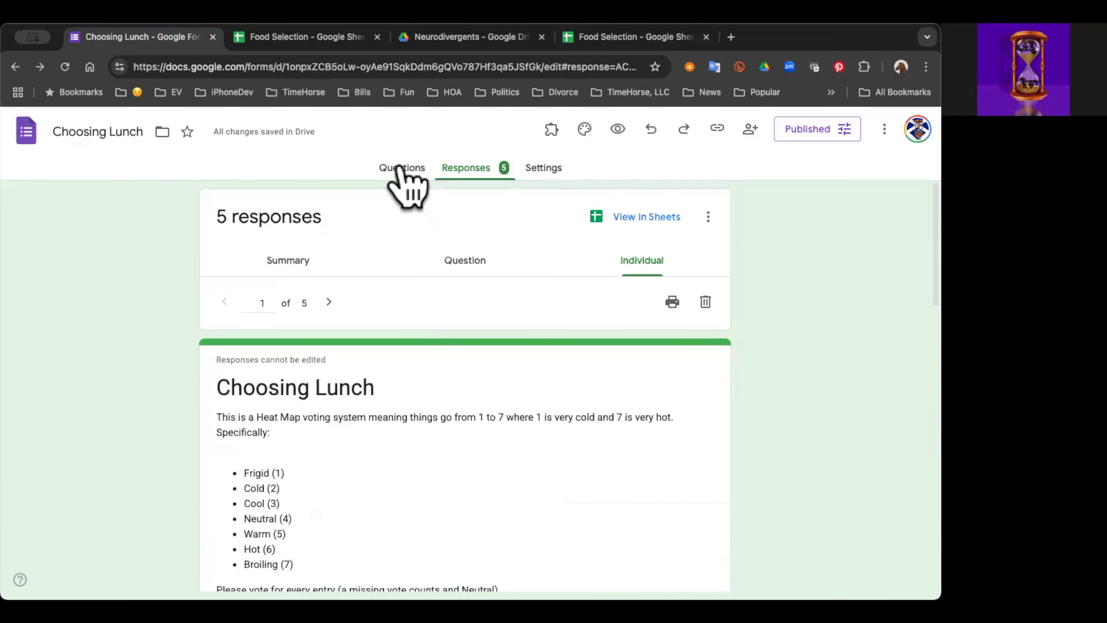
Step: Review the Choosing Lunch form's questions, from the voting instructions and name field to the Pizza, Burrito and Charcuterie 1-to-7 scales
{"action": "left_click", "coordinate": [400, 170]}
{"action": "scroll", "coordinate": [459, 483], "scroll_direction": "down", "scroll_amount": 3}
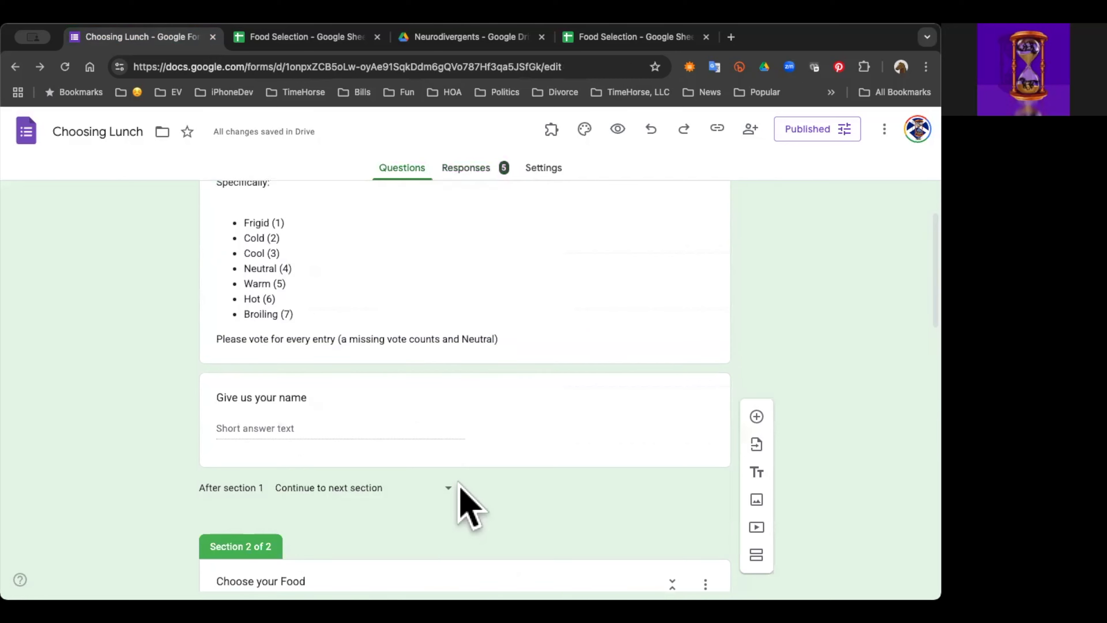
{"action": "scroll", "coordinate": [460, 487], "scroll_direction": "down", "scroll_amount": 10}
{"action": "scroll", "coordinate": [537, 301], "scroll_direction": "down", "scroll_amount": 1}
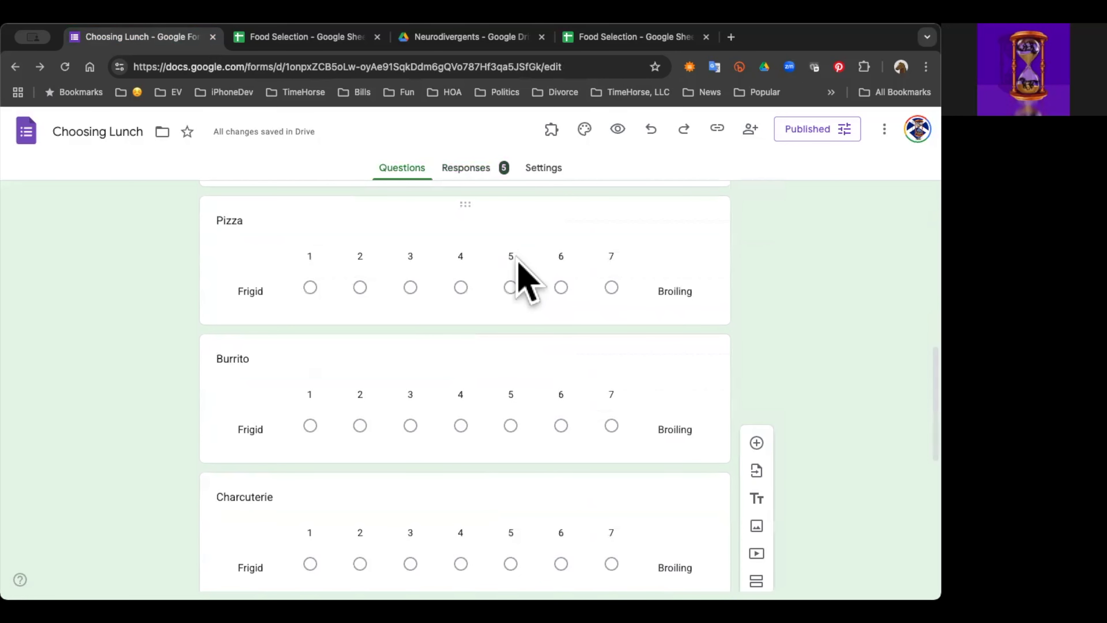